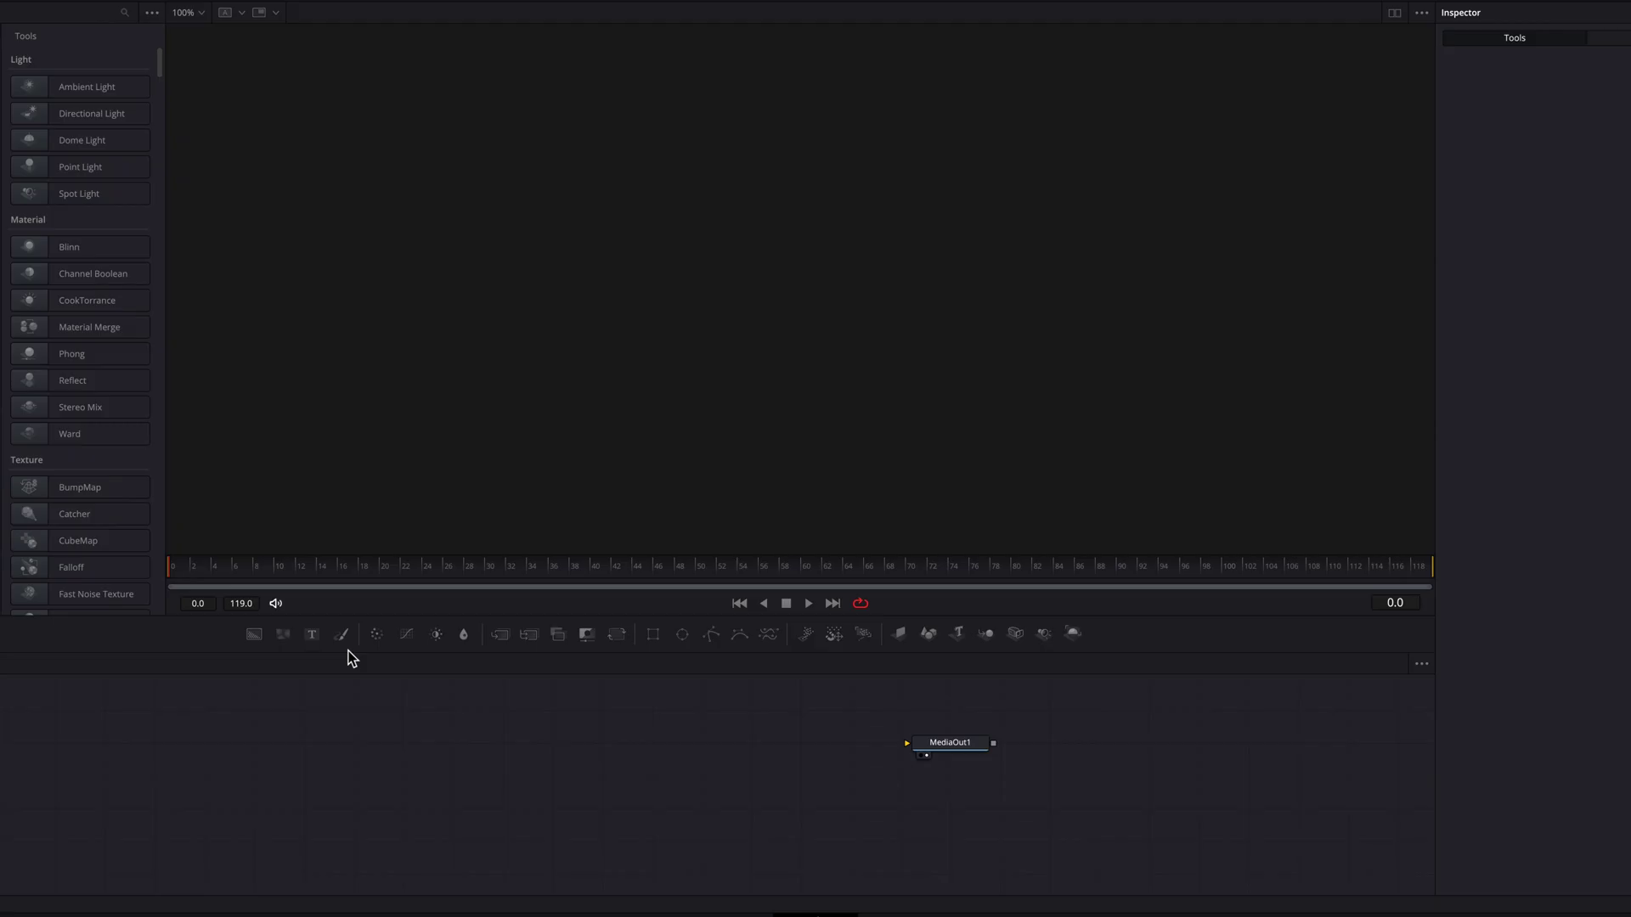
Add a Text node wired to MediaOut1 and enter the title MODERN
drag(319, 641, 911, 746)
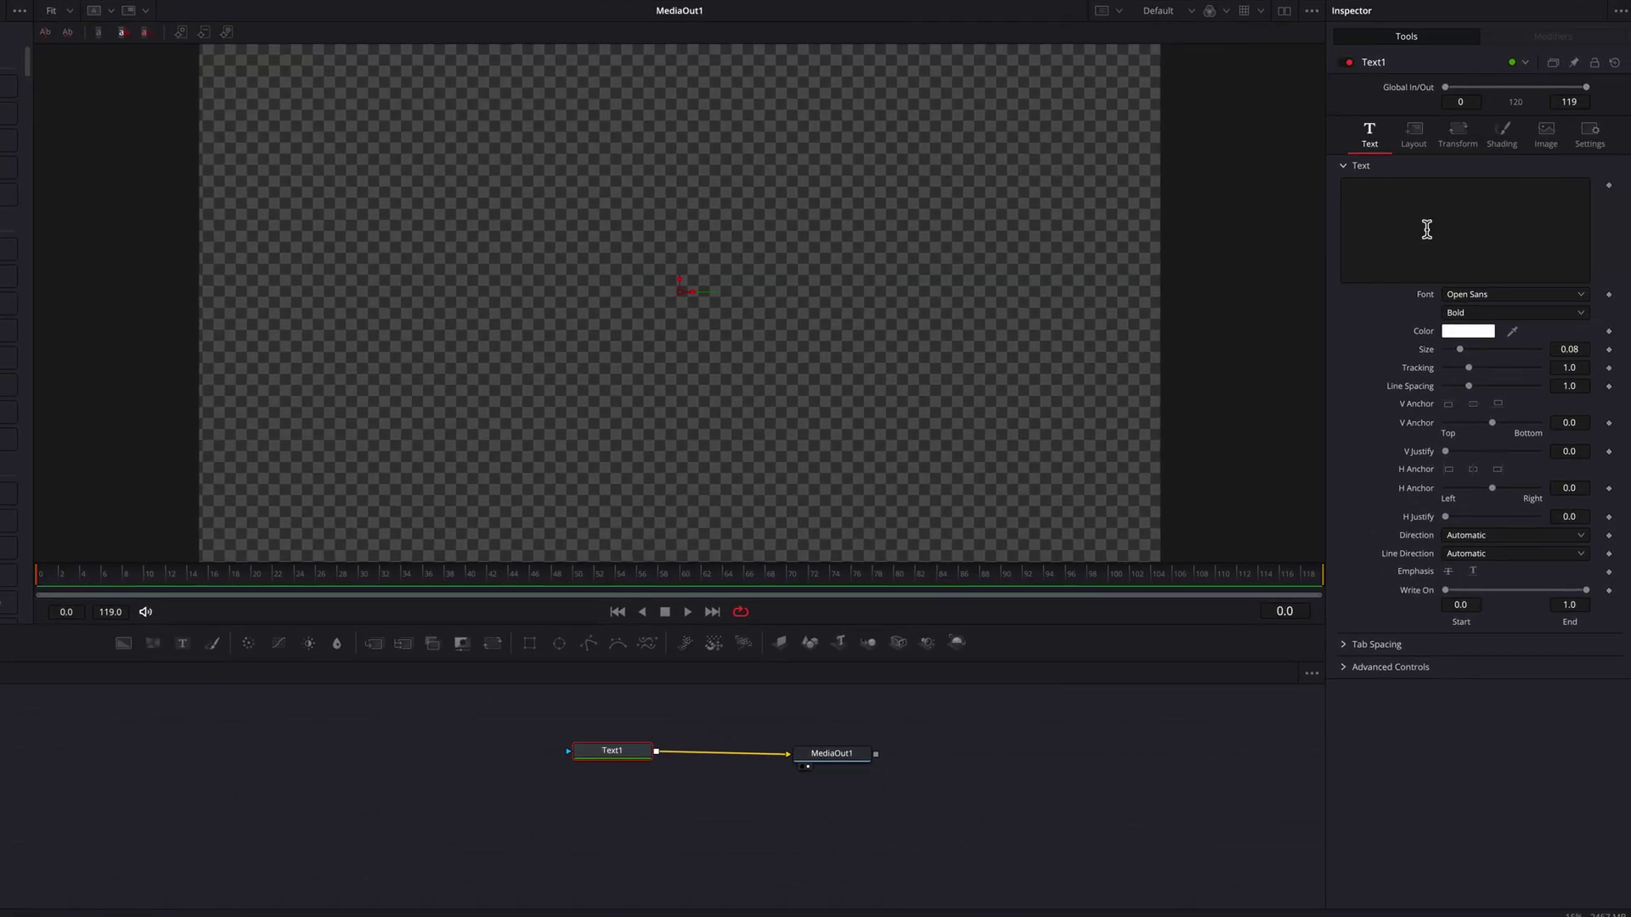
click(1527, 225)
text(MODERN)
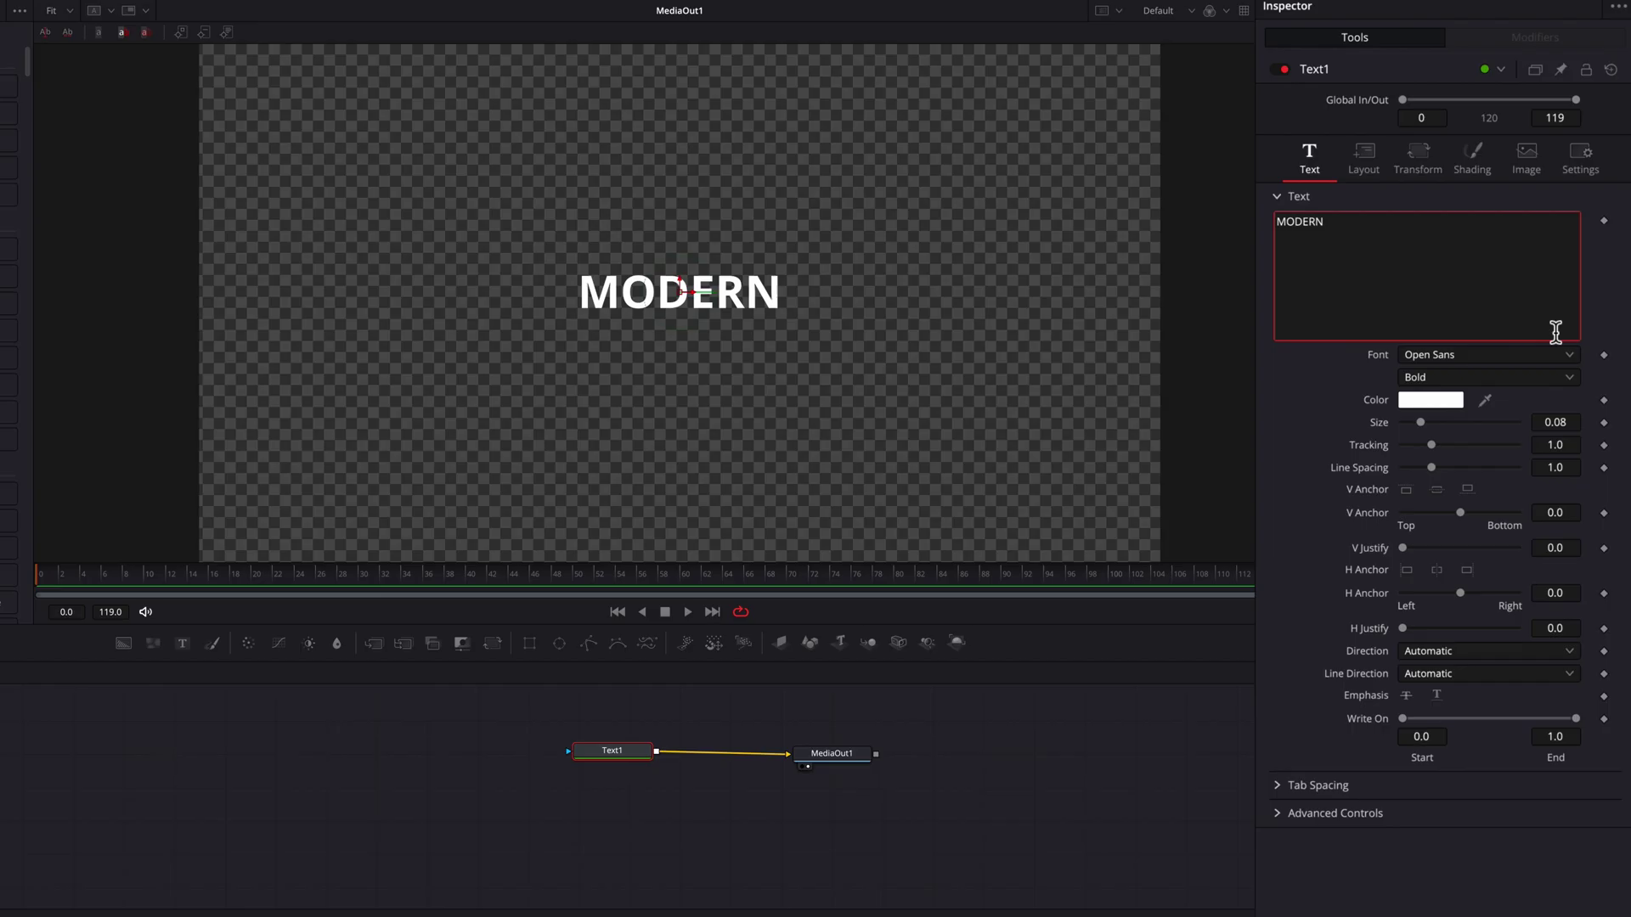
Set the title font to System Font, Semi Expanded Heavy, at size 0.1654
click(1526, 358)
scroll(1466, 649, down, 15)
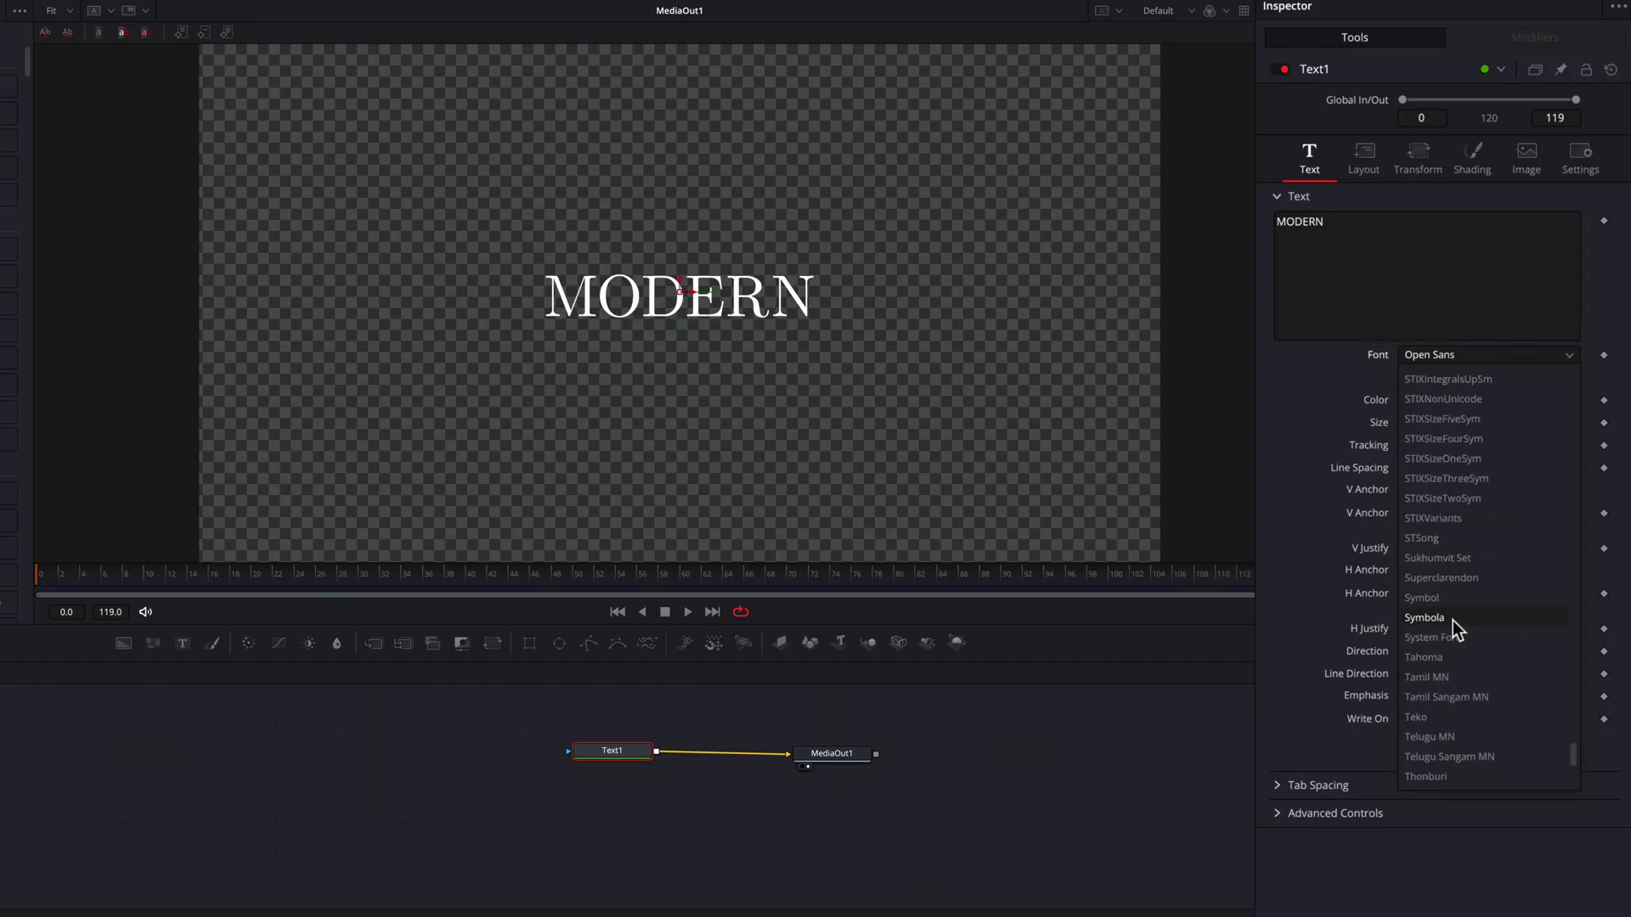
click(1455, 637)
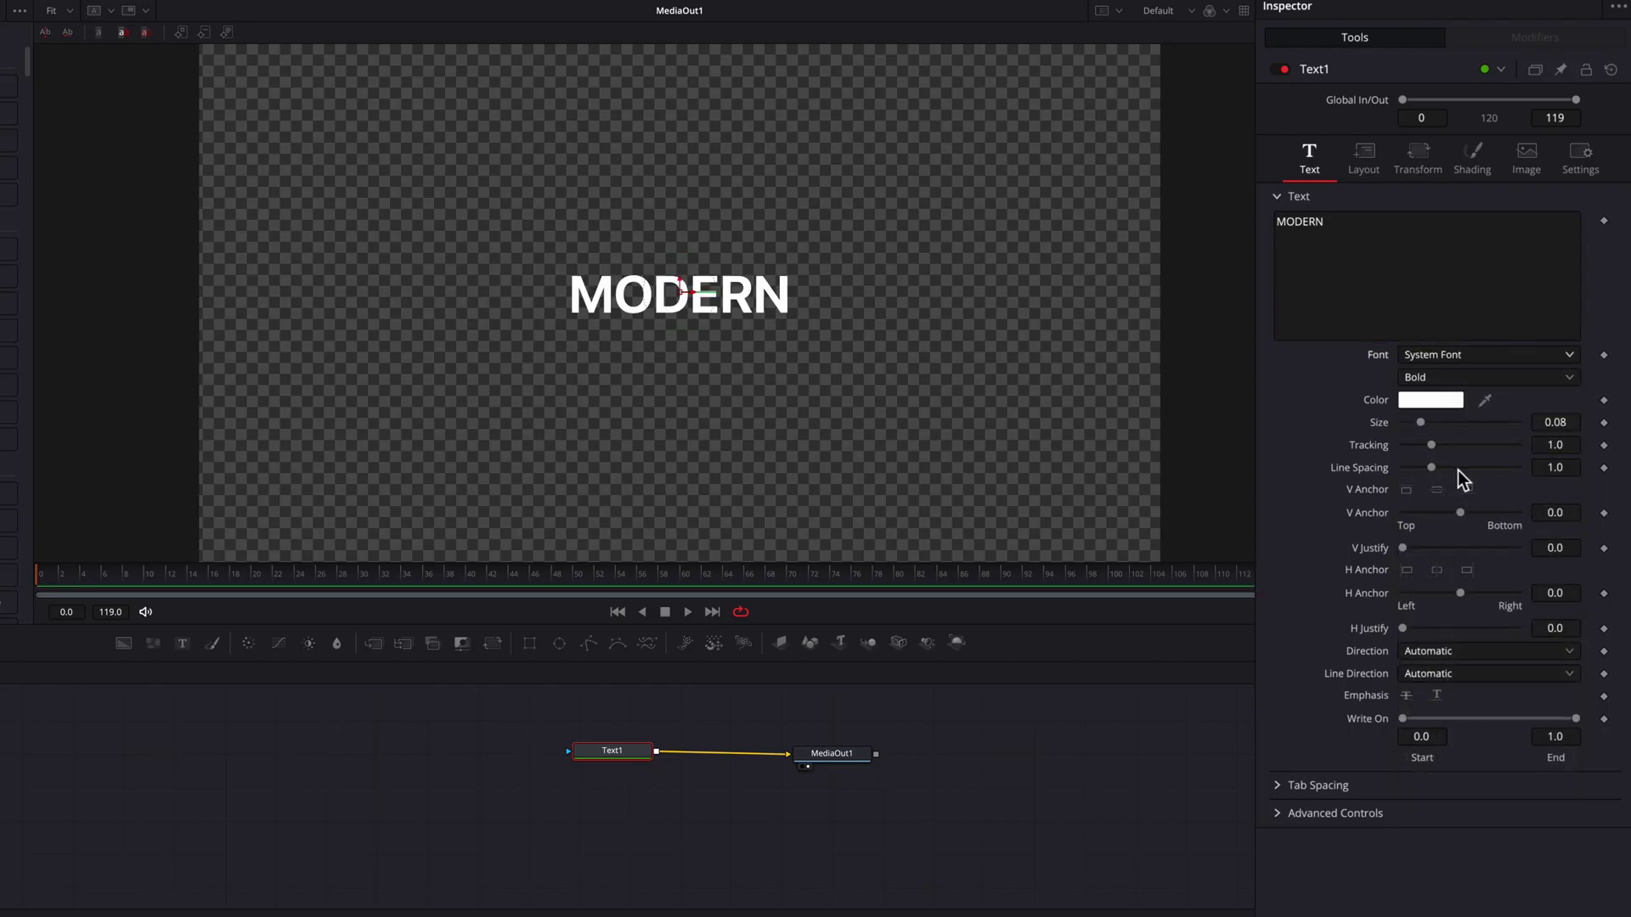
click(1474, 378)
scroll(1480, 614, down, 10)
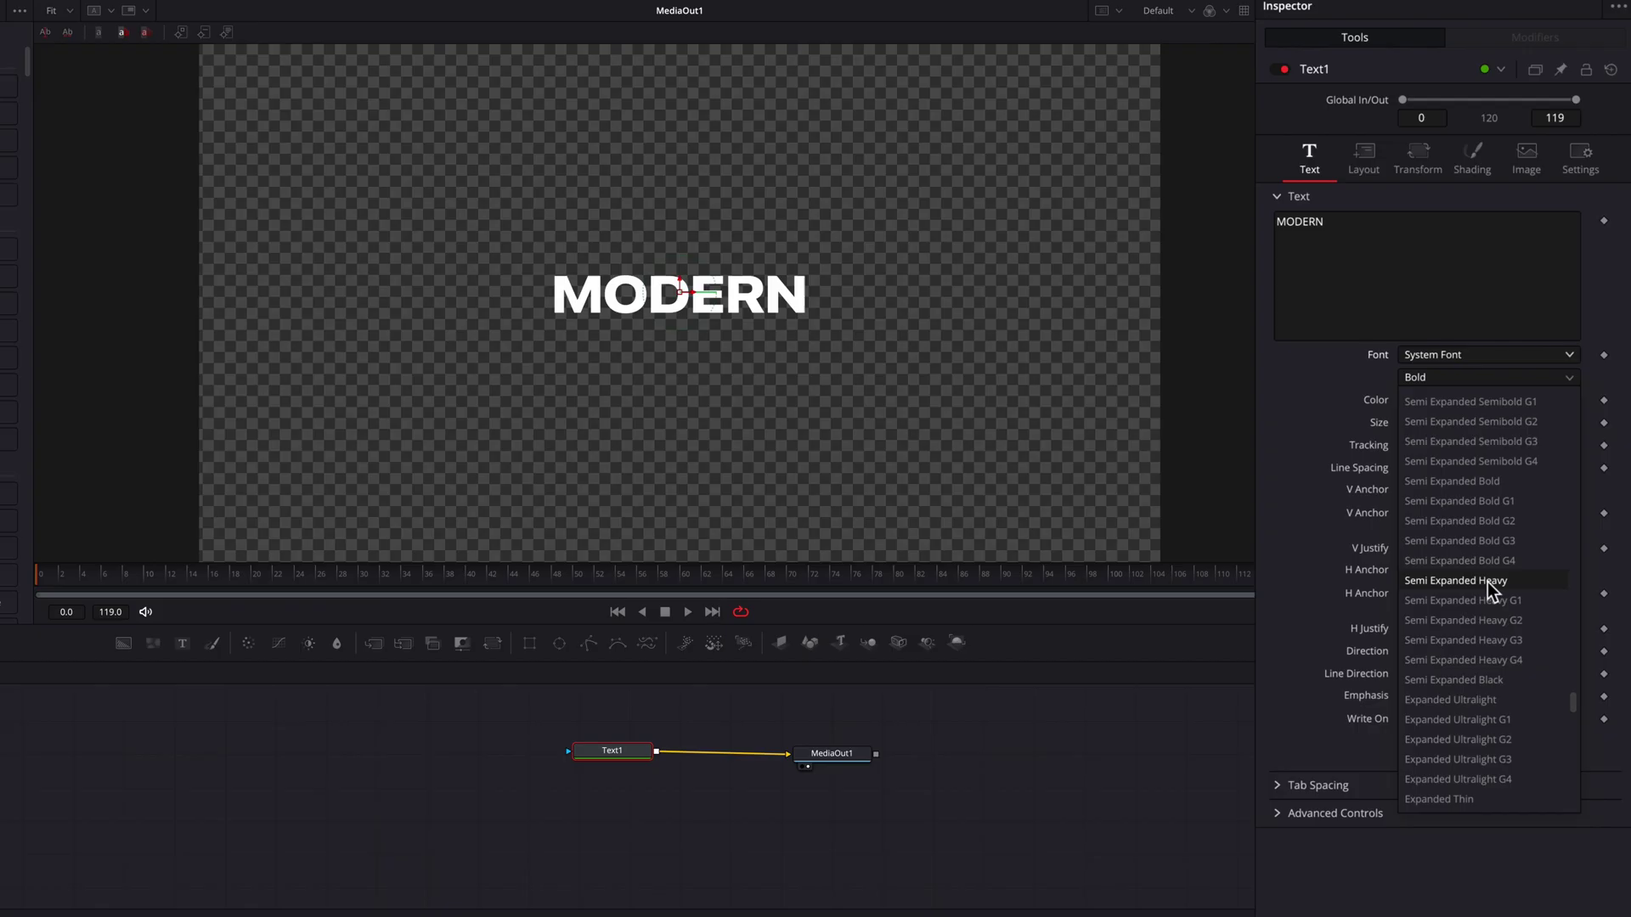
click(1488, 581)
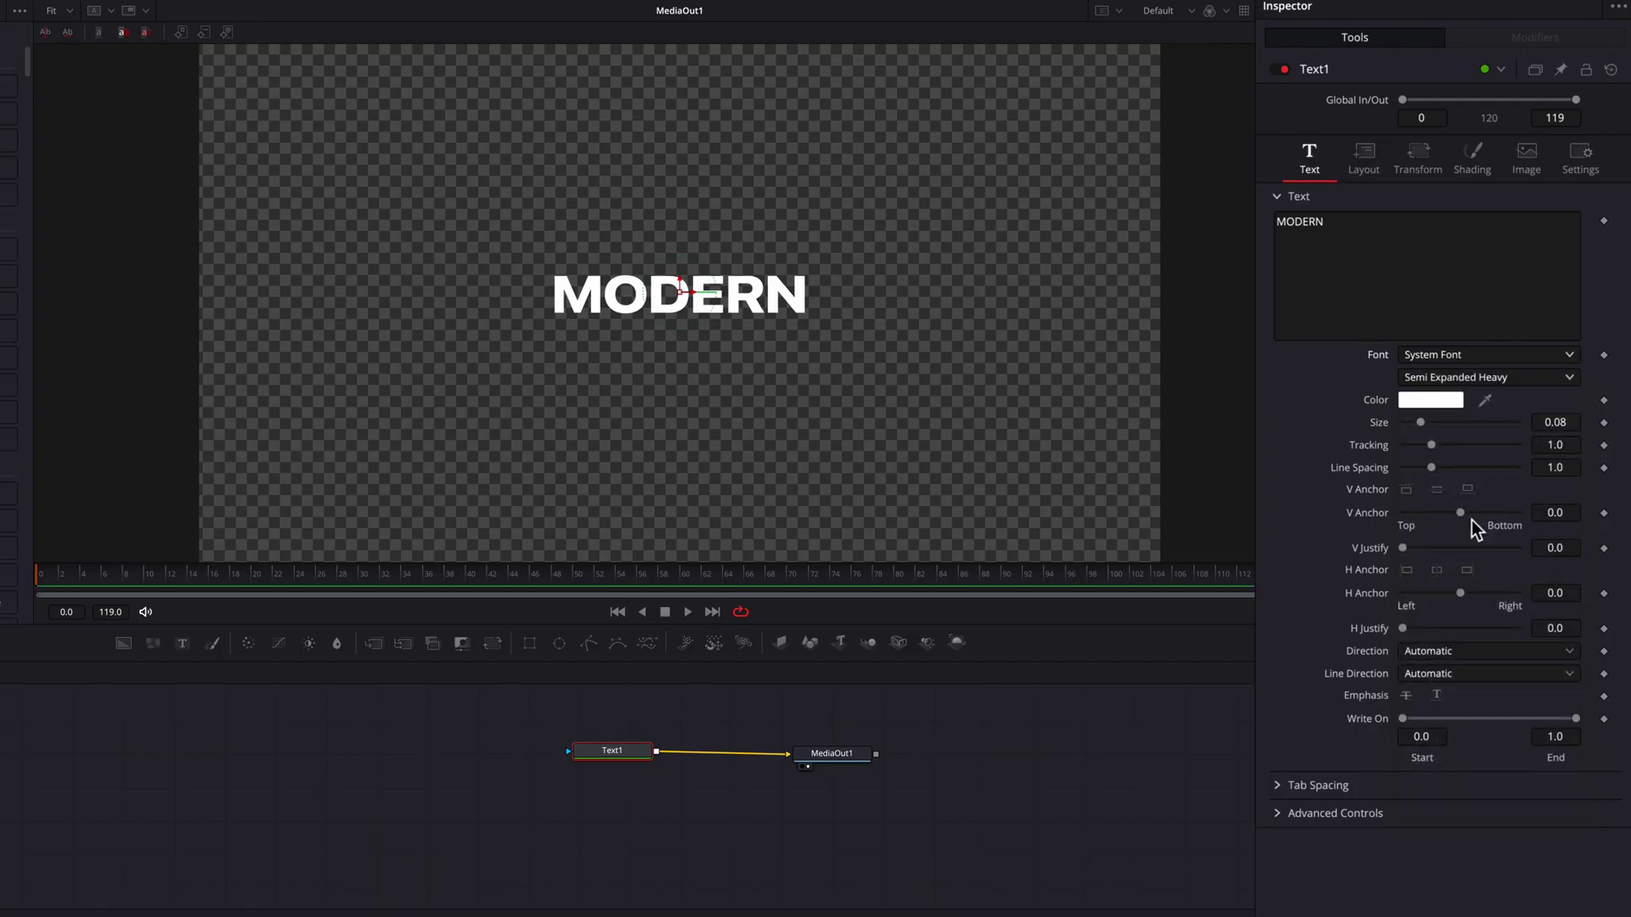
drag(1422, 429, 1446, 427)
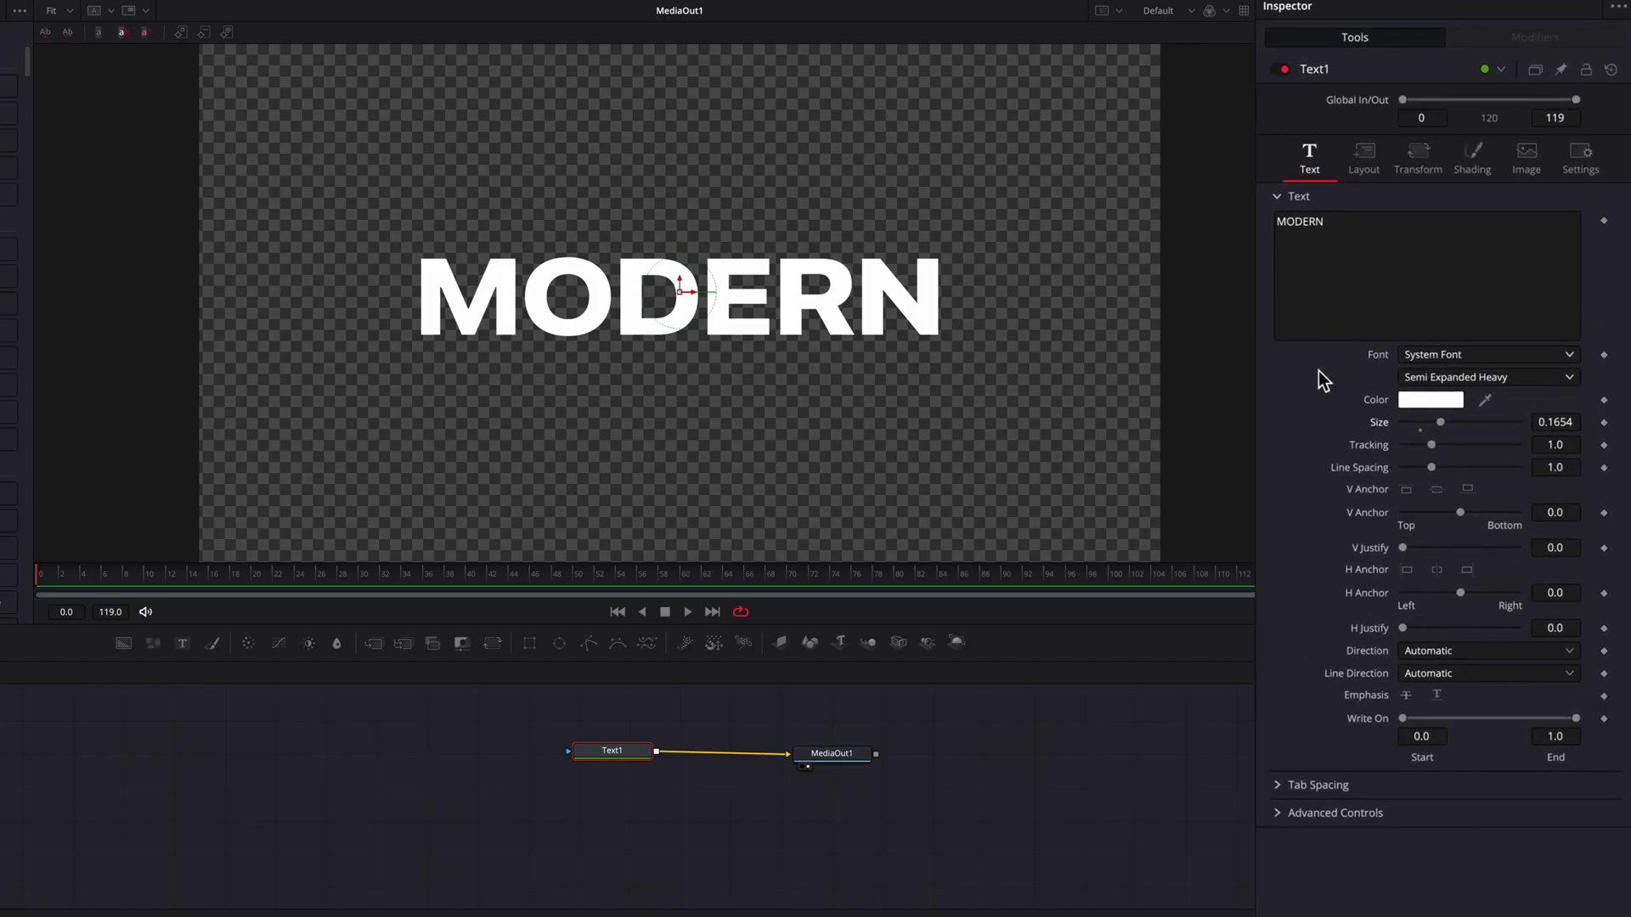
Enable shading element 3, Black Shadow, giving MODERN a drop shadow offset 0.05, -0.05
click(1468, 170)
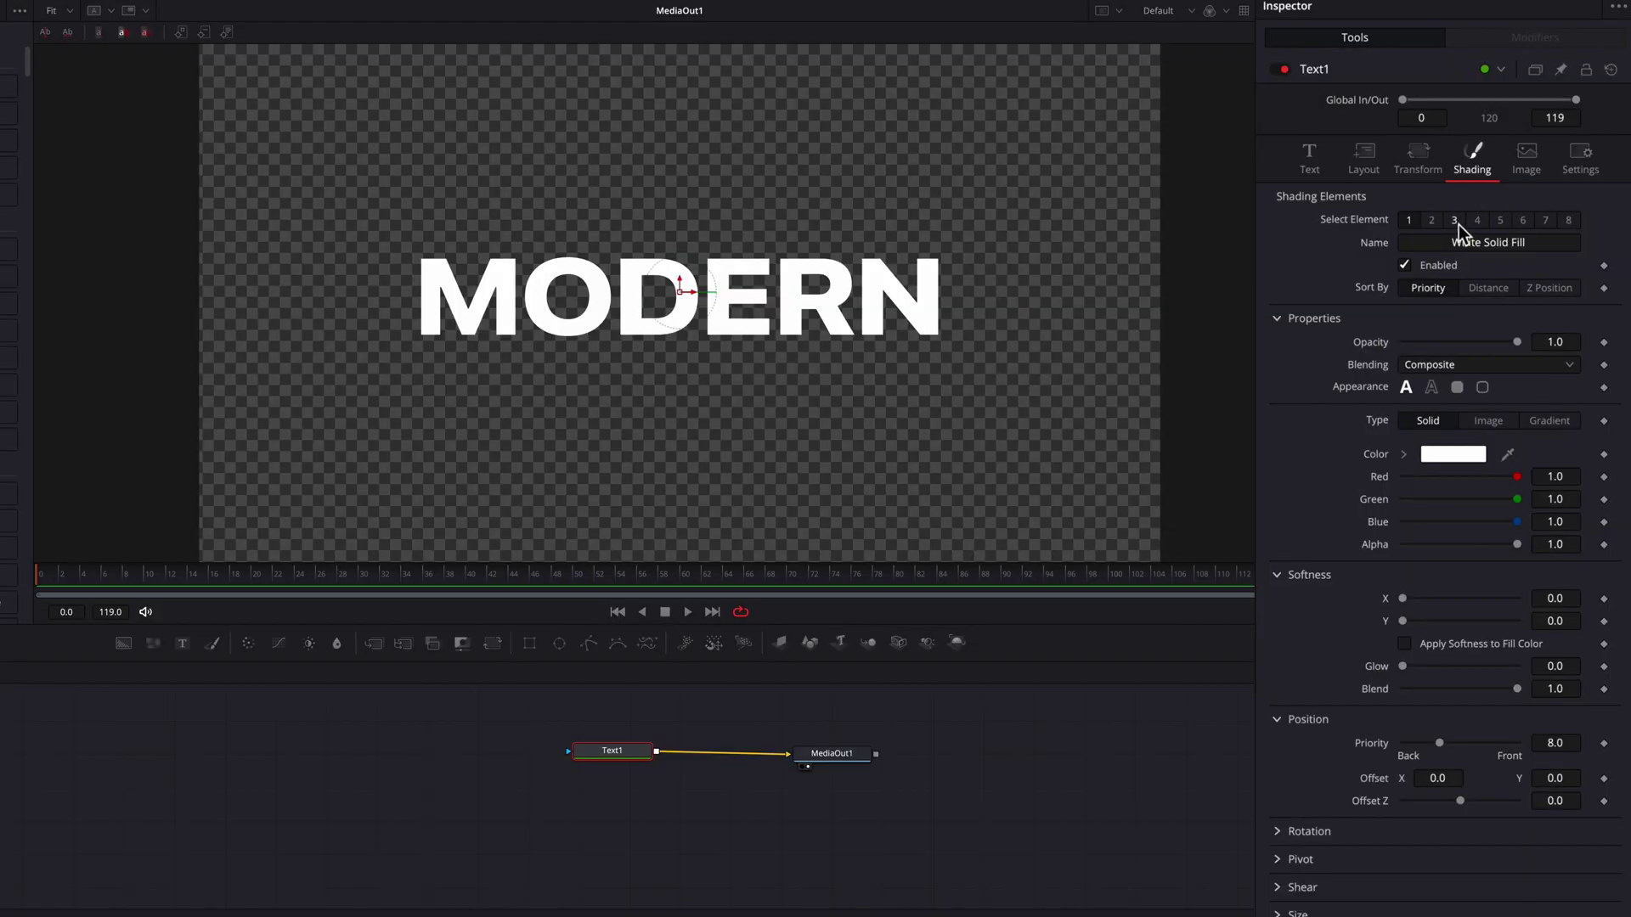
click(1456, 221)
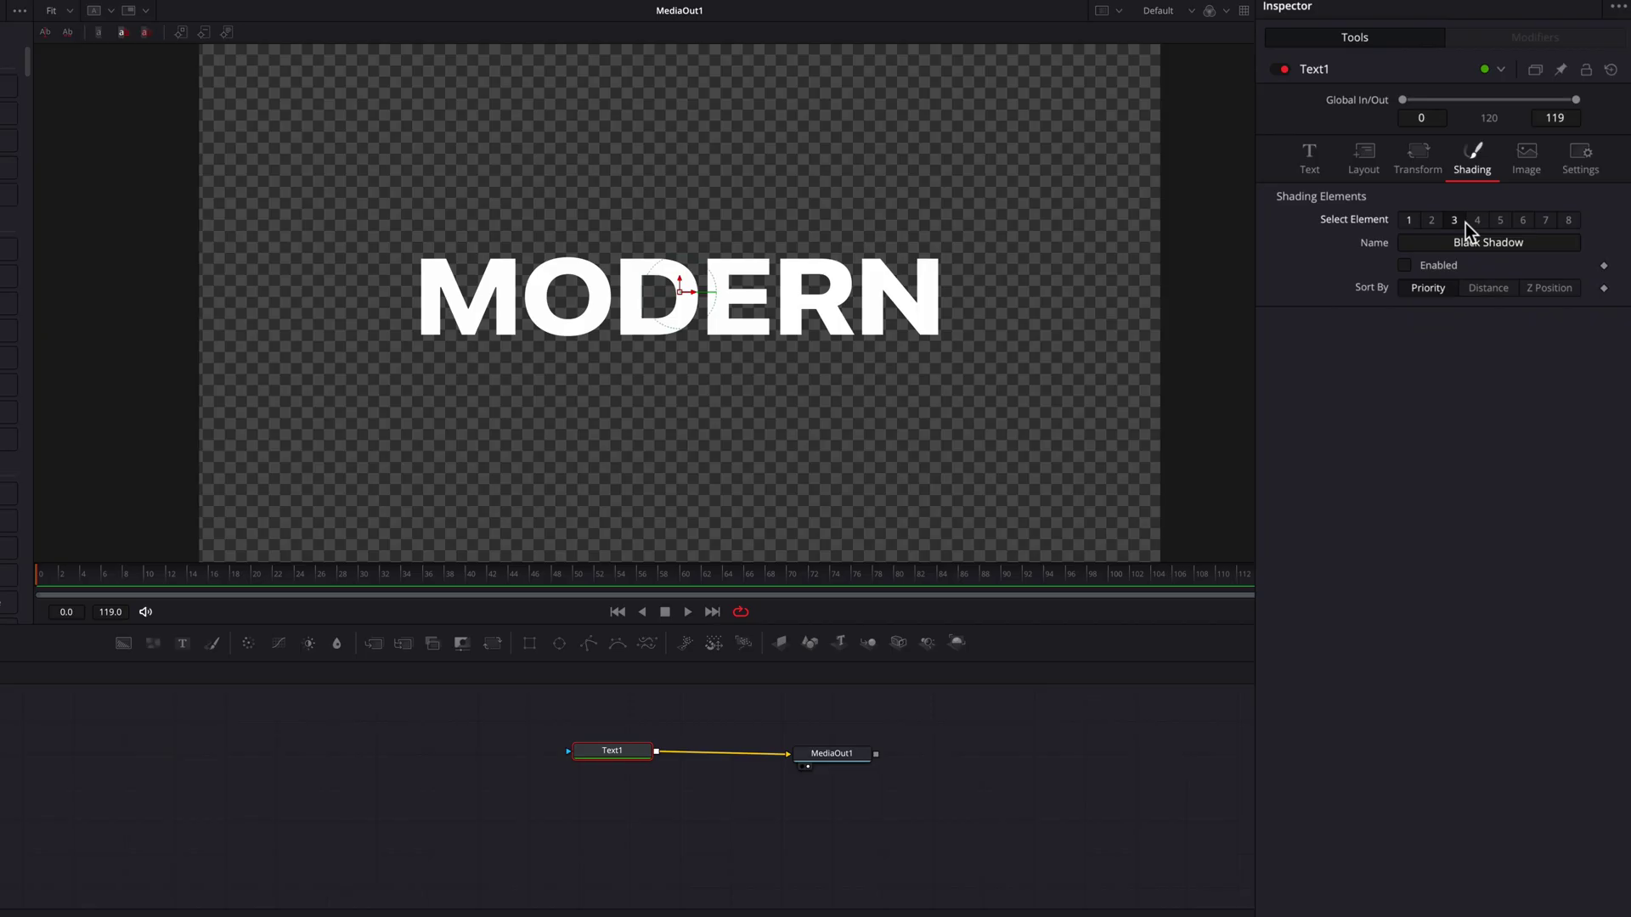
click(1408, 267)
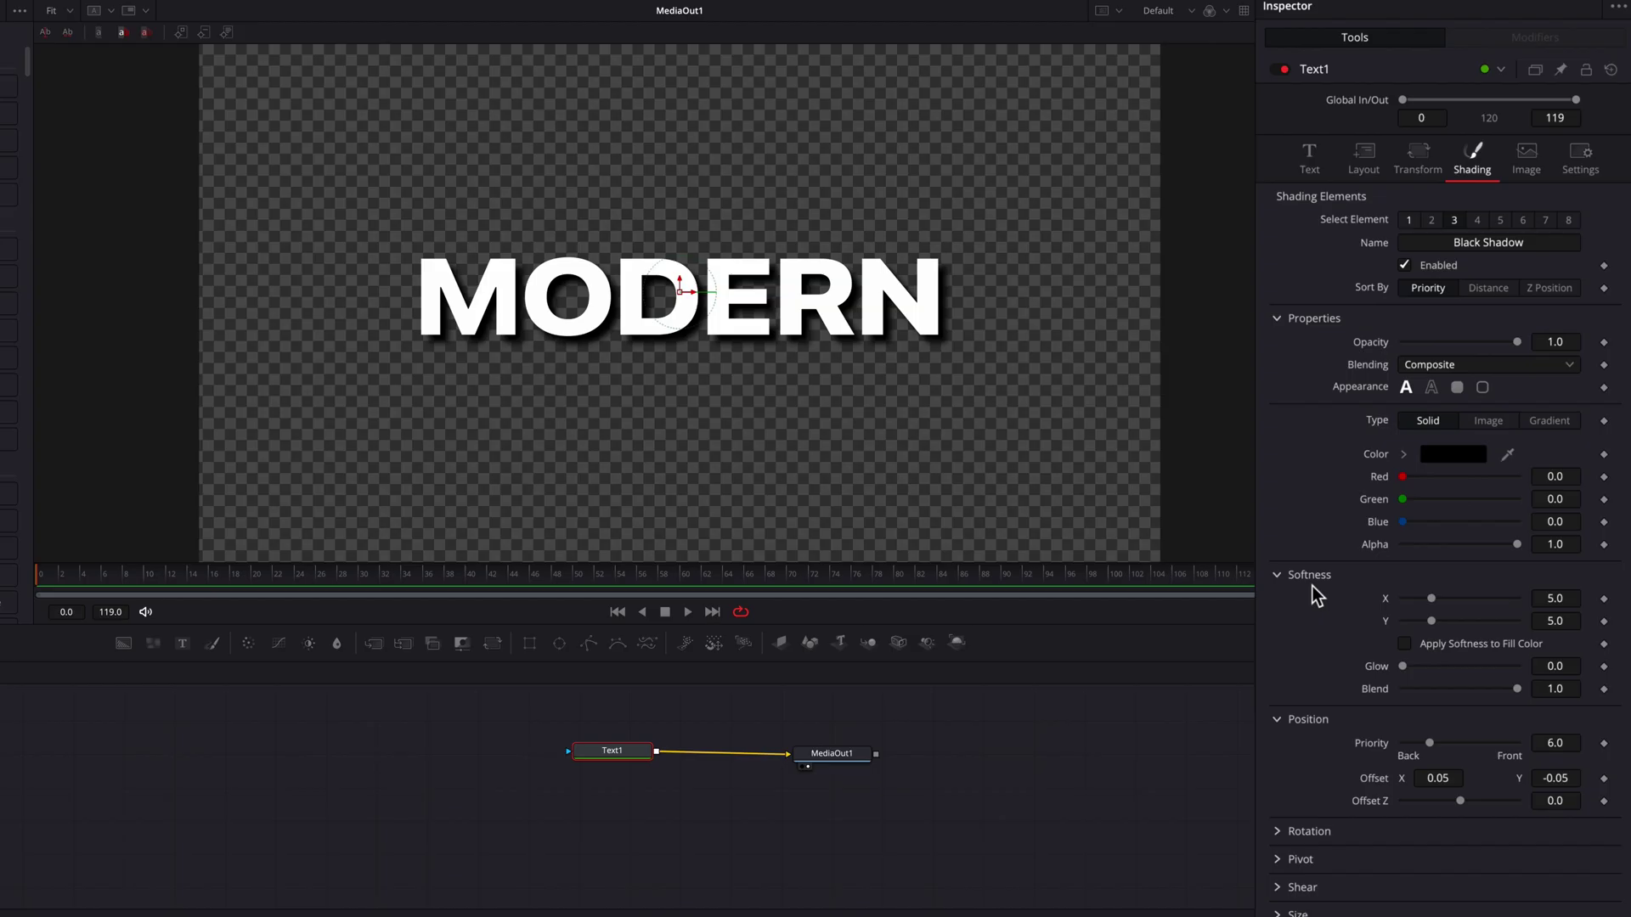
Link the shadow's Softness X to Softness Y by expression and soften both to 10.39
right_click(1388, 602)
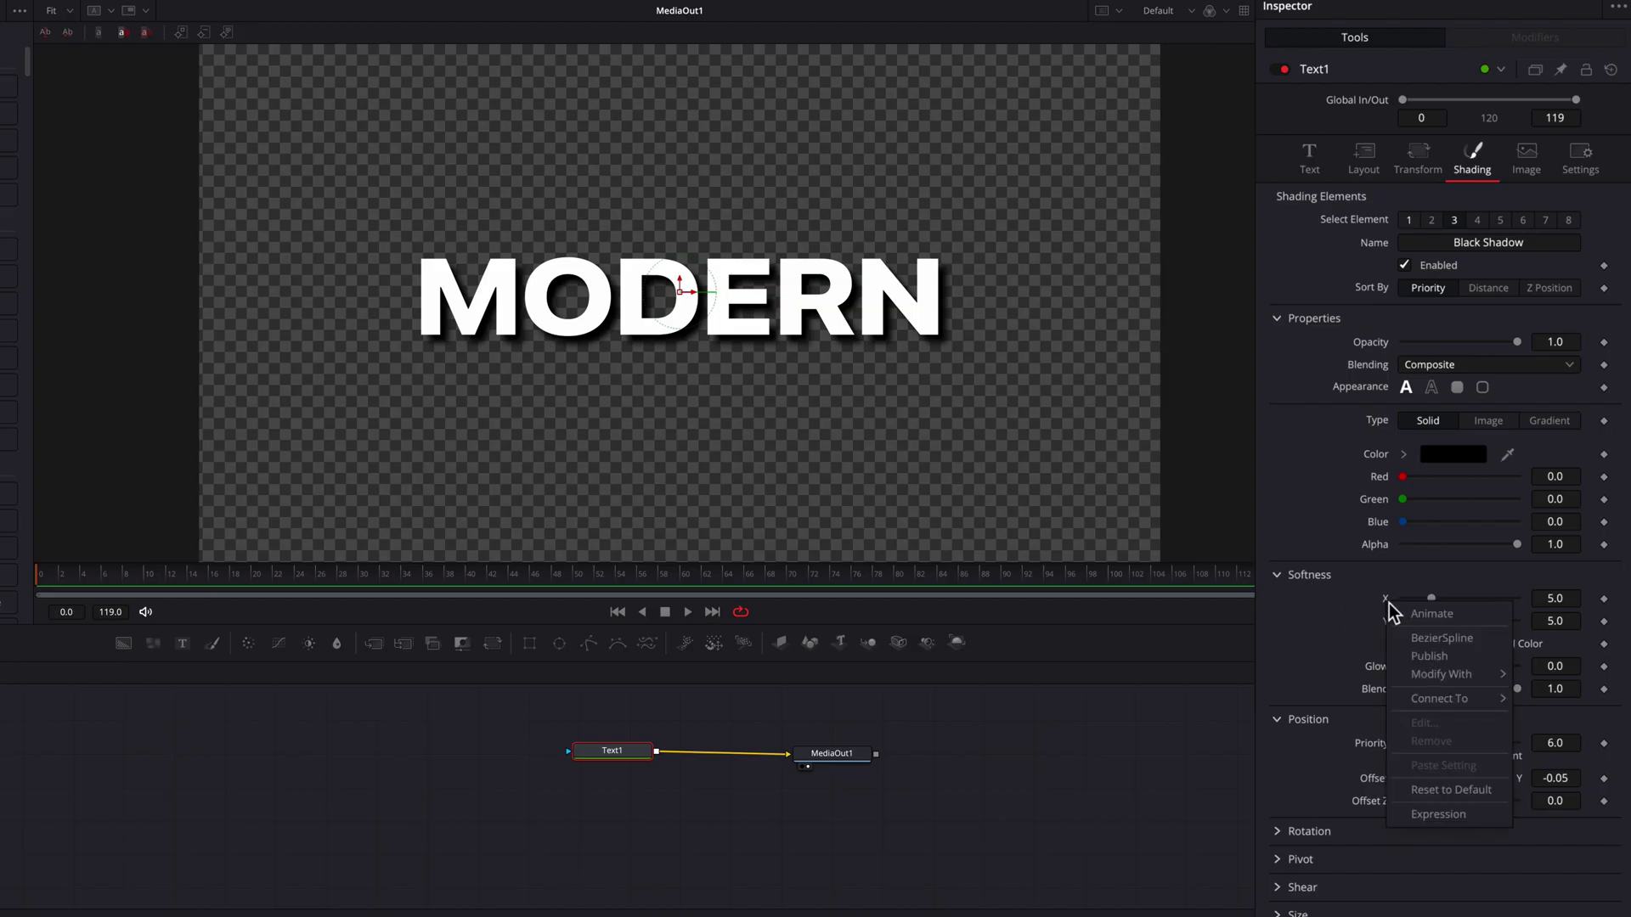
click(1473, 812)
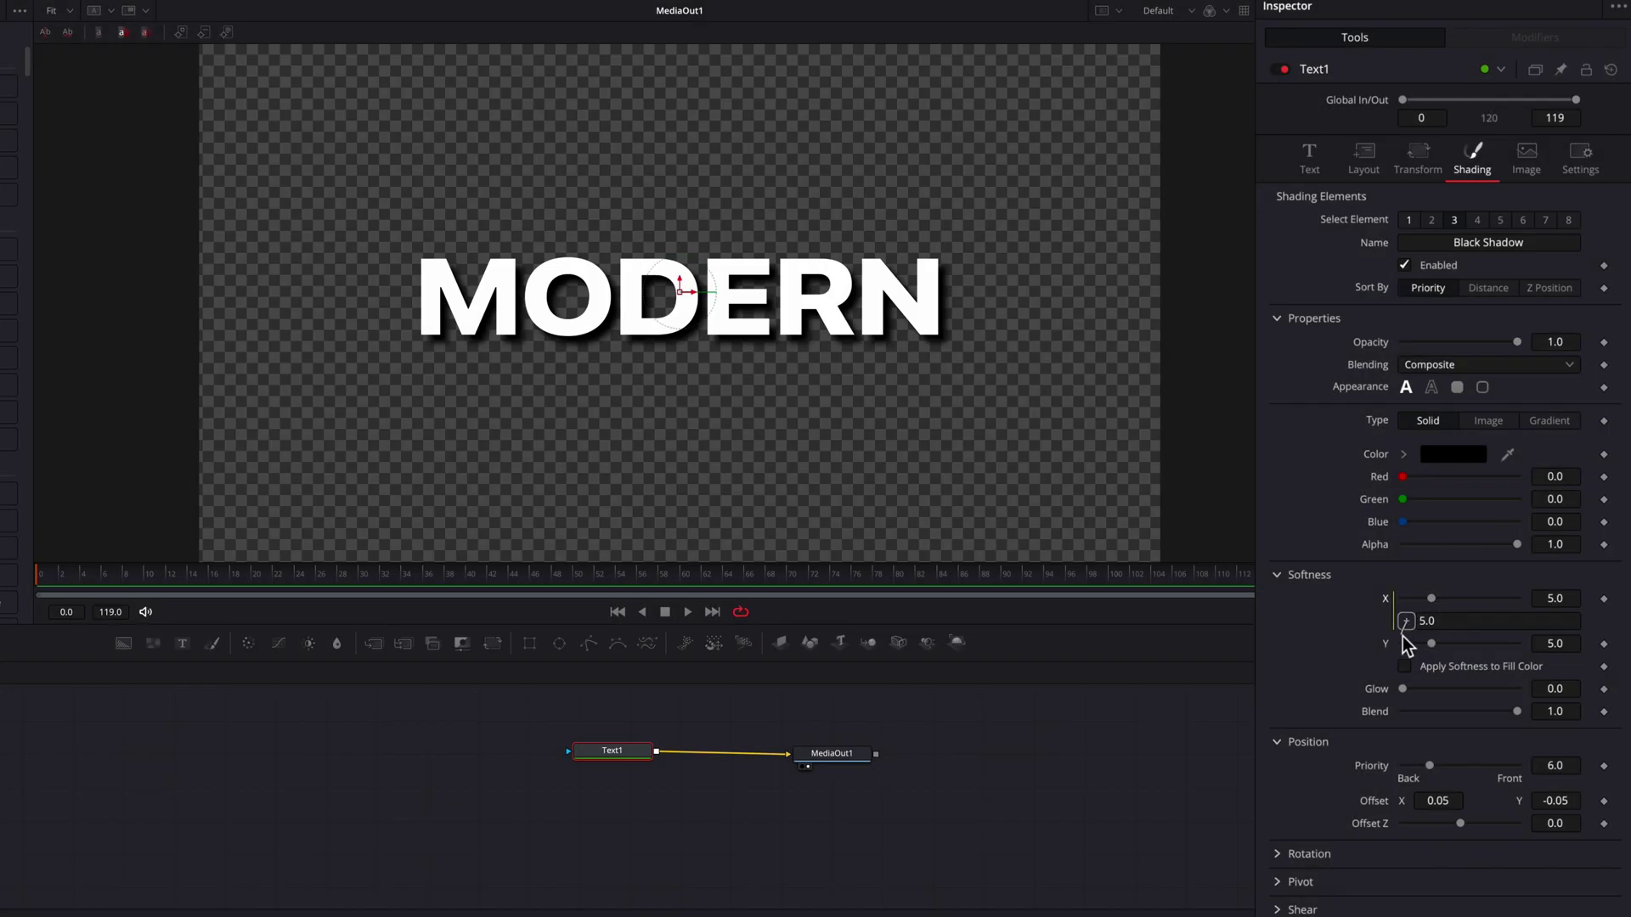
drag(1393, 648, 1430, 649)
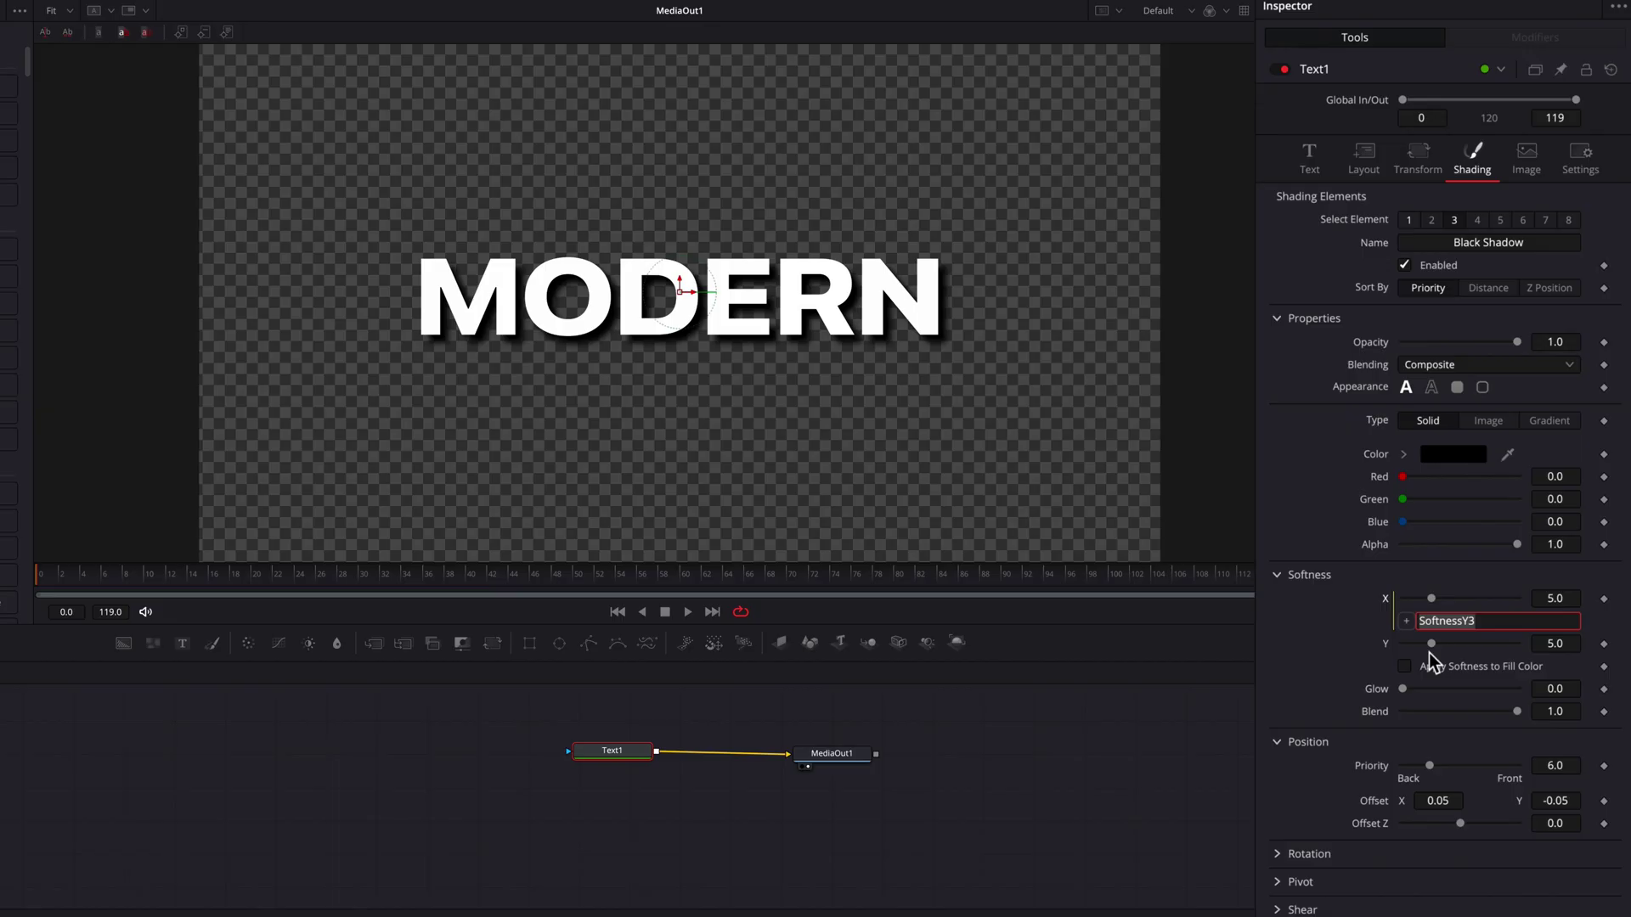
drag(1434, 644, 1463, 649)
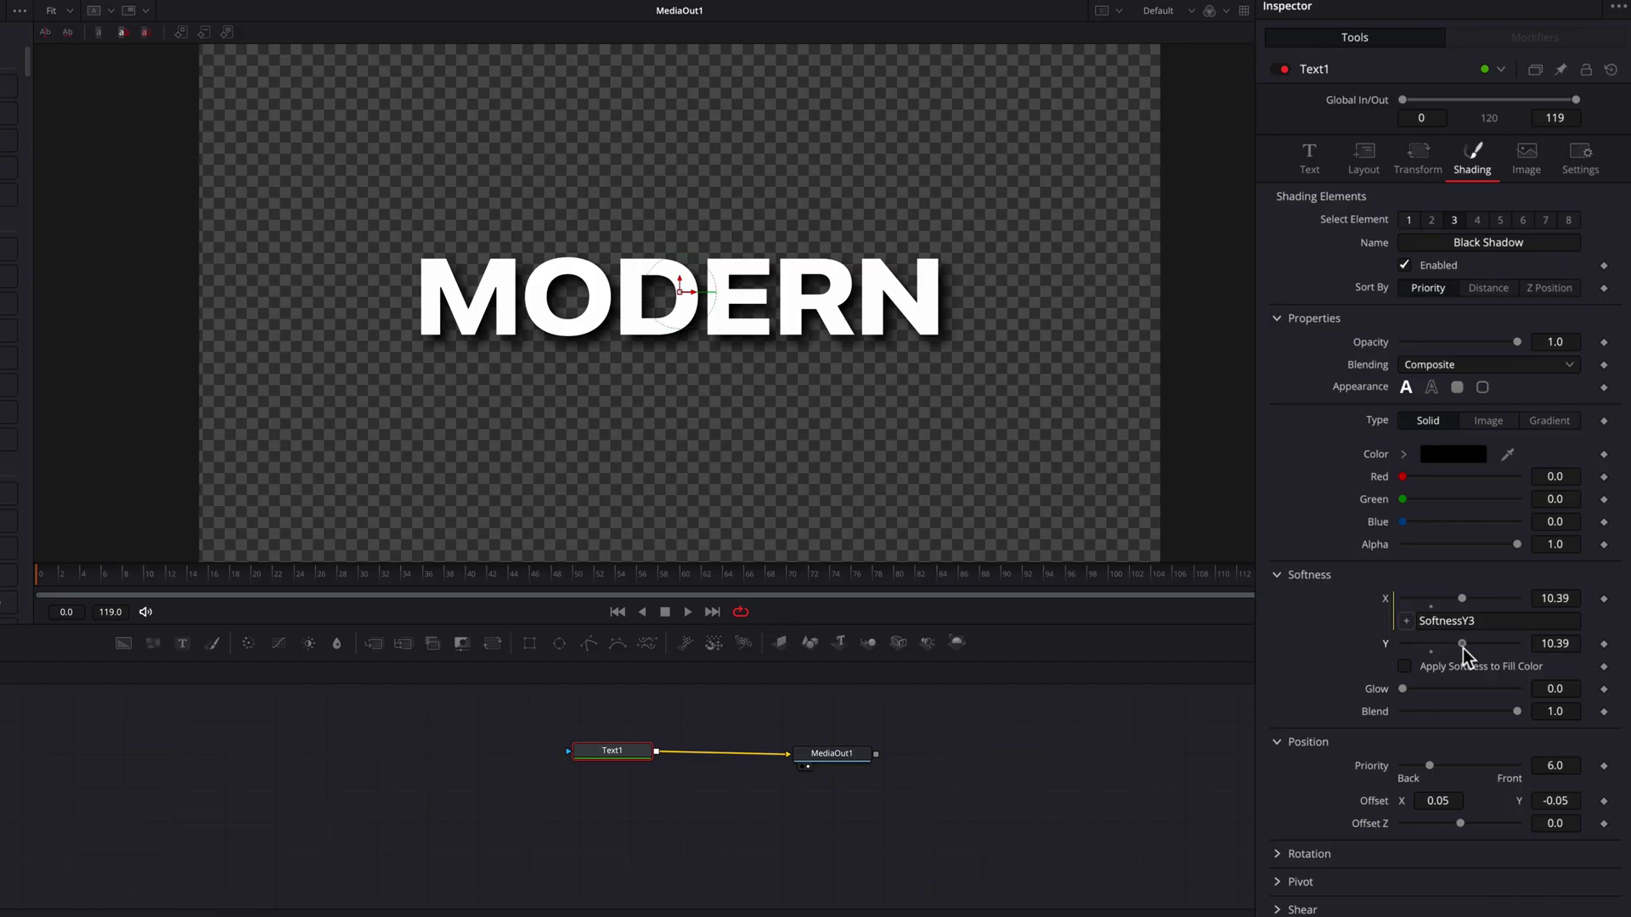
Set the Black Shadow's Offset X to 0.062
click(1444, 801)
key(BackSpace)
key(BackSpace)
text(69)
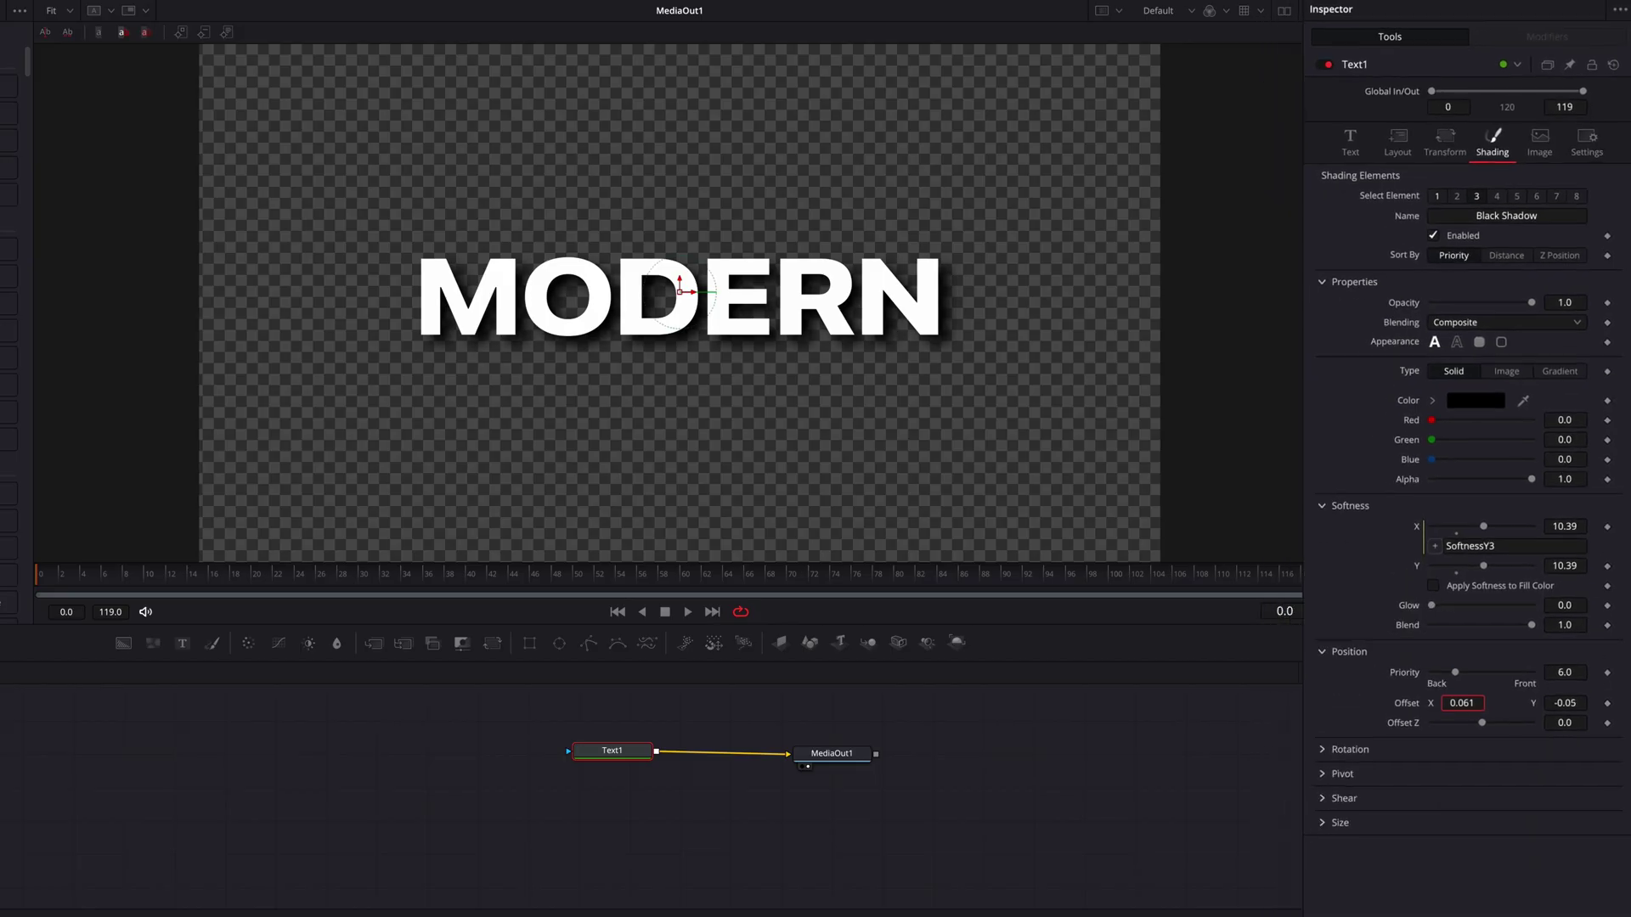
key(Return)
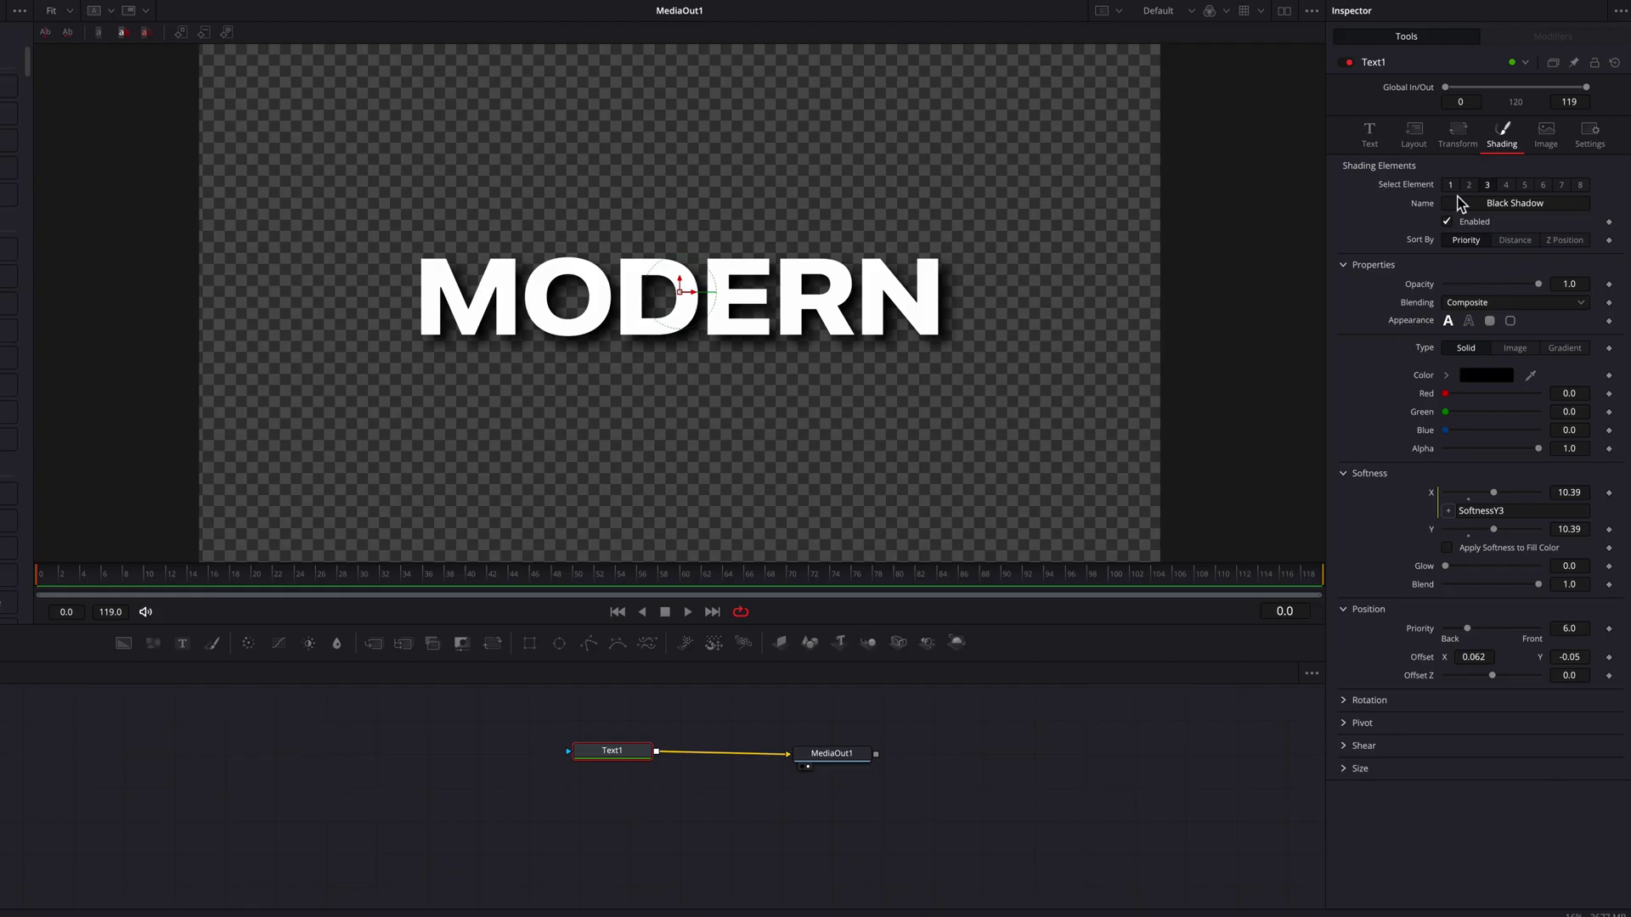
Preview tighter per-character spacing on the Transform tab, then reset Spacing to 1.0
click(1458, 148)
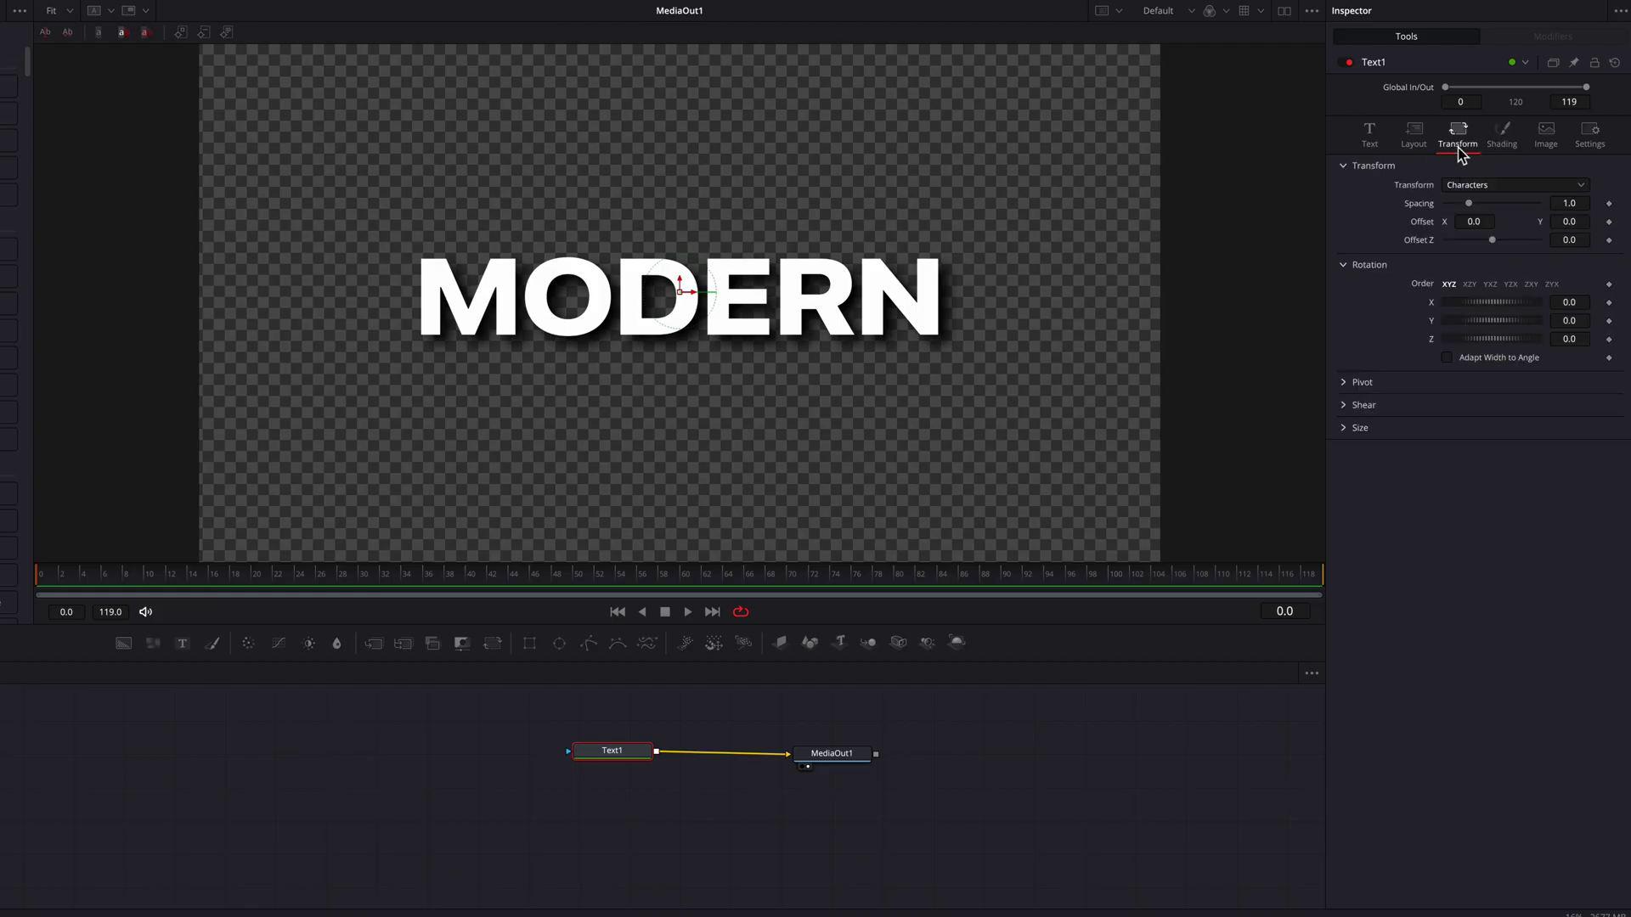
drag(1584, 208, 1532, 208)
double_click(1415, 206)
Set the Black Shadow's Sort By option to Distance
click(1510, 149)
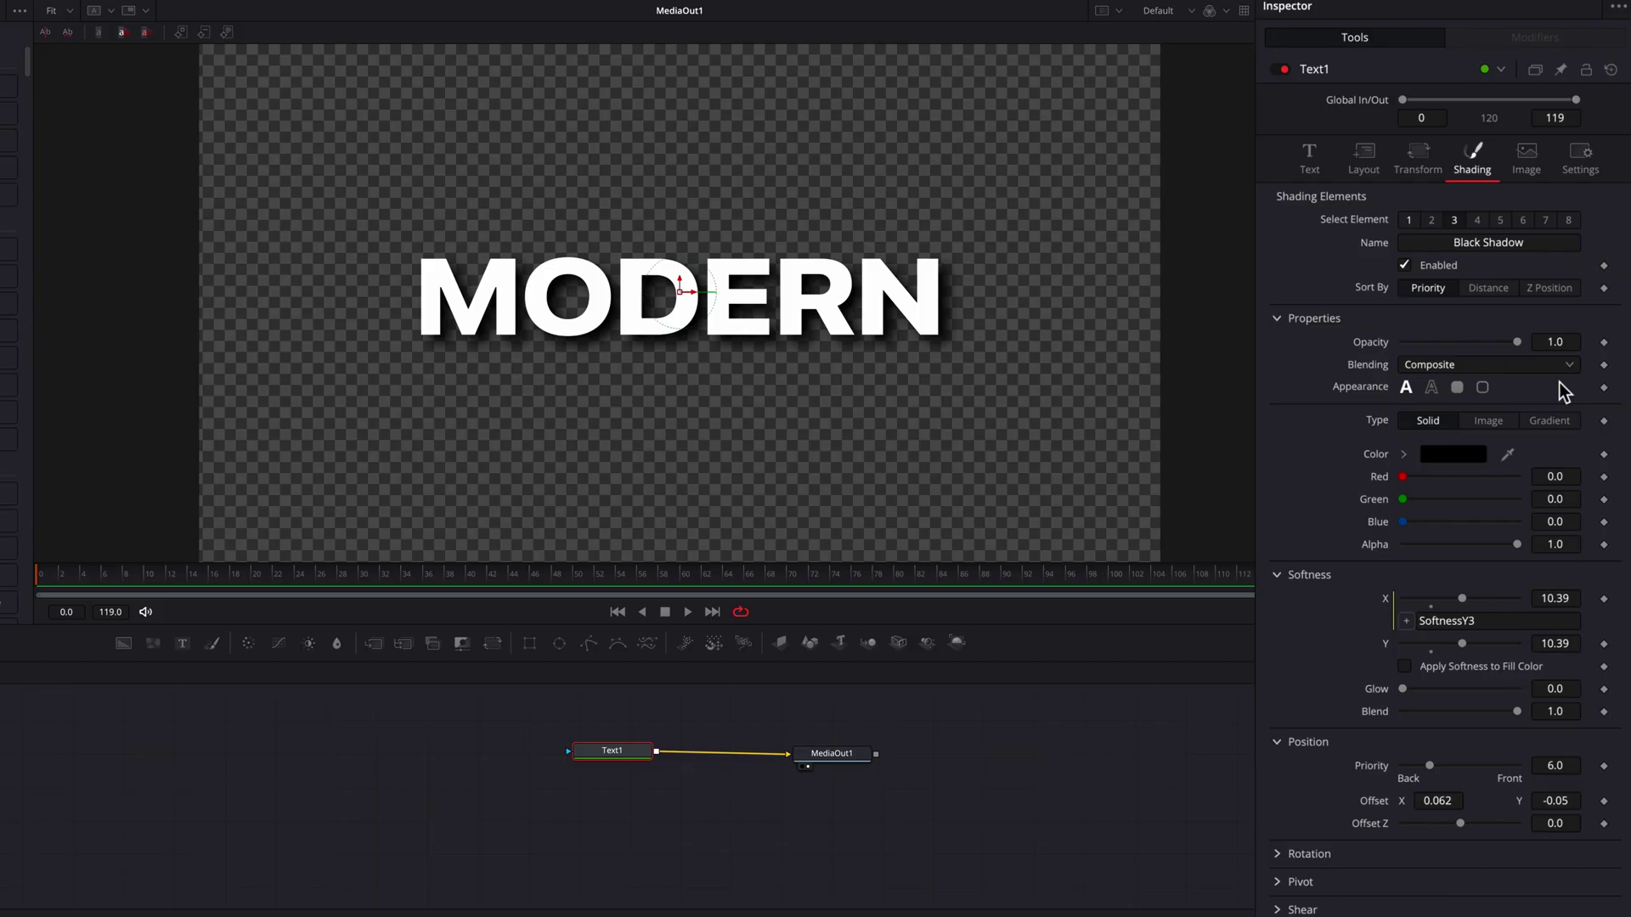
click(1494, 292)
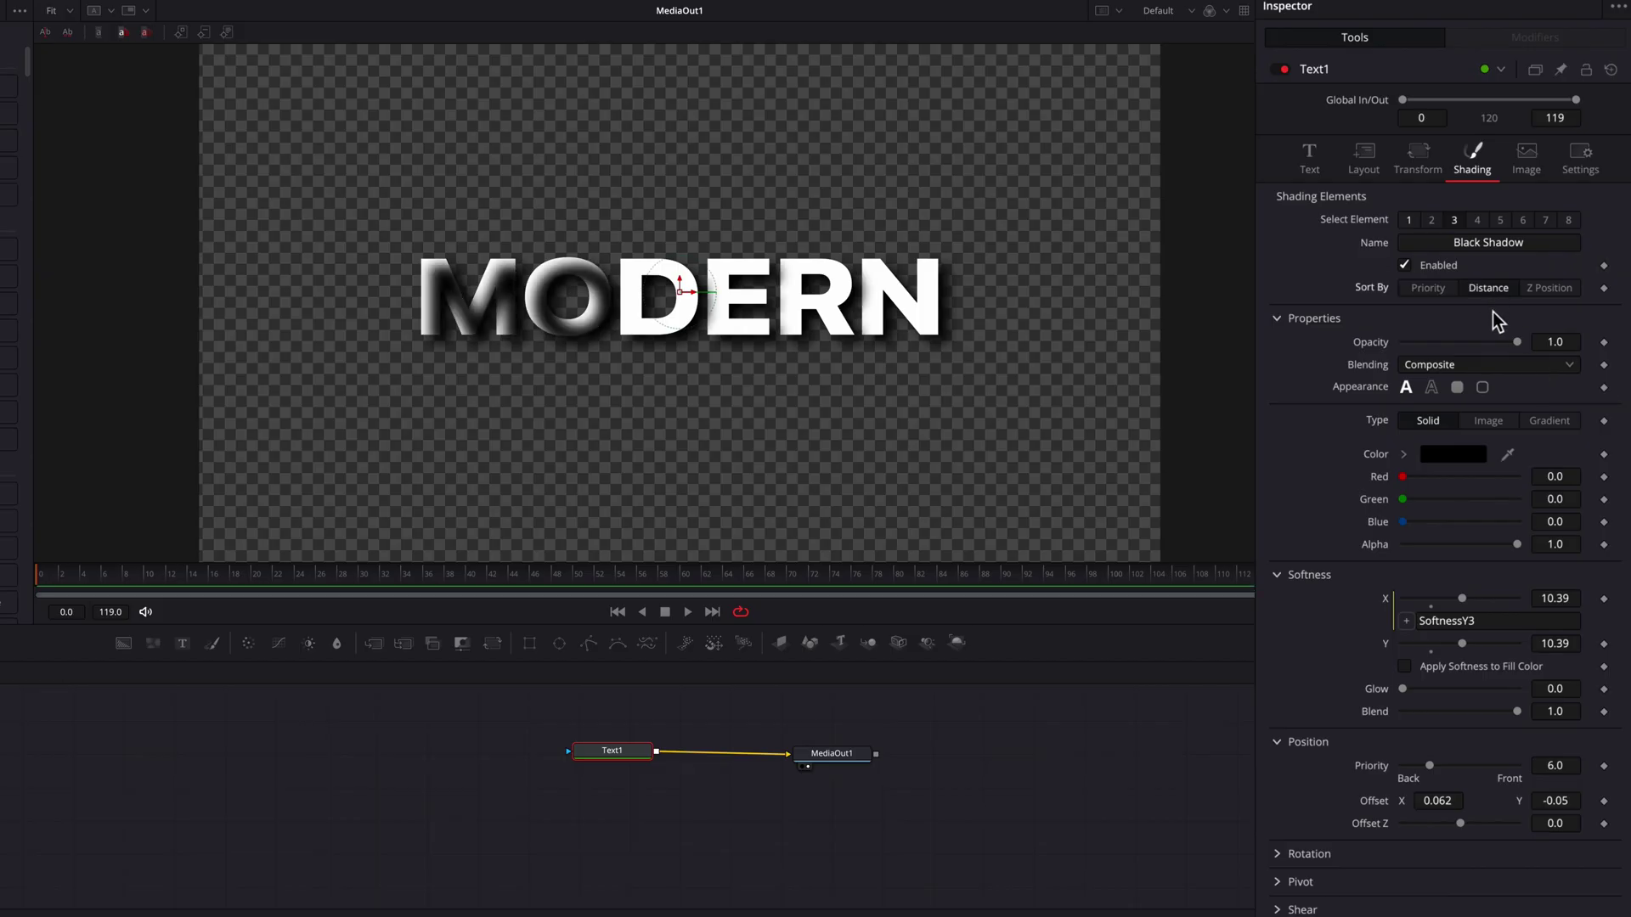
Enter Spacing 0.985, scrub it down to 0.91, then set character Offset X to 0.303
click(1416, 166)
click(1556, 243)
text(0.985)
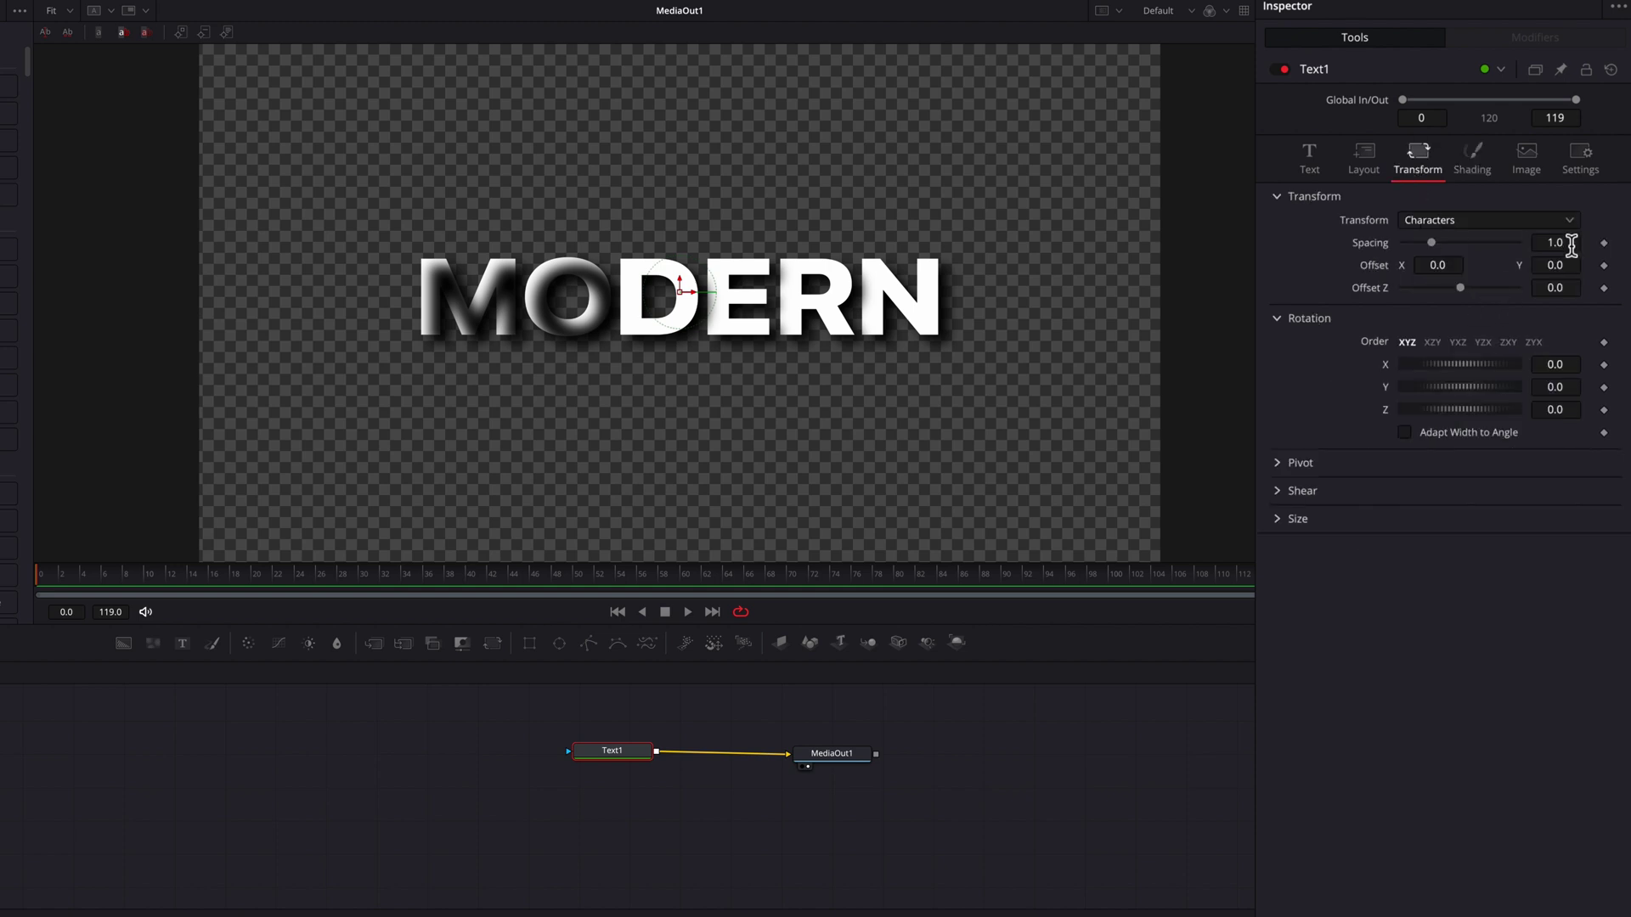
key(Return)
drag(1430, 243, 1430, 243)
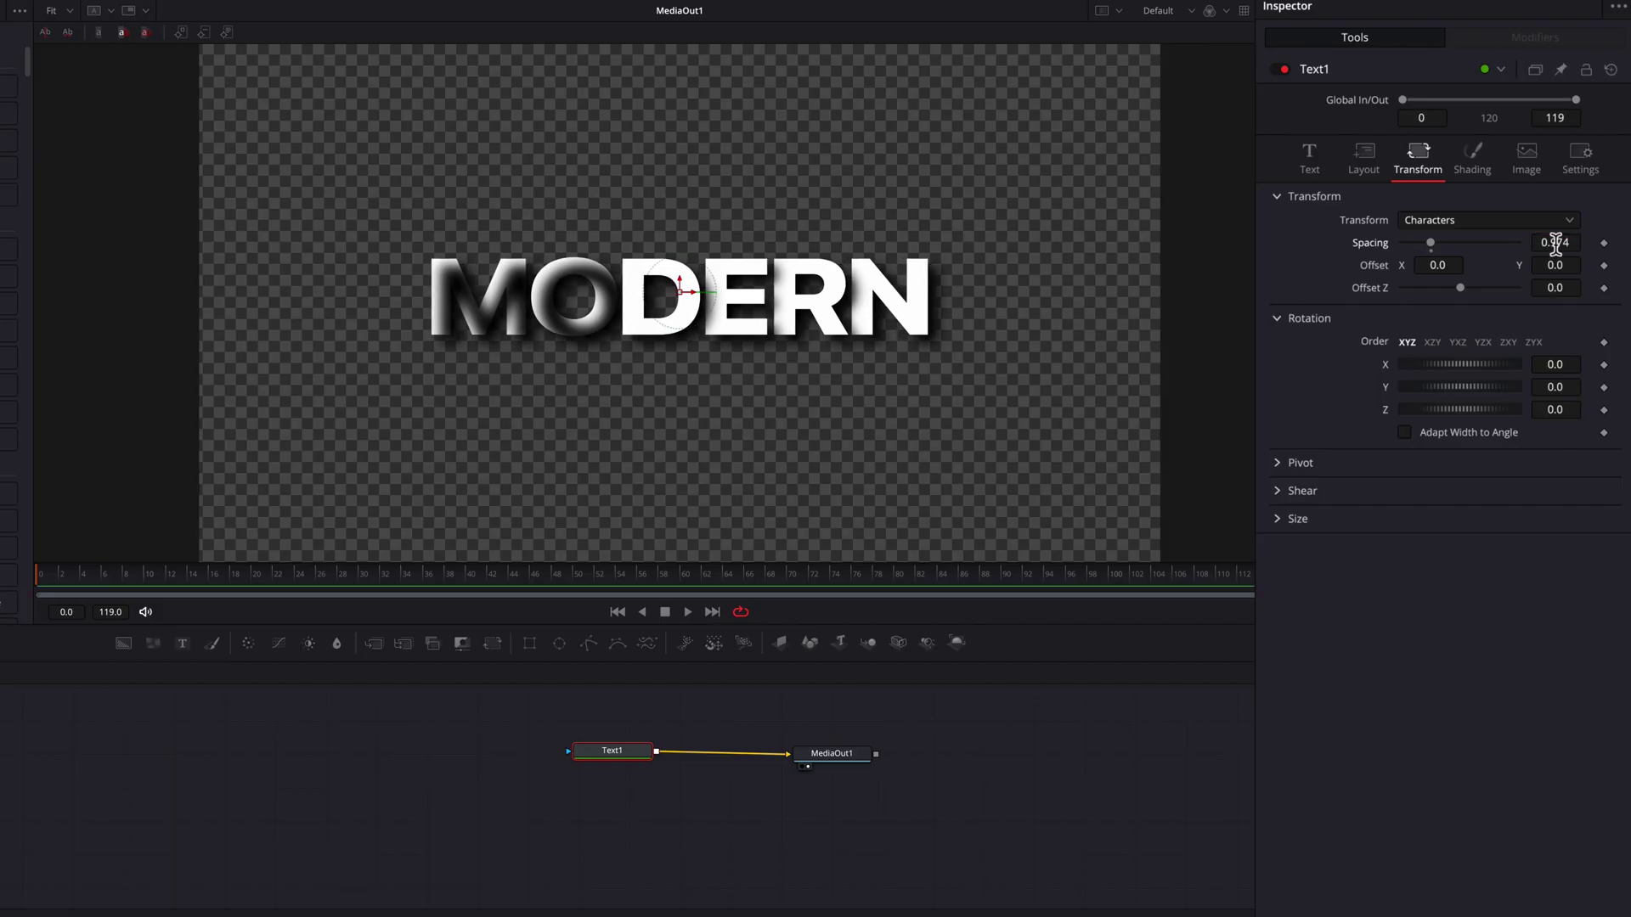
scroll(811, 323, up, 3)
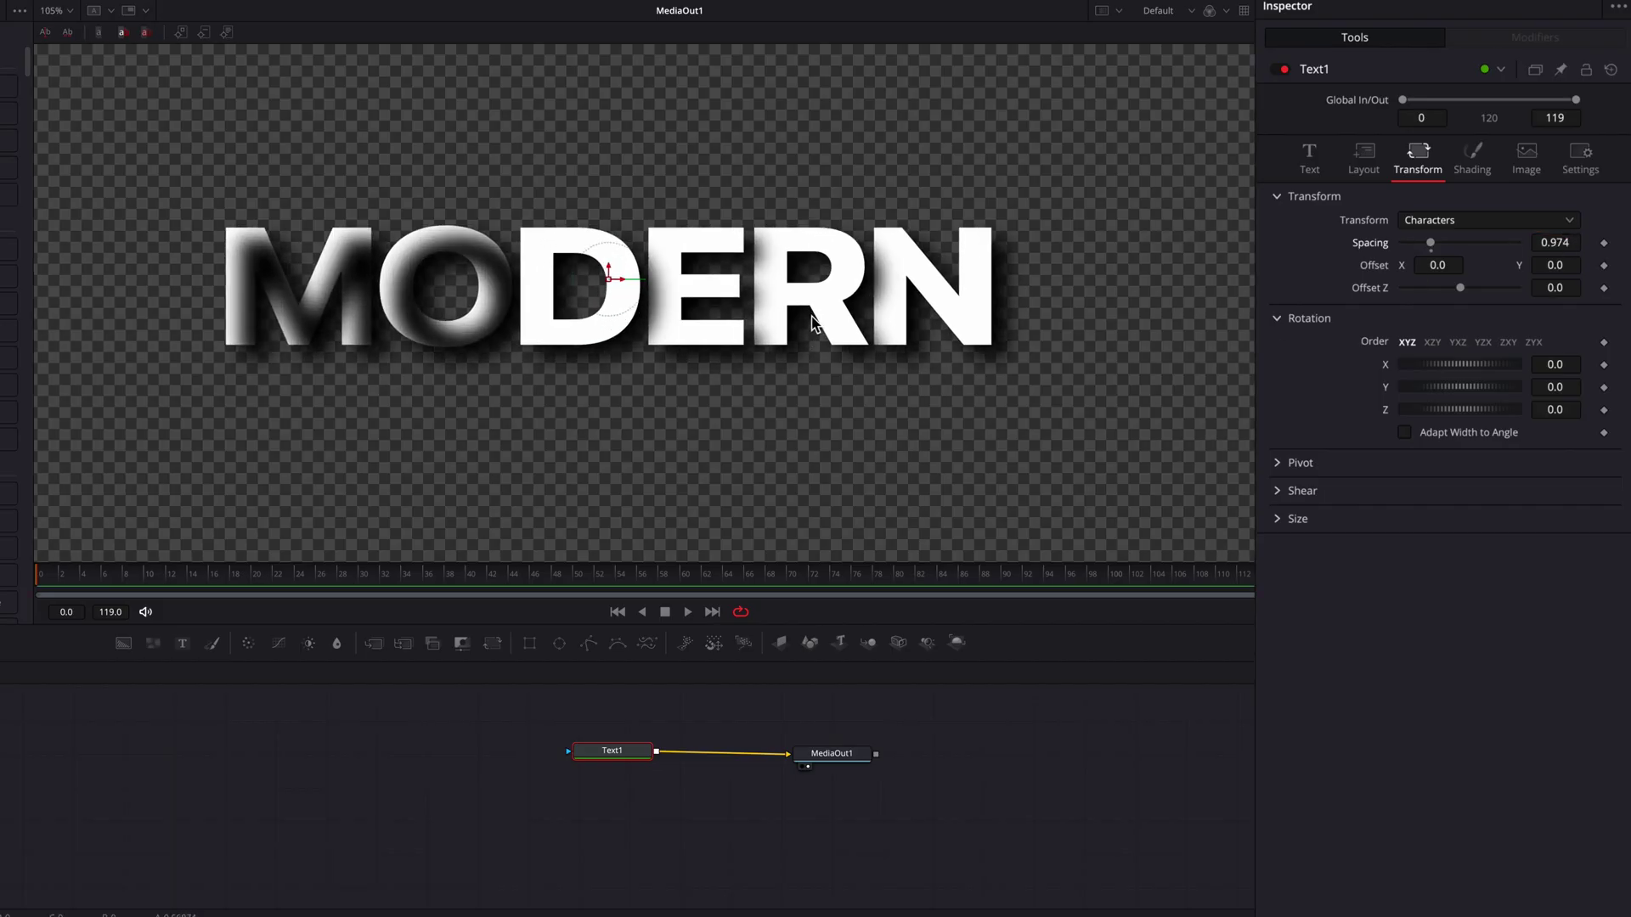
drag(1571, 242, 1548, 242)
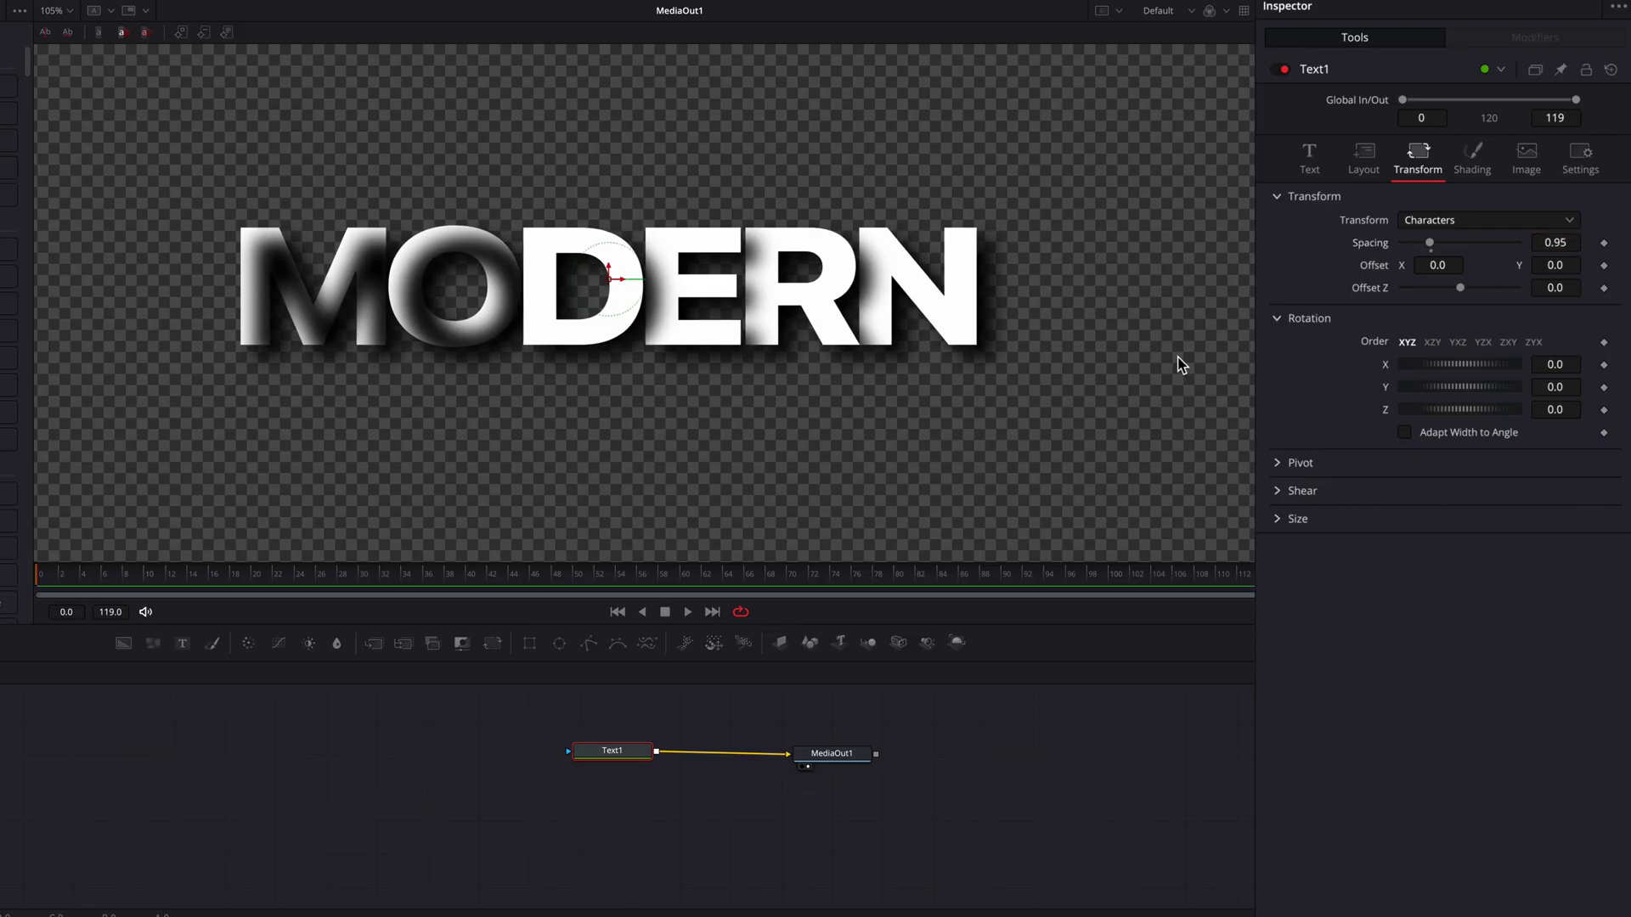
key(ctrl+f)
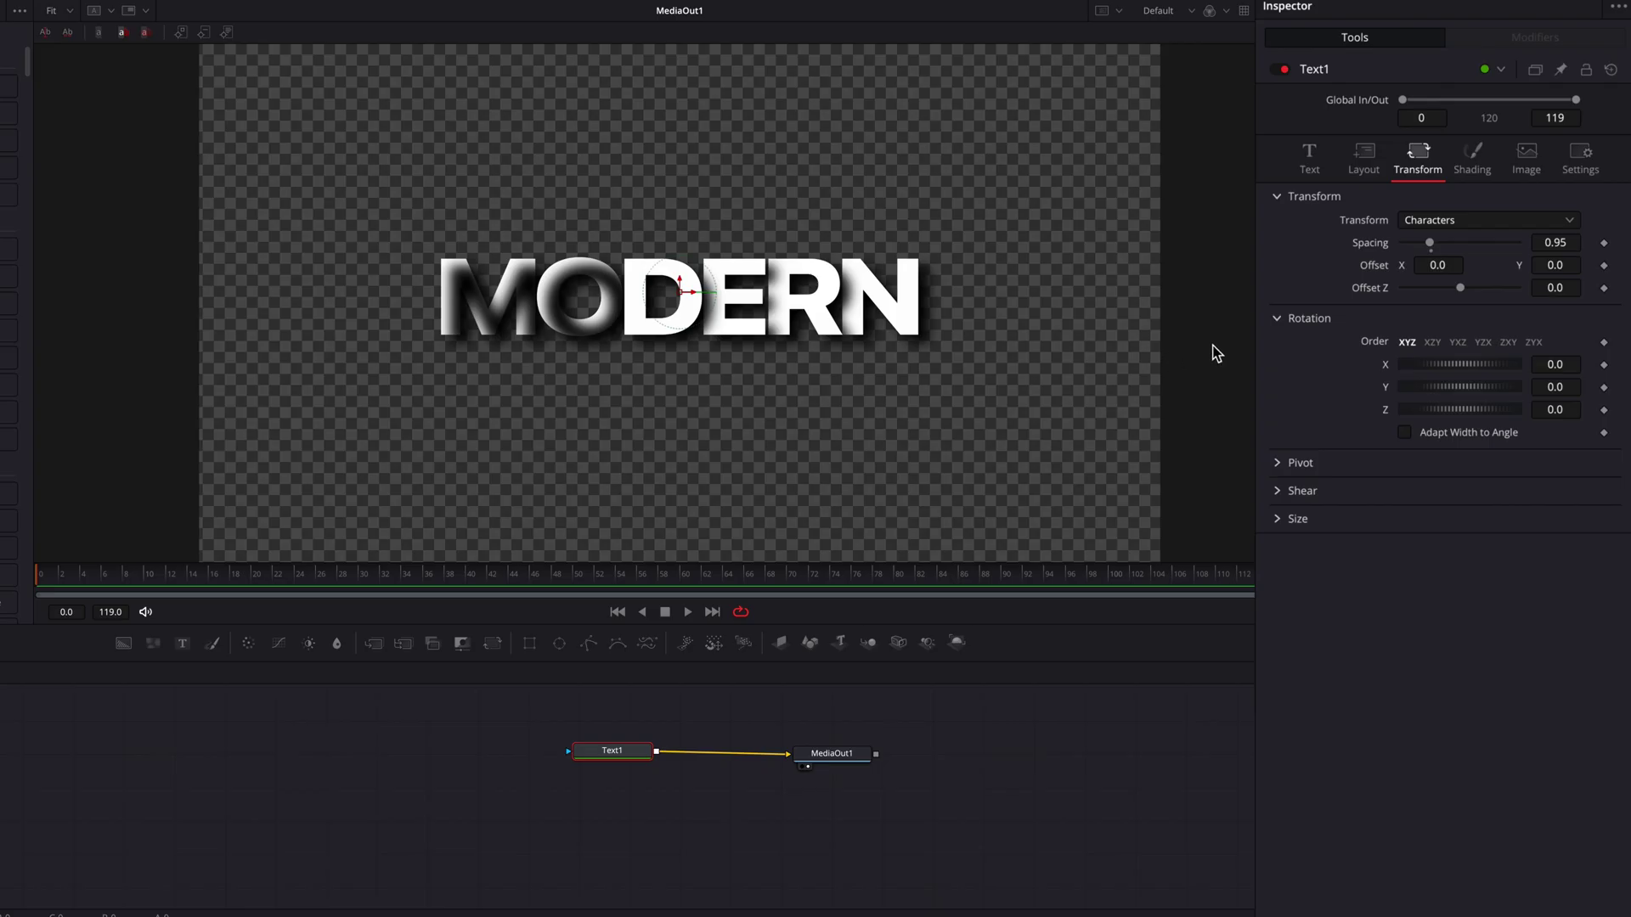
drag(1456, 270, 1546, 243)
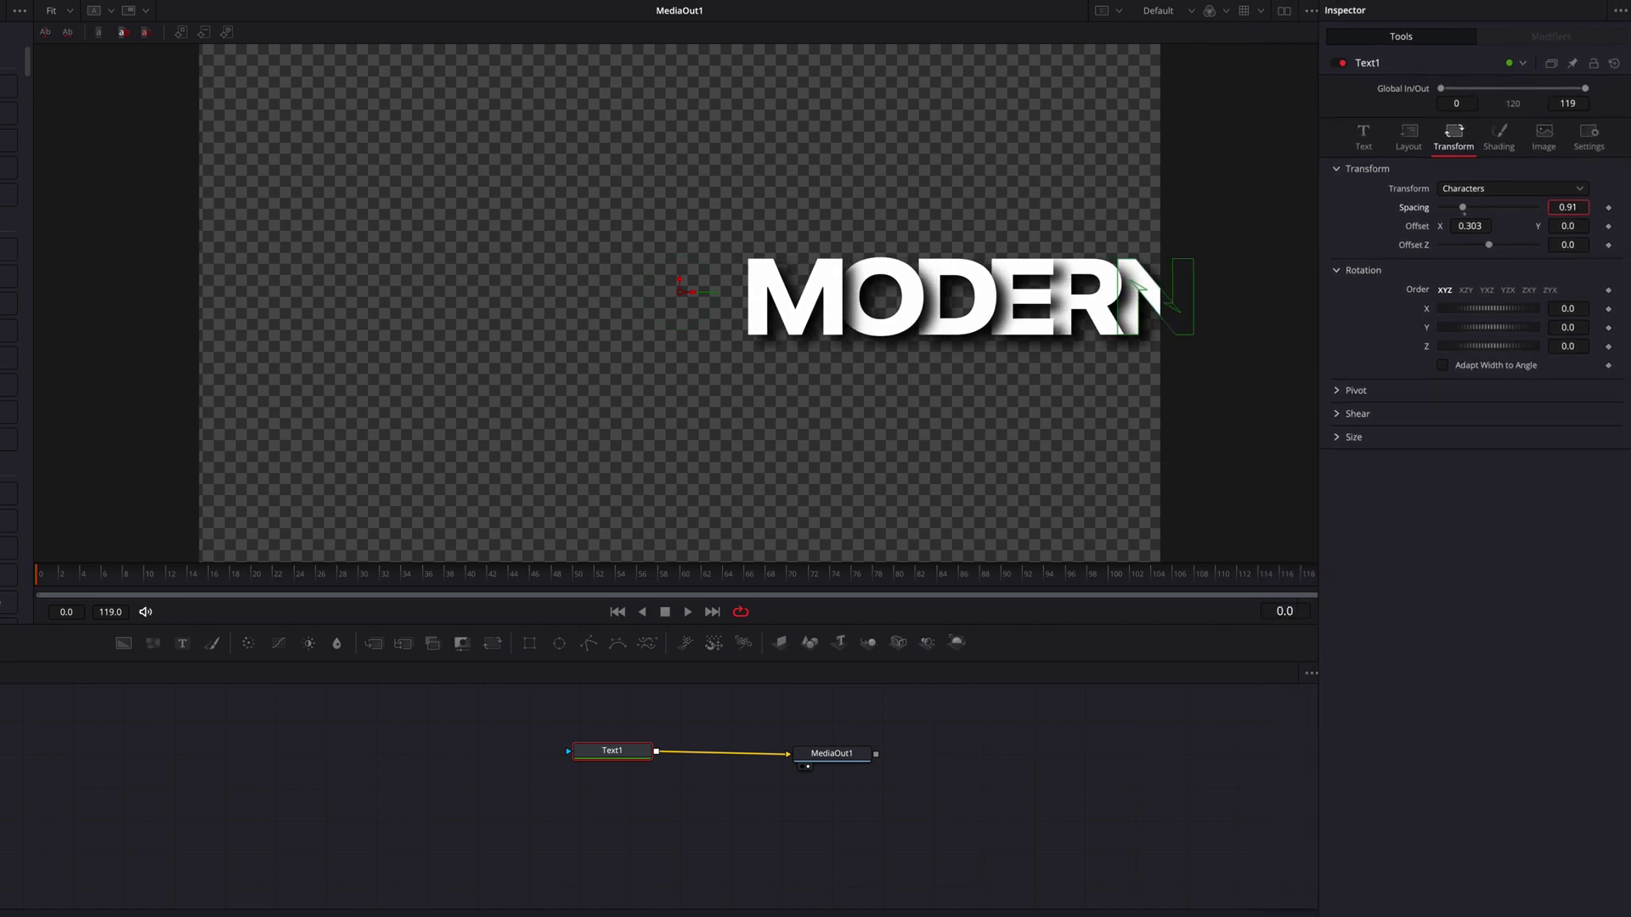
Trial a Transform node on the Text1–MediaOut1 link, leaving Spacing 1.0 and Offset X 0.0
drag(1568, 206, 1583, 211)
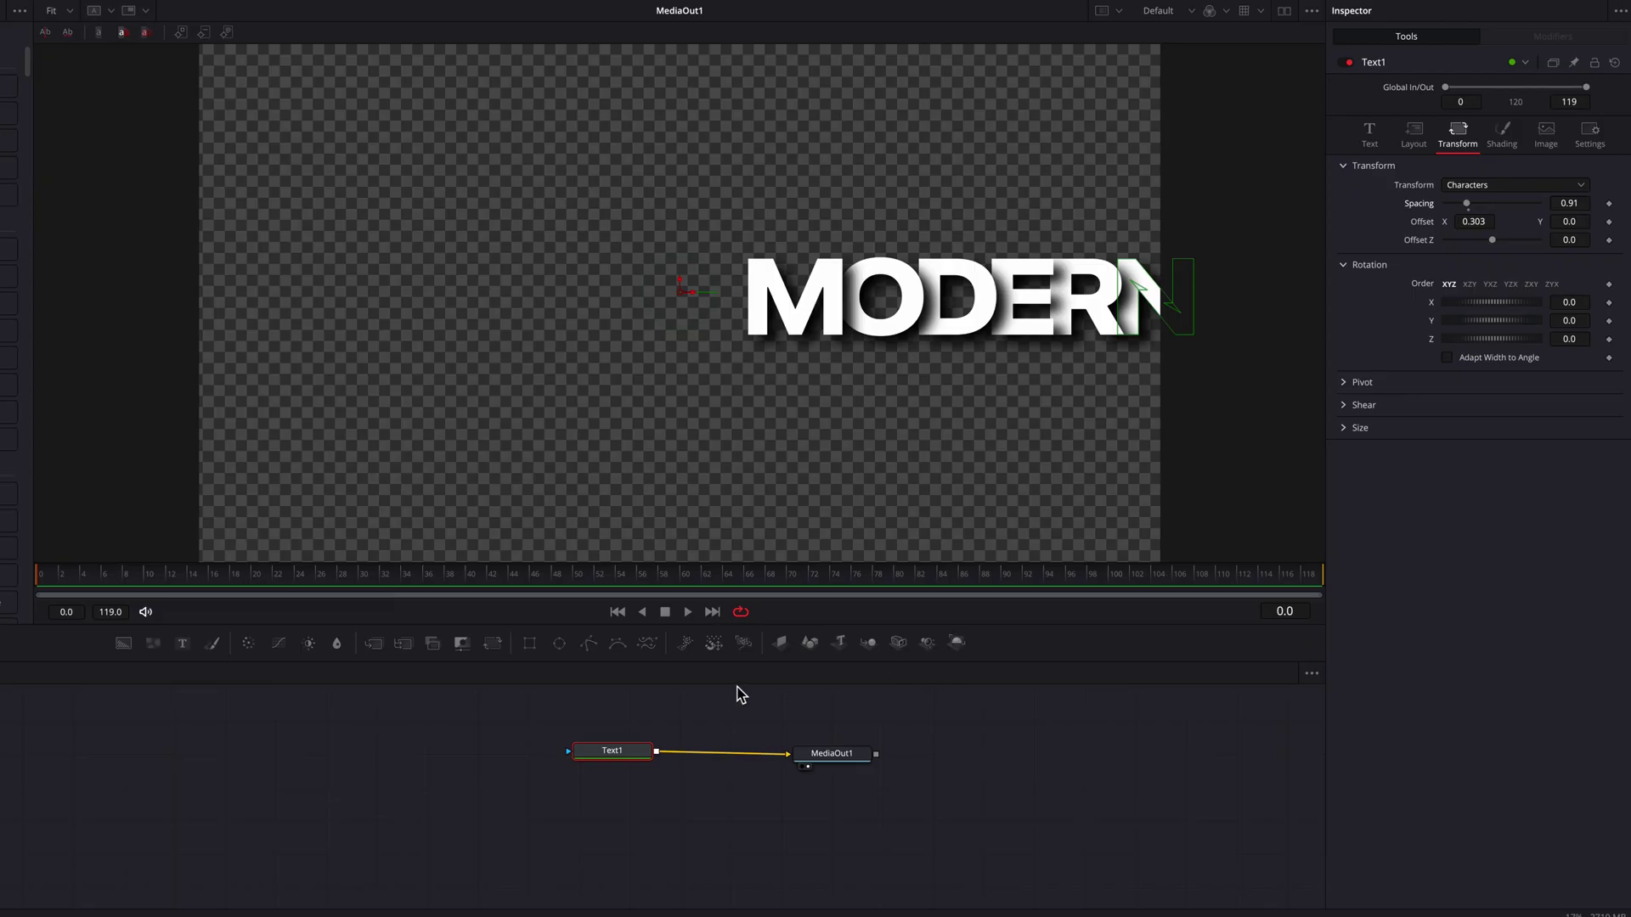
drag(614, 751, 573, 751)
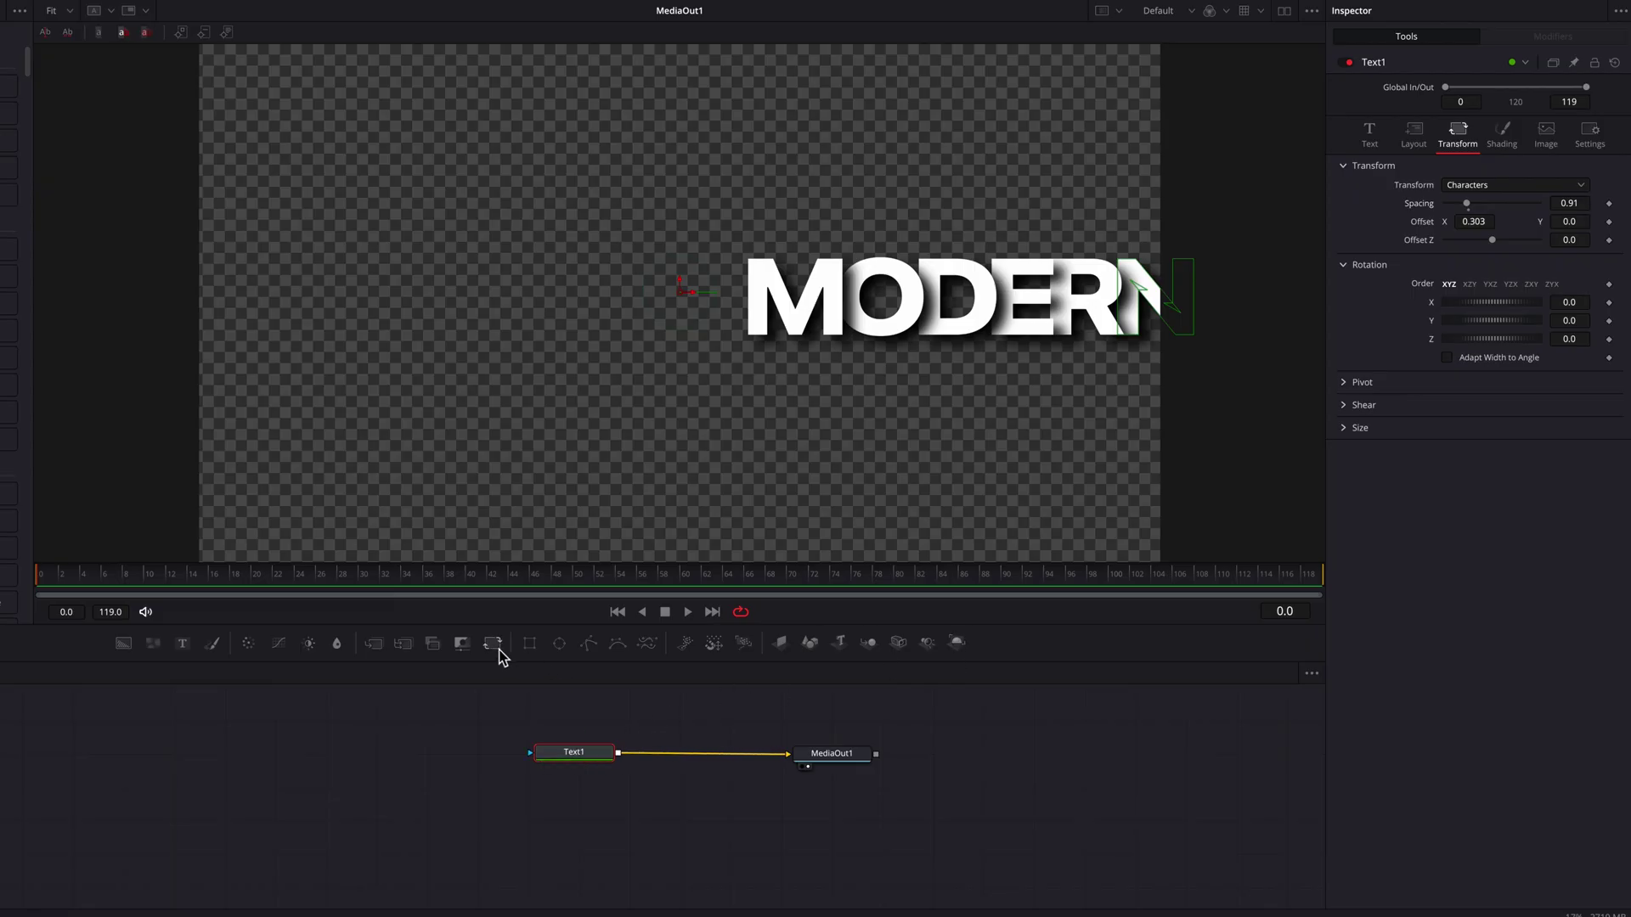
drag(493, 644, 699, 751)
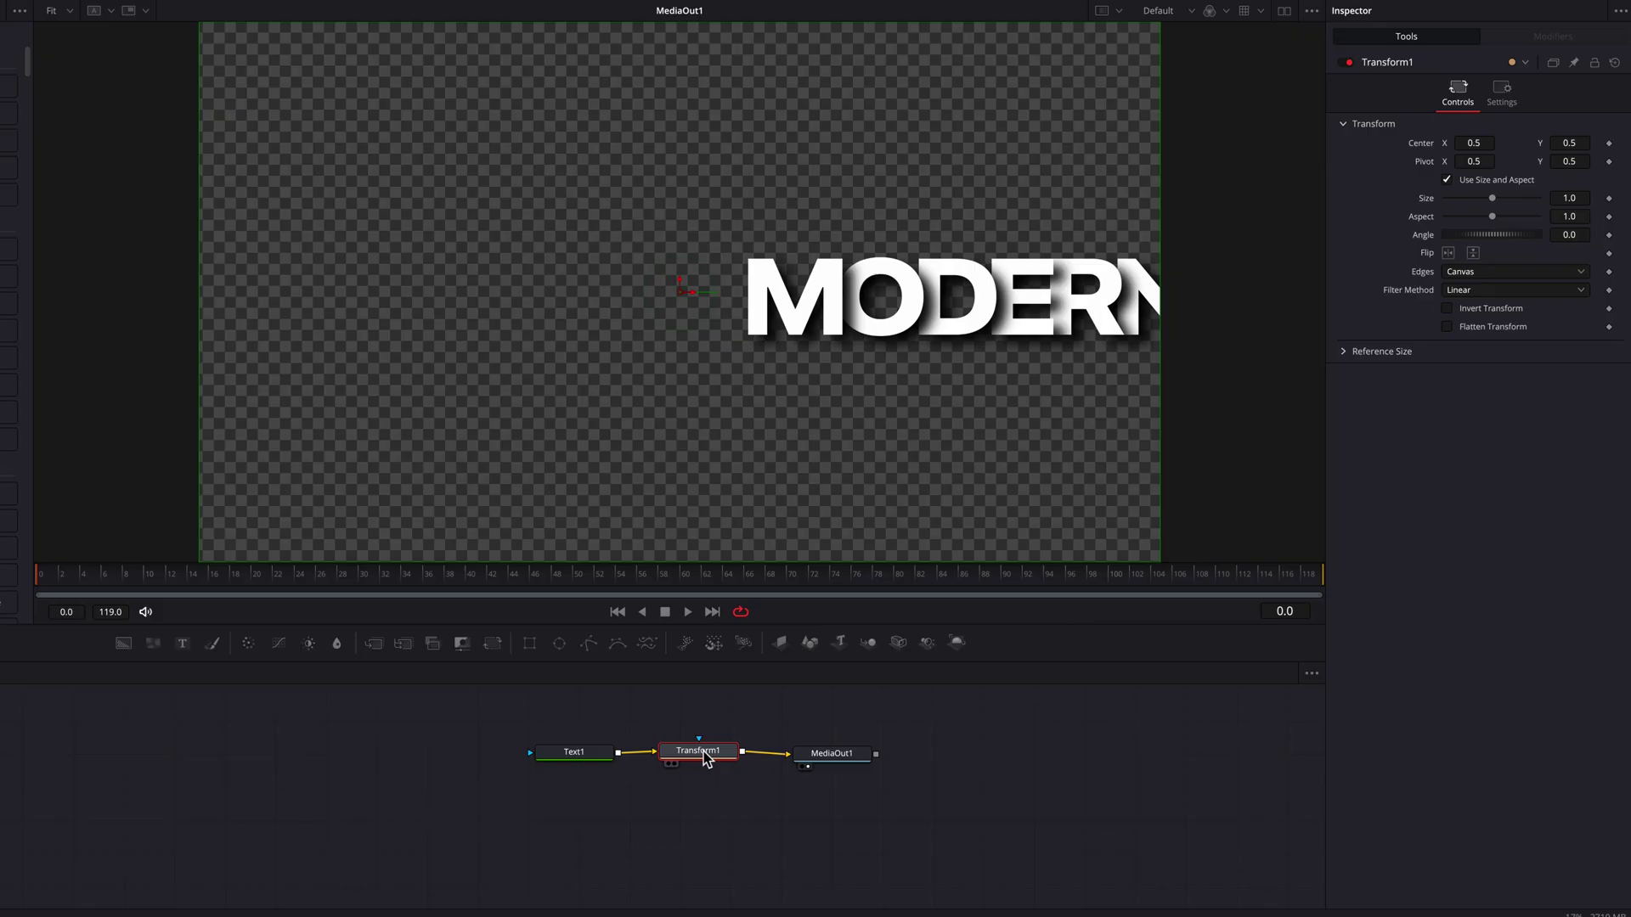
drag(1487, 143, 1434, 143)
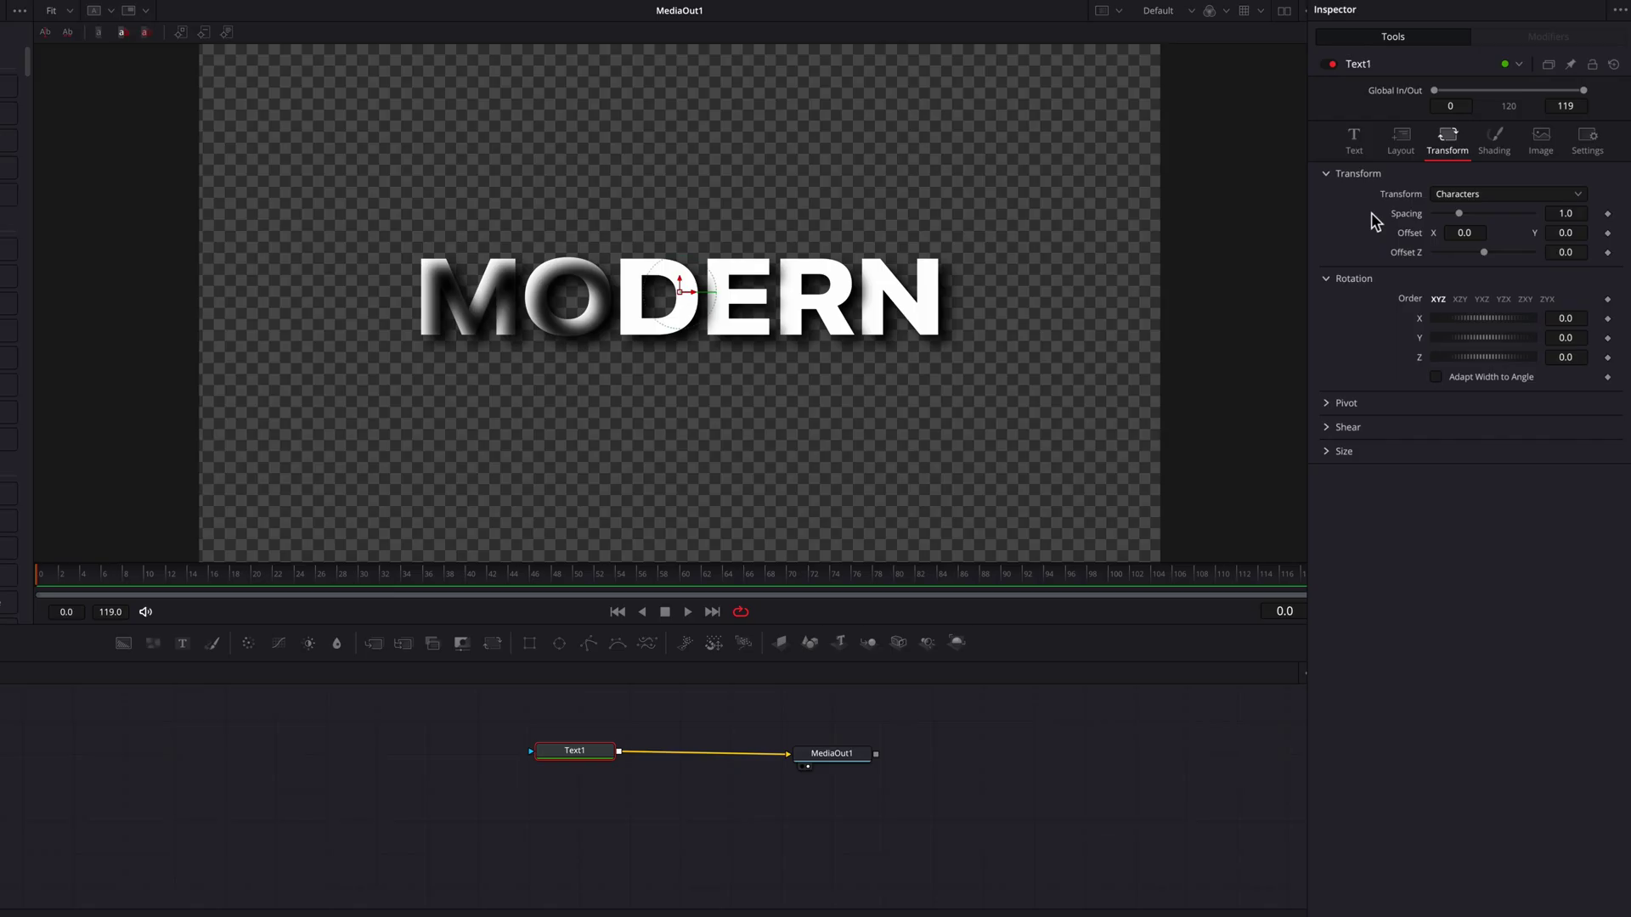
Slide MODERN right with Layout Center X and lower Tracking to 0.828 so letters overlap
click(1358, 160)
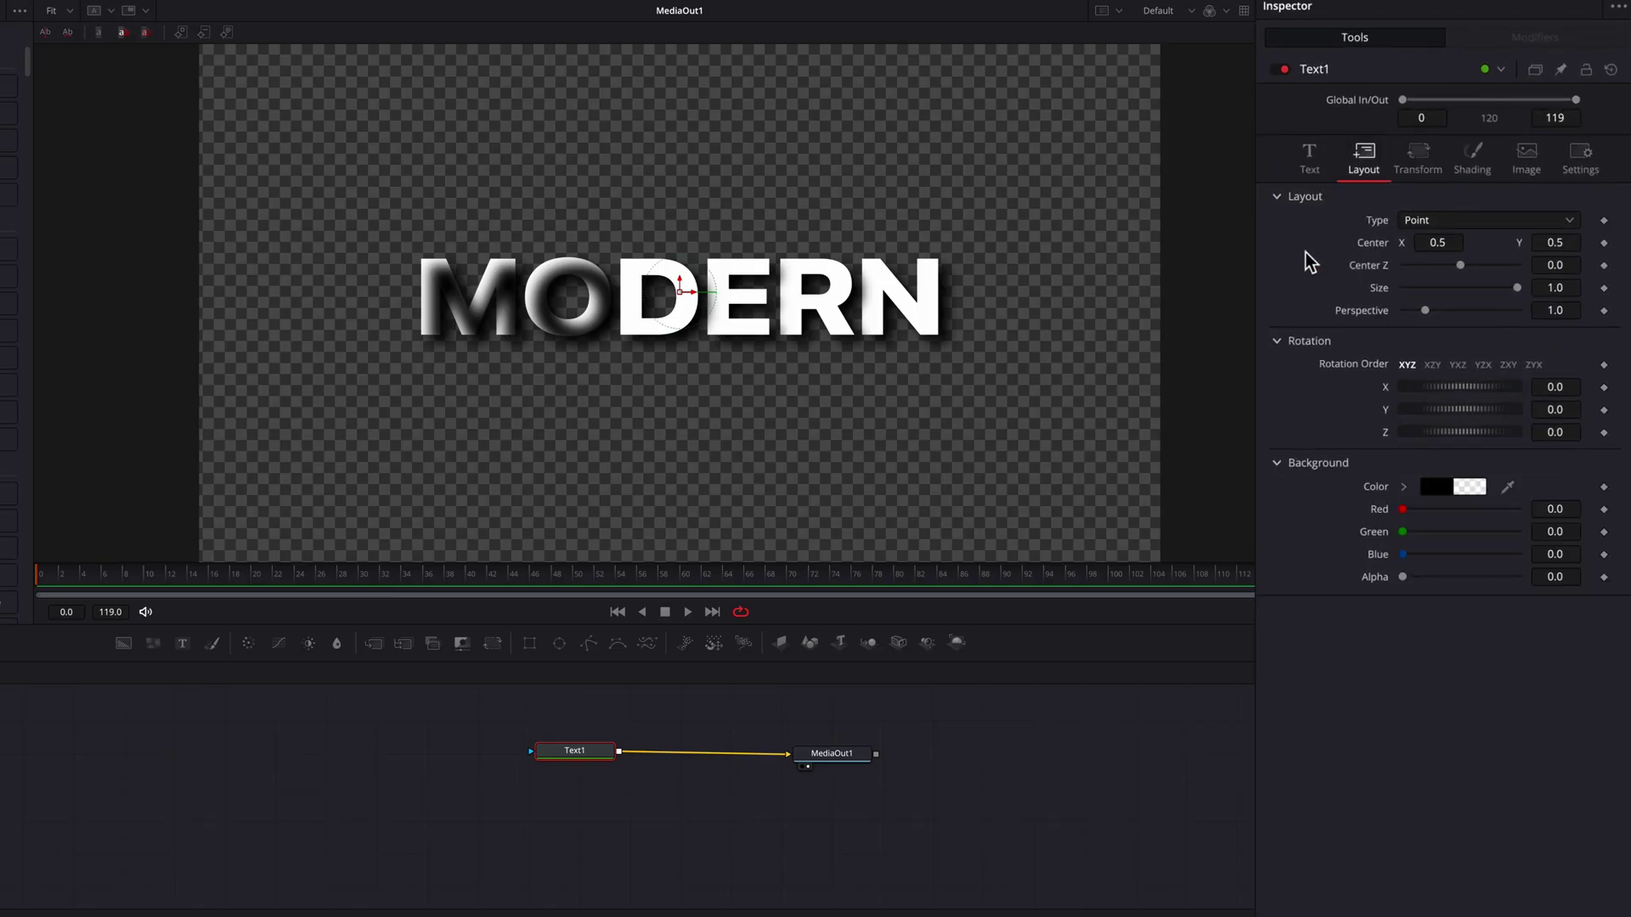
drag(1426, 246, 1464, 244)
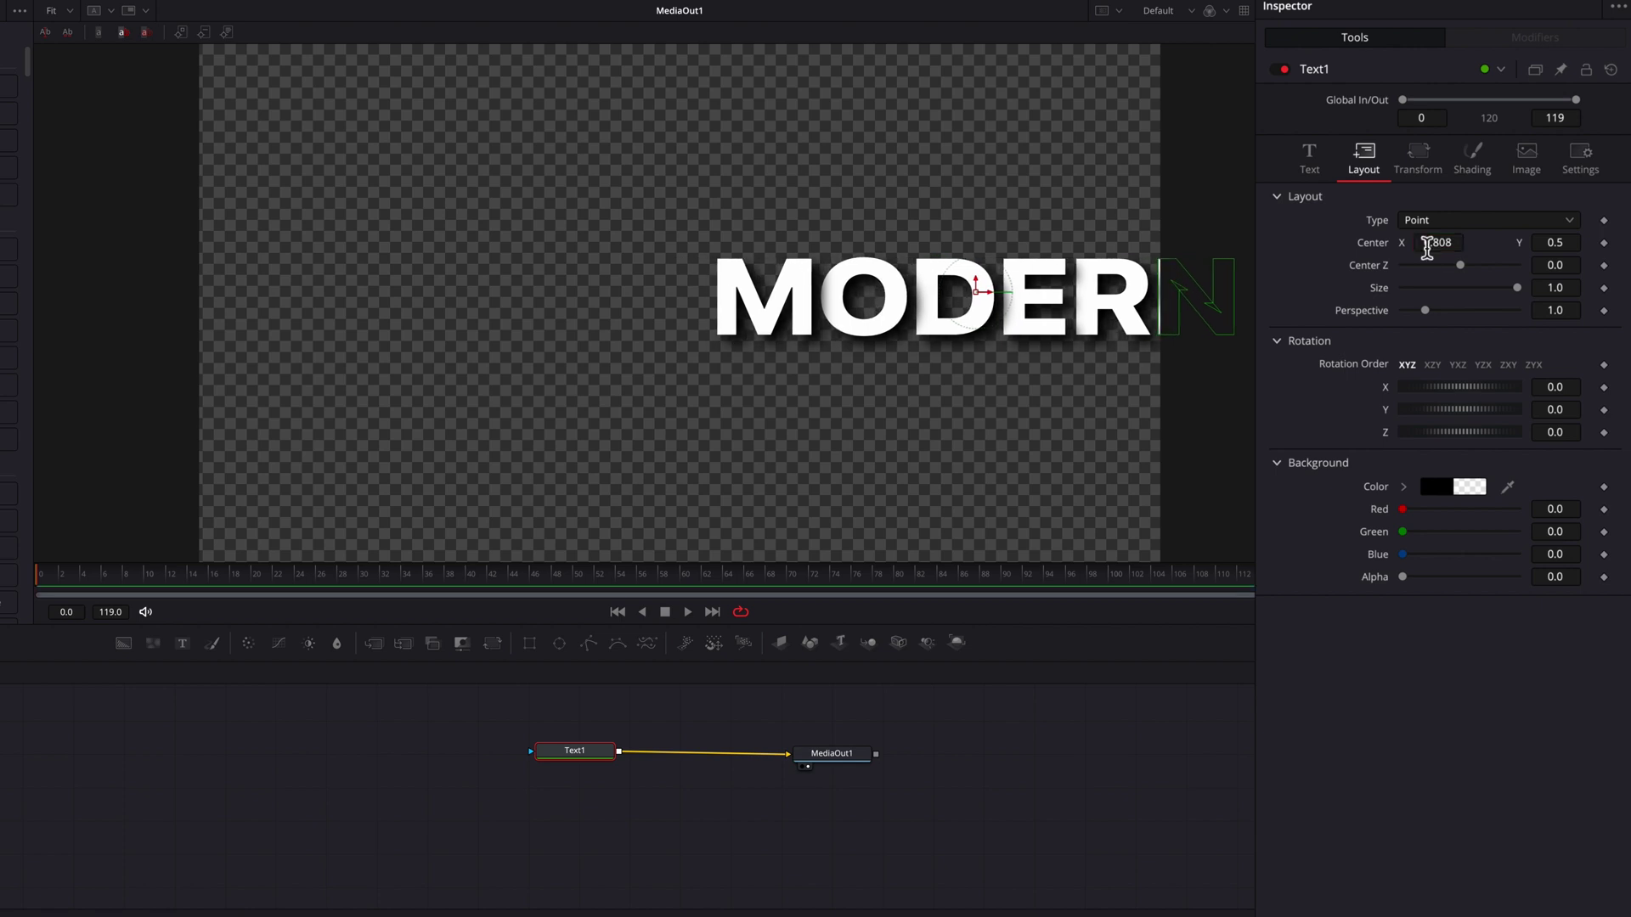
click(1322, 185)
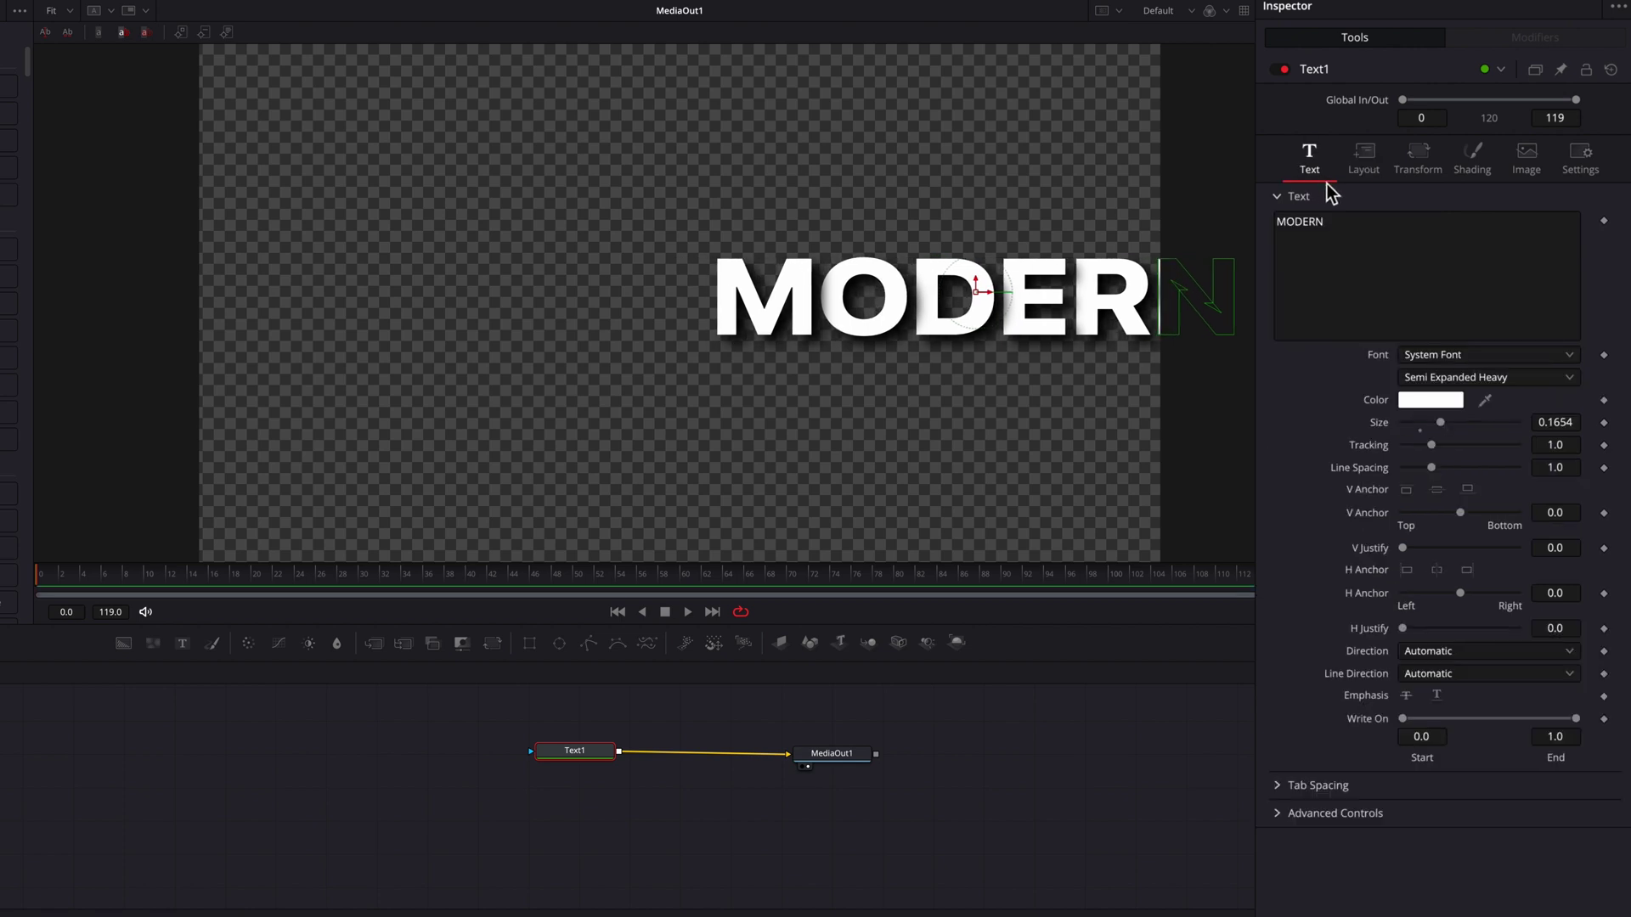
drag(1568, 445, 1551, 445)
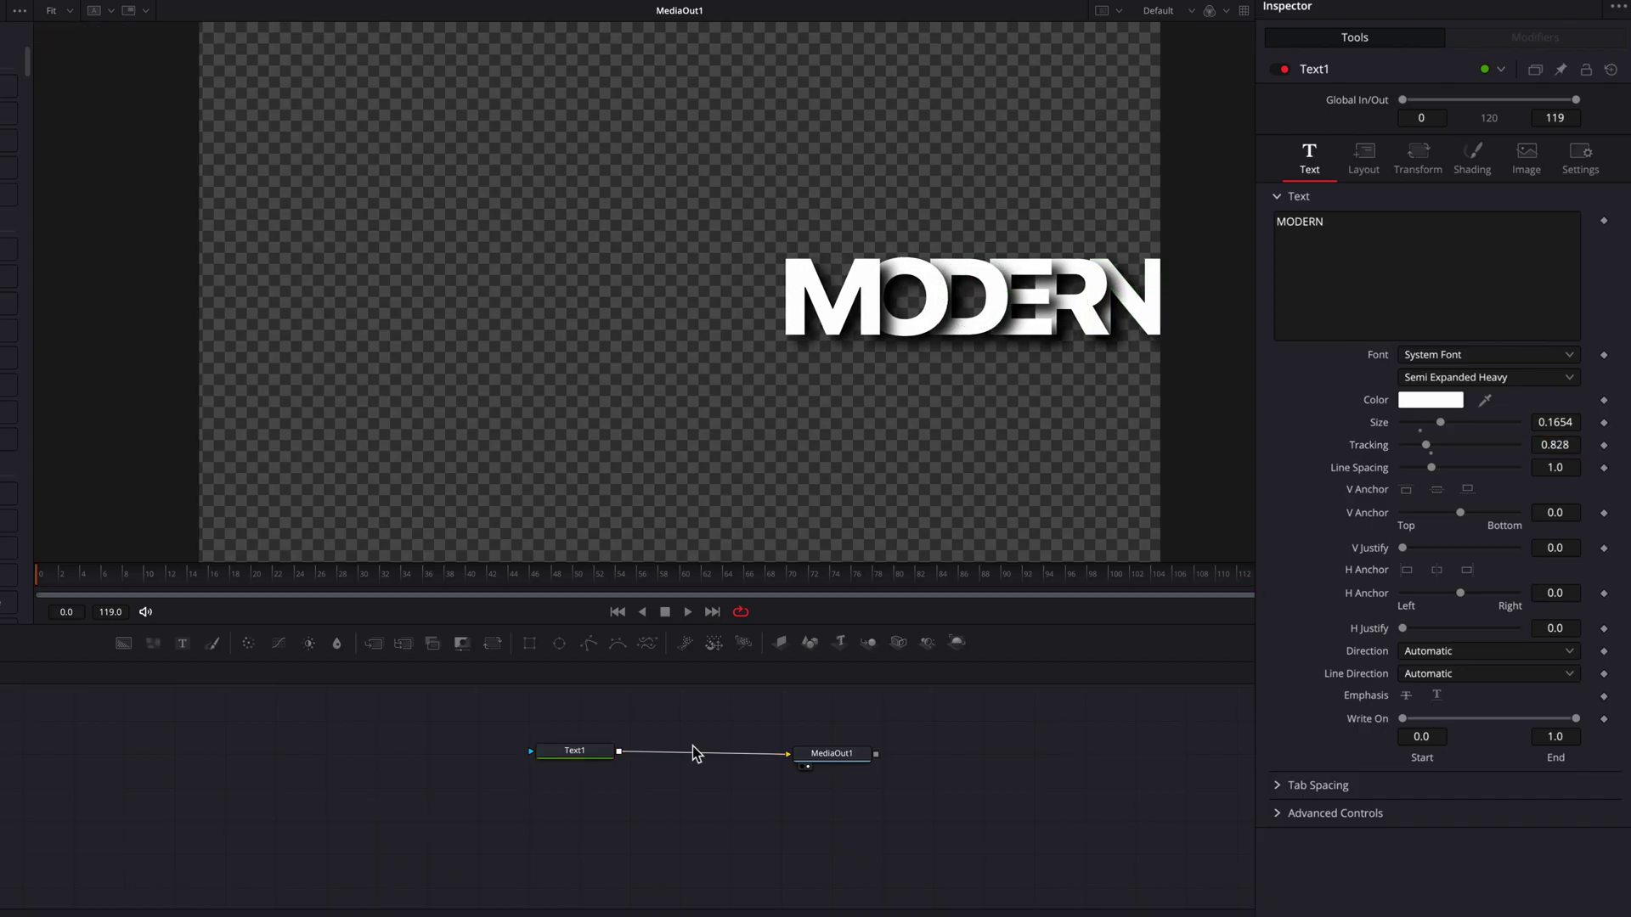
Insert Transform1 after Text1 with Center X 0.215, then raise Text1's Tracking to 0.985
drag(587, 751, 564, 752)
click(495, 643)
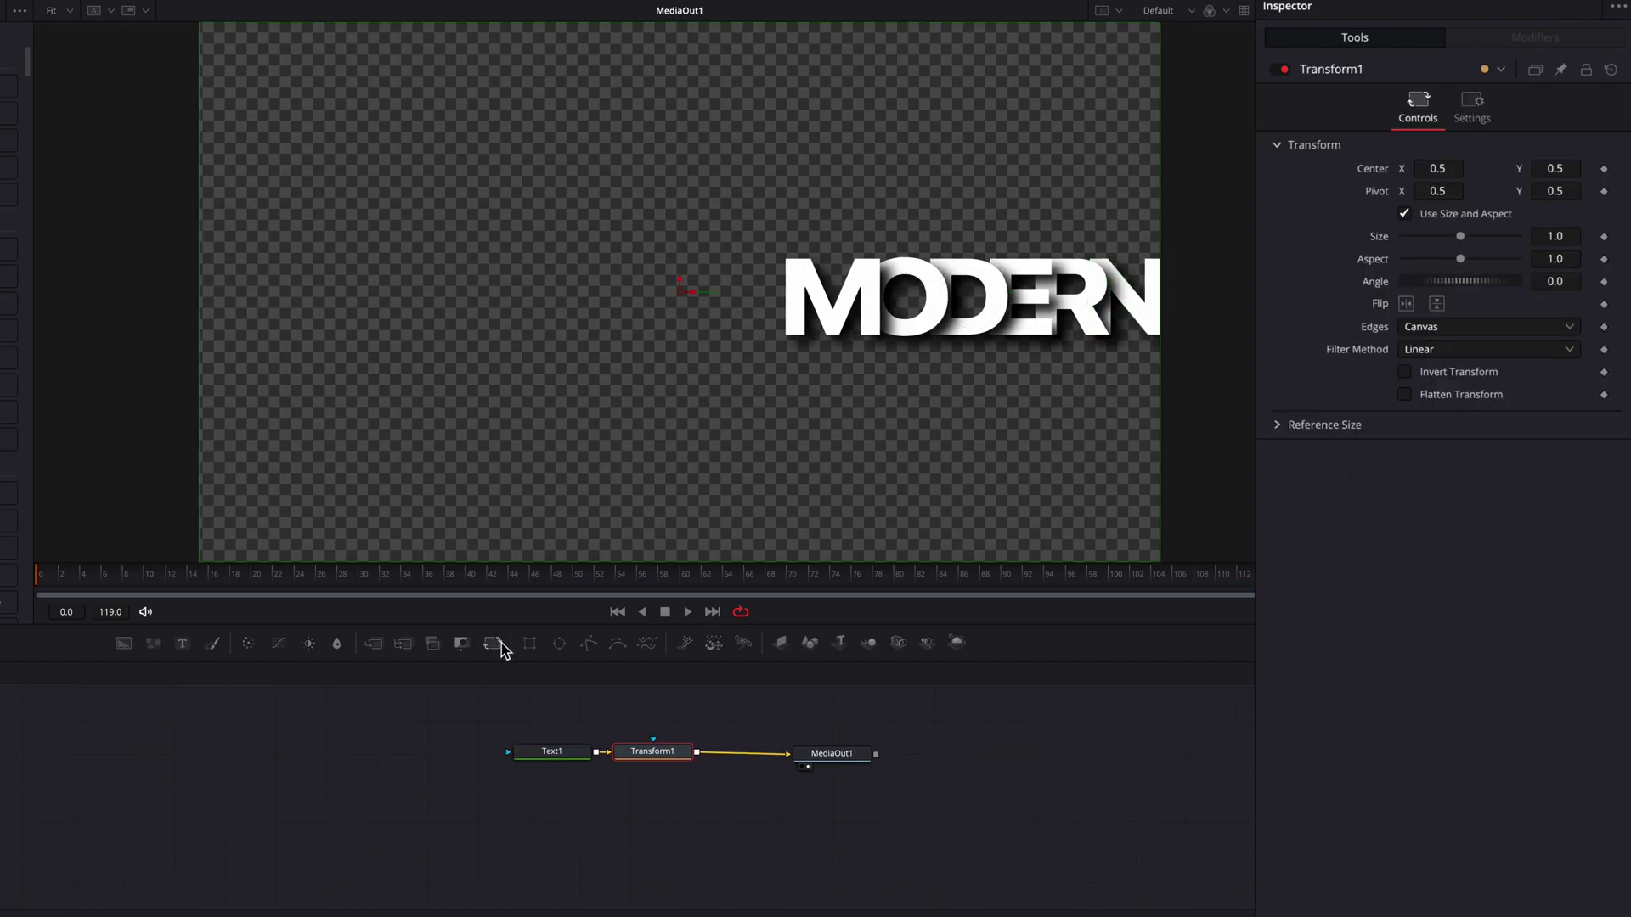
drag(1458, 170, 1424, 193)
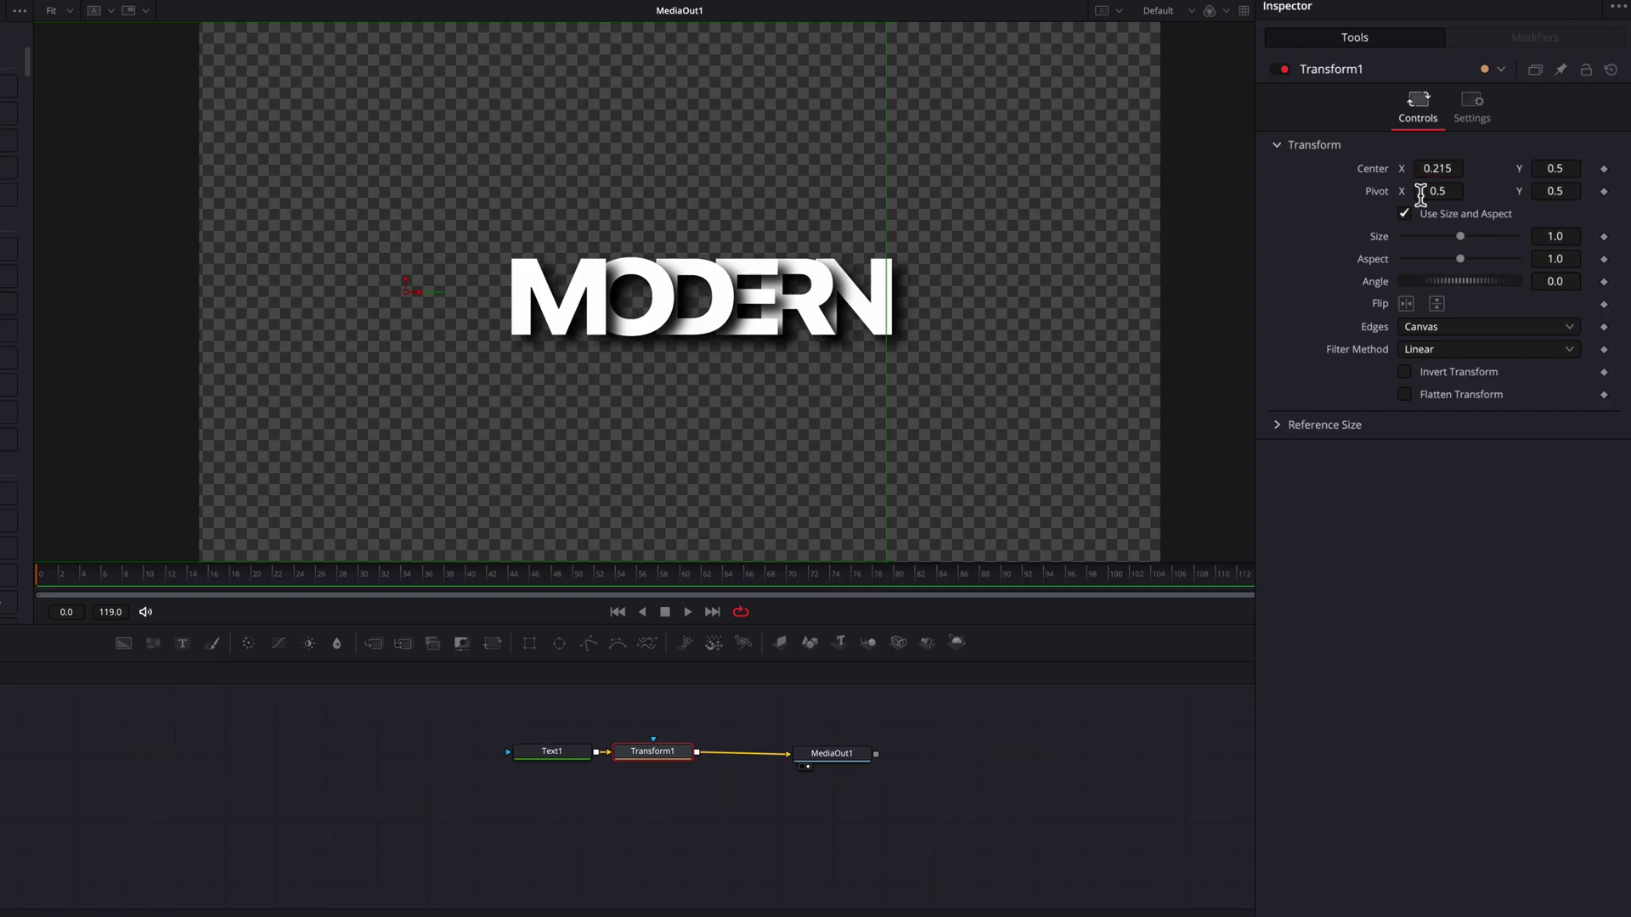
click(571, 753)
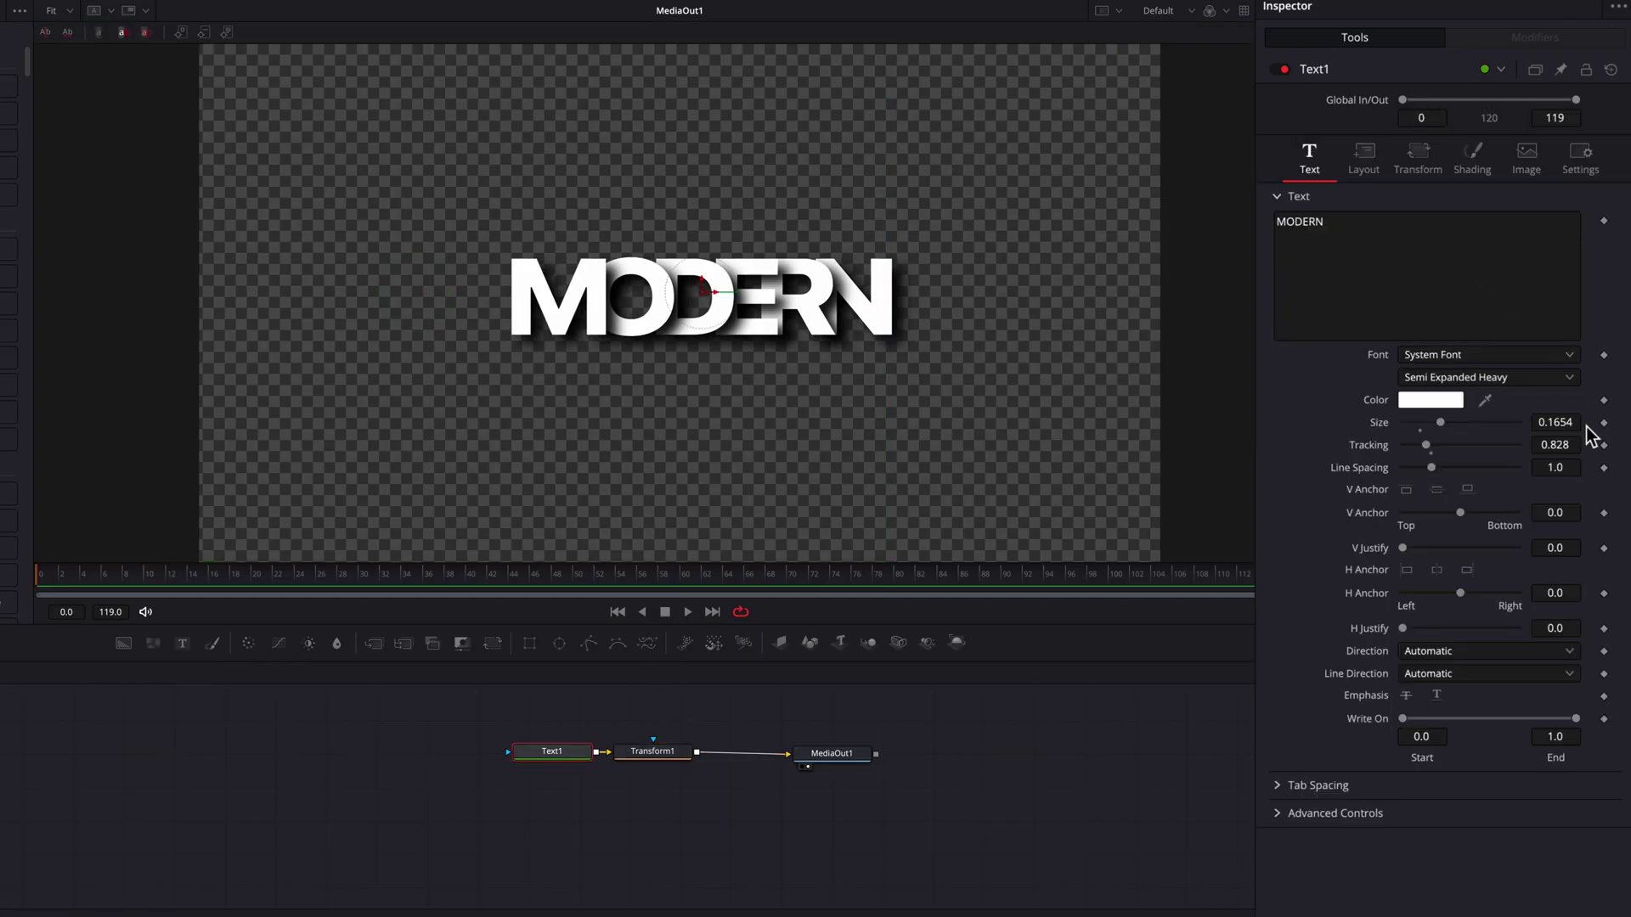
drag(1564, 445, 1604, 445)
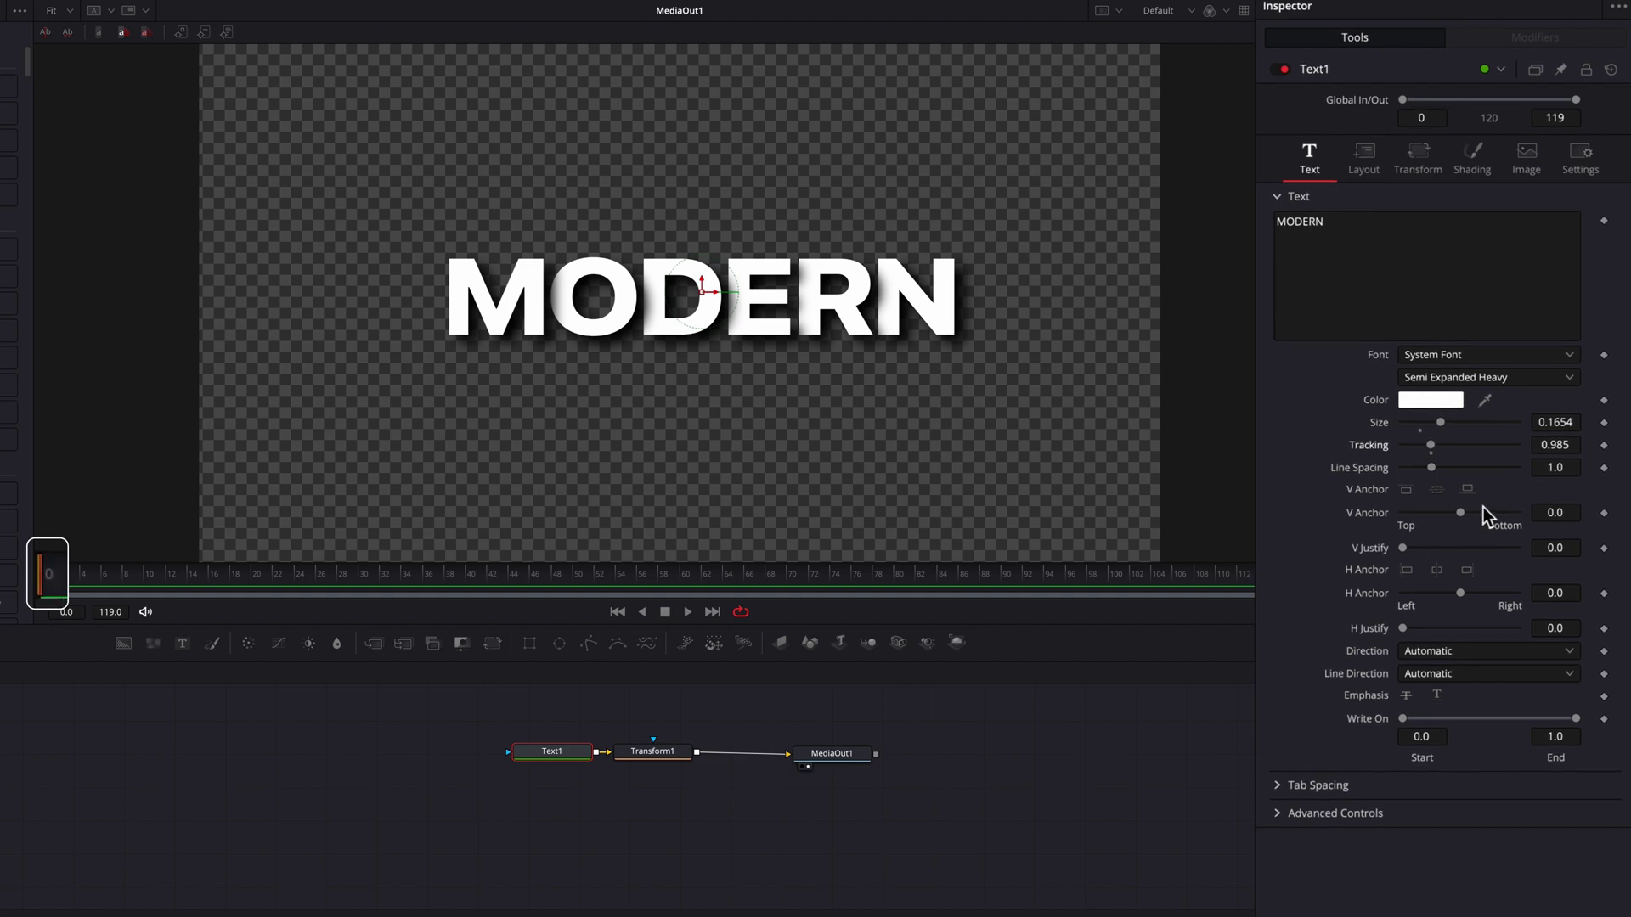
Keyframe Tracking at 0.494 on frame 0 and 0.954 on frame 38
click(1604, 445)
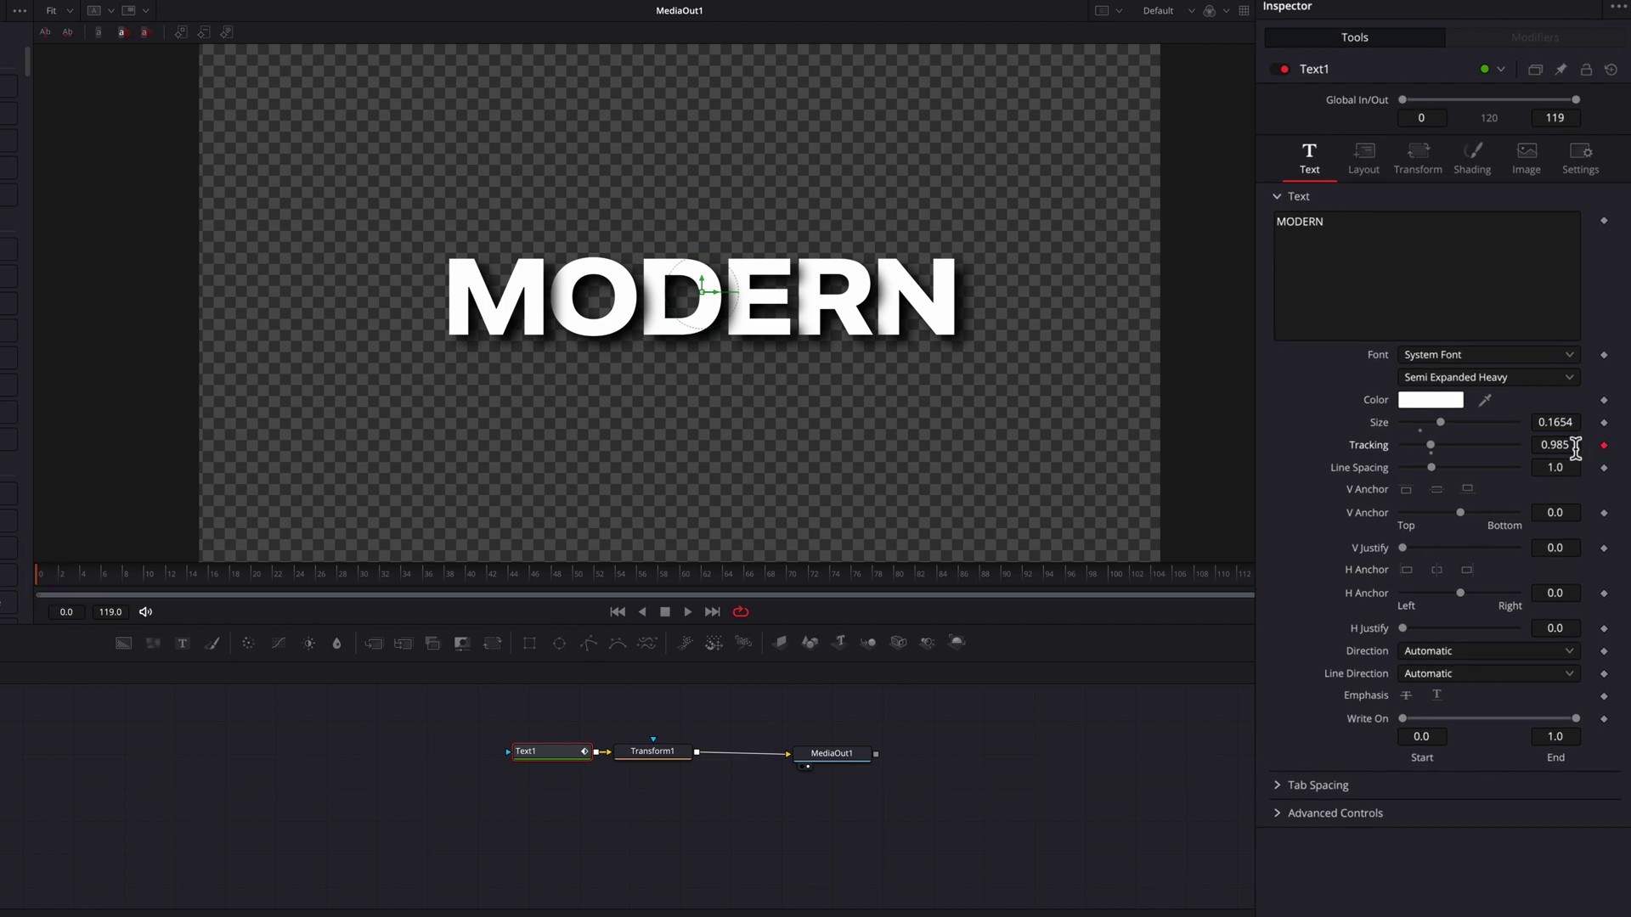
drag(1564, 445, 1472, 445)
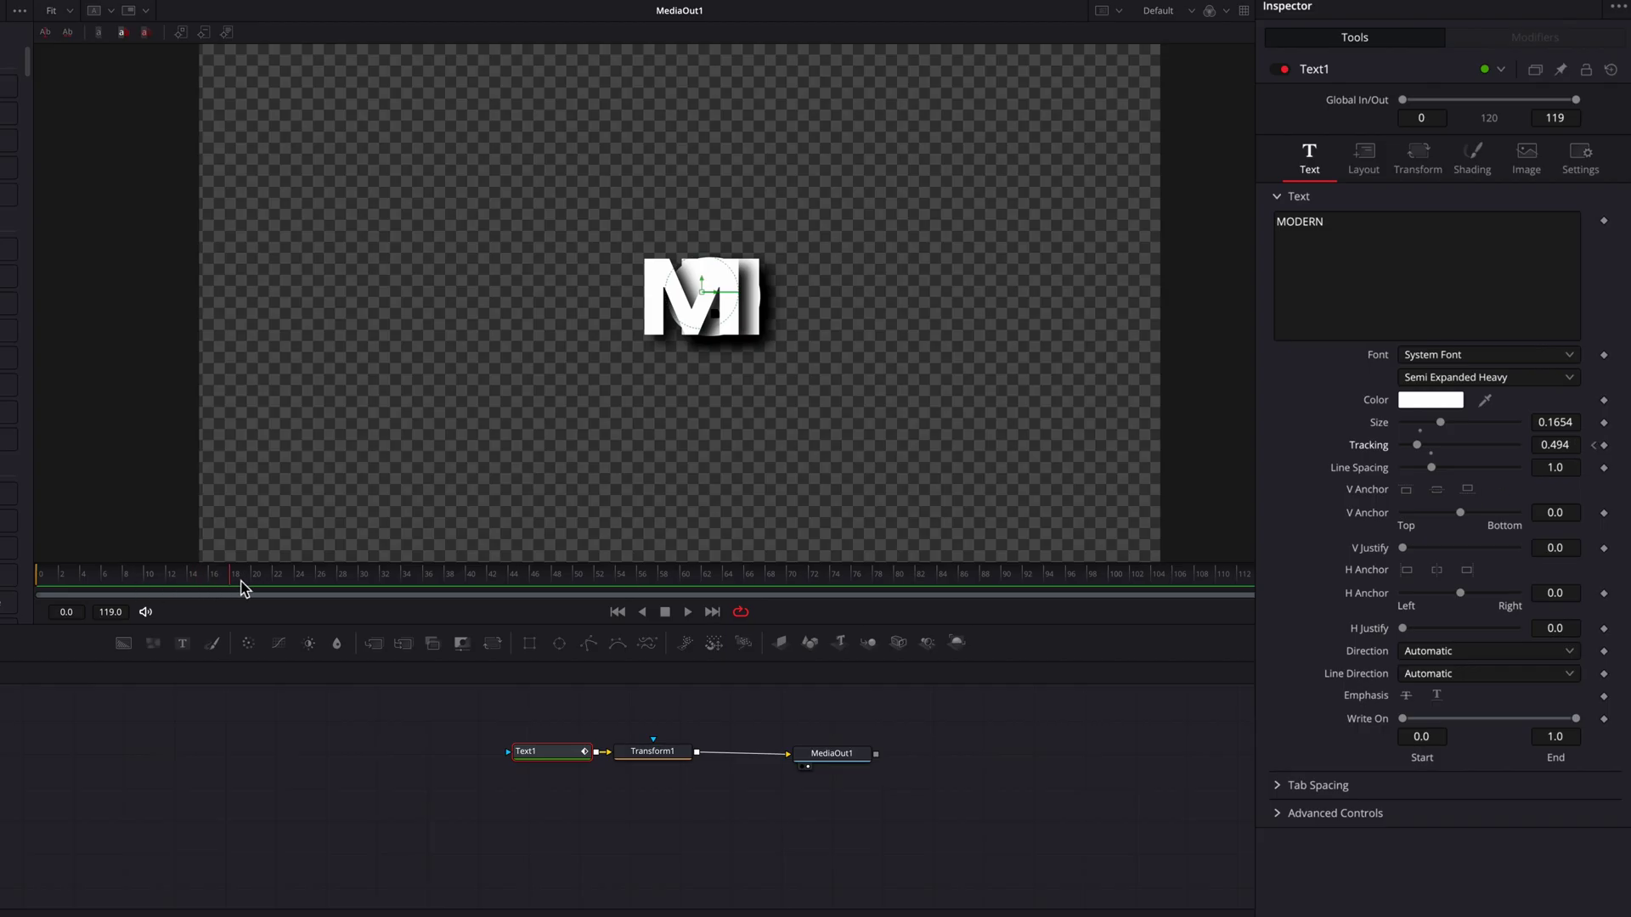
click(458, 590)
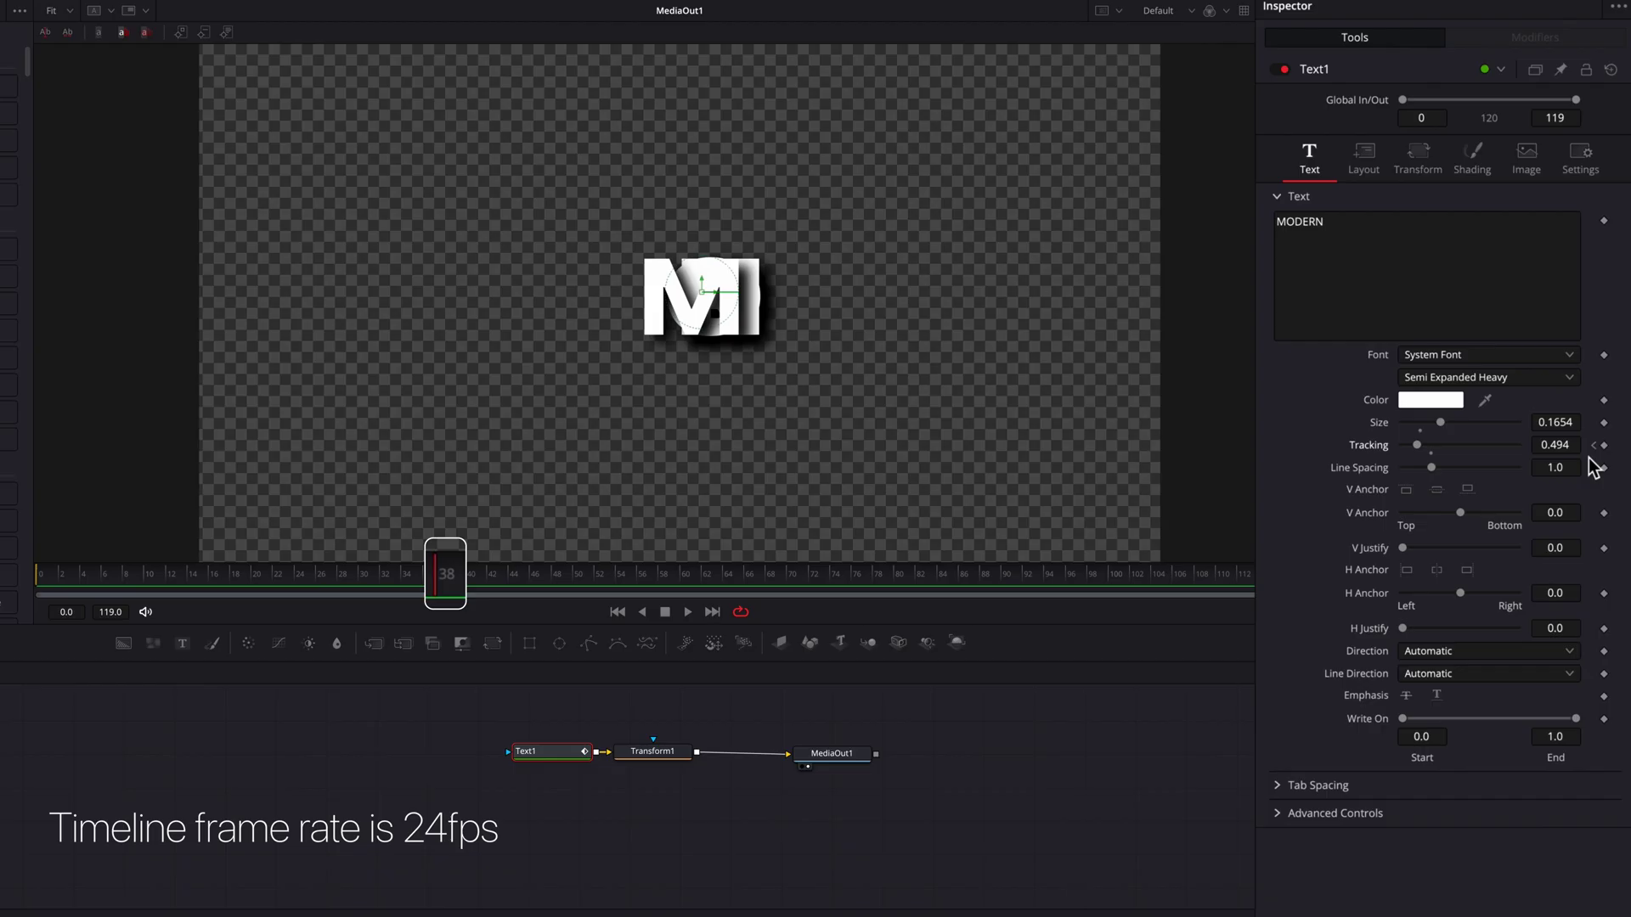
drag(1552, 446, 1628, 445)
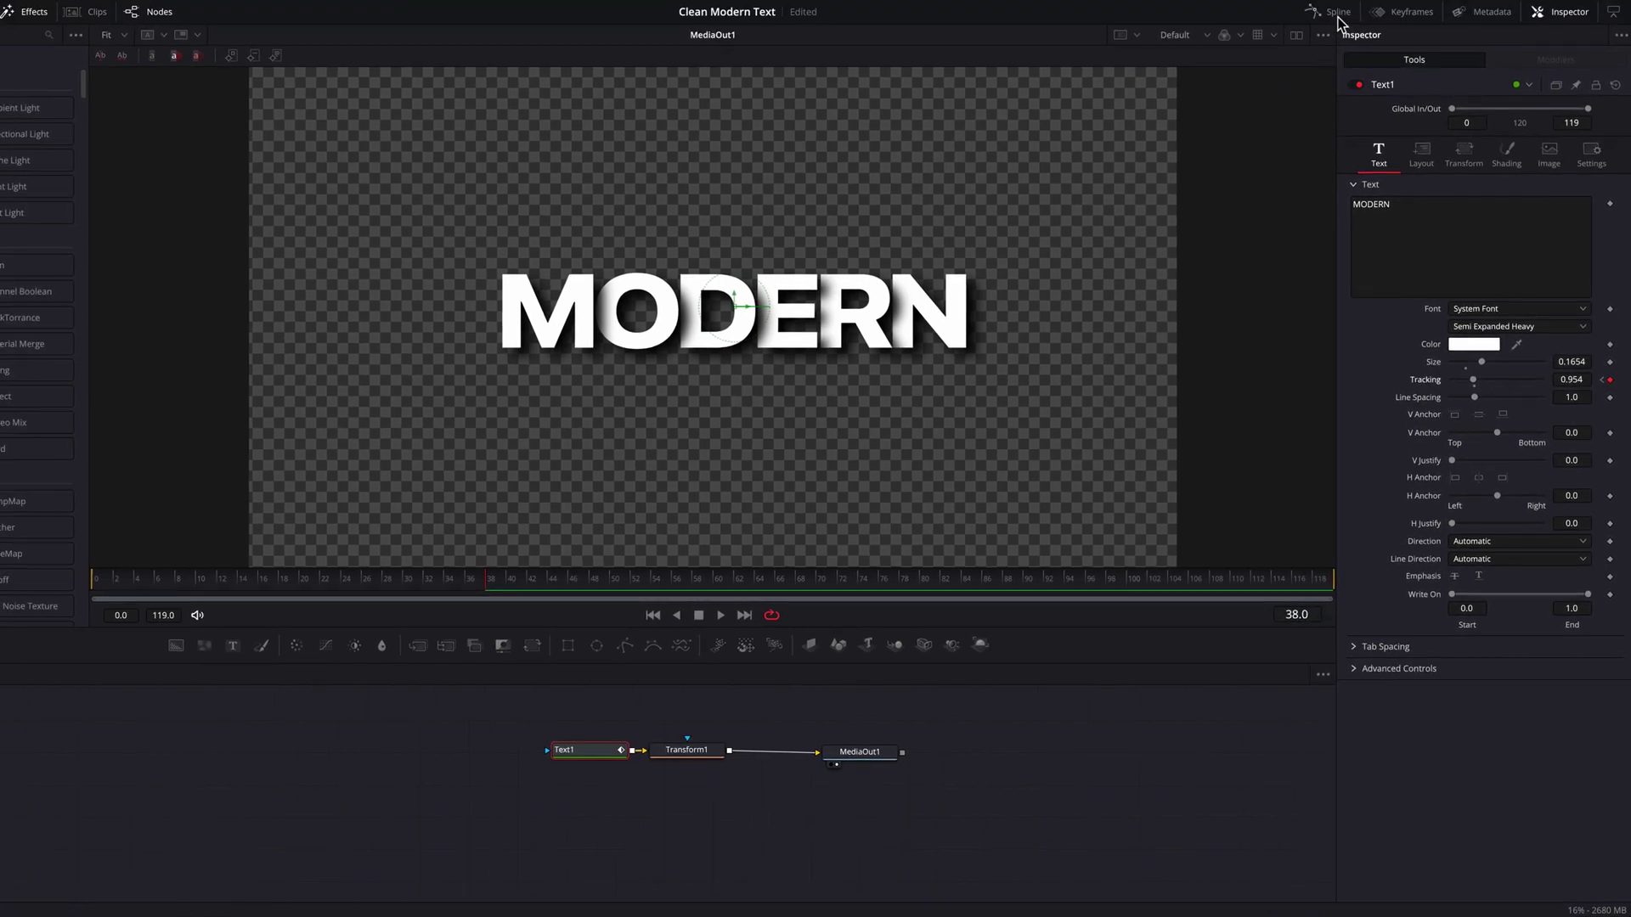
Smooth both Character Spacing keyframes and steepen the curve's start so spacing eases out, then preview
click(1330, 12)
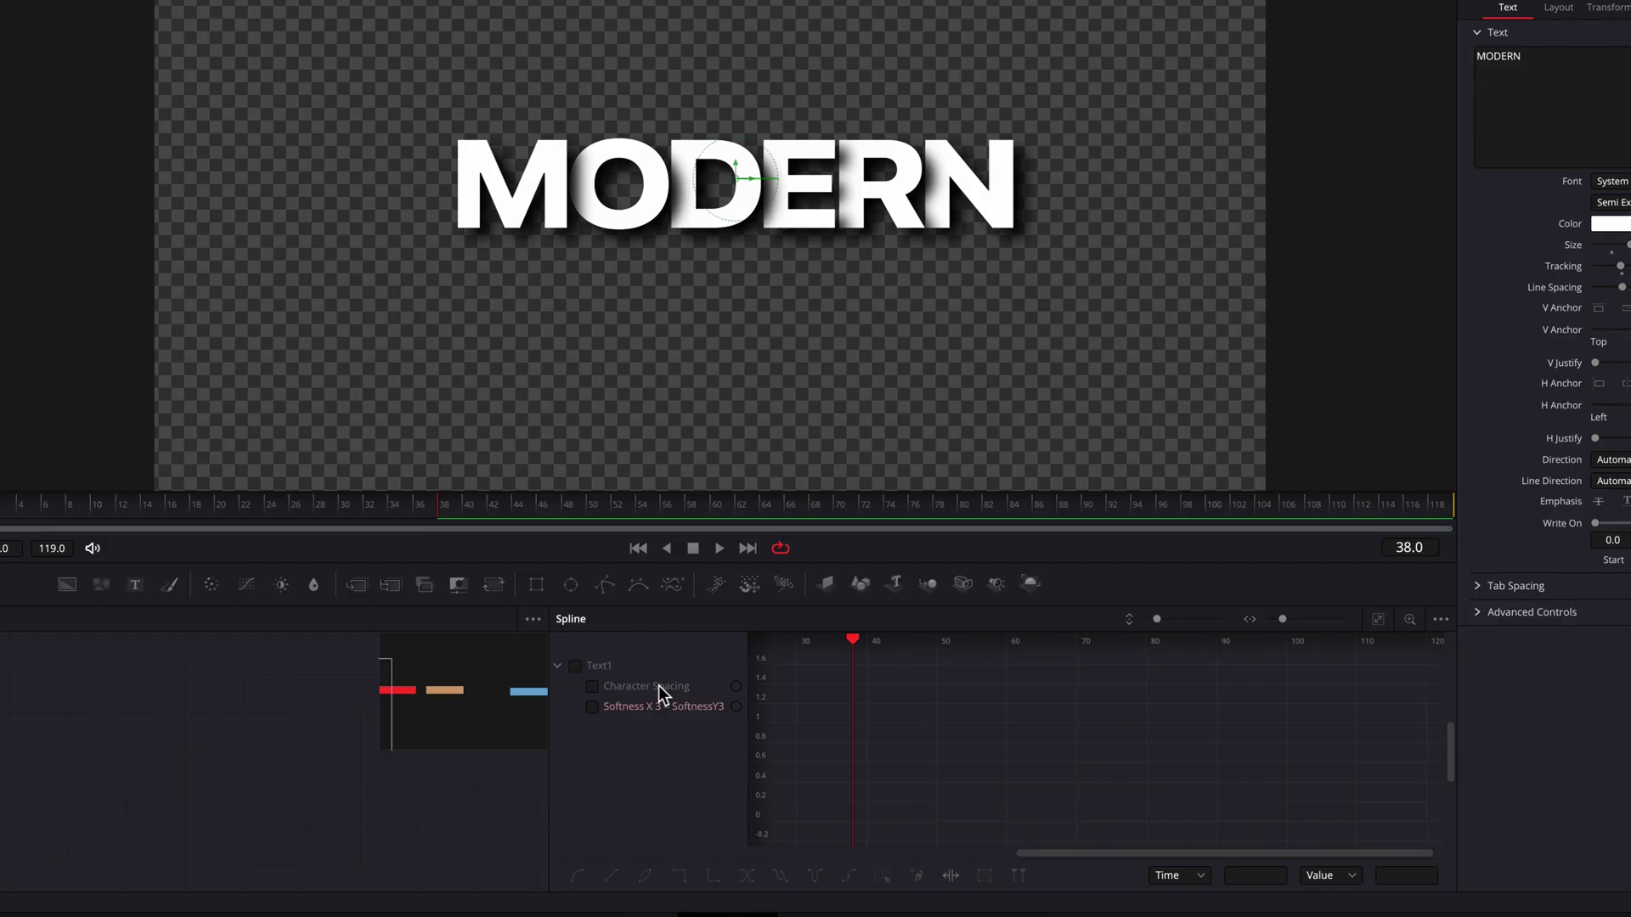
click(659, 686)
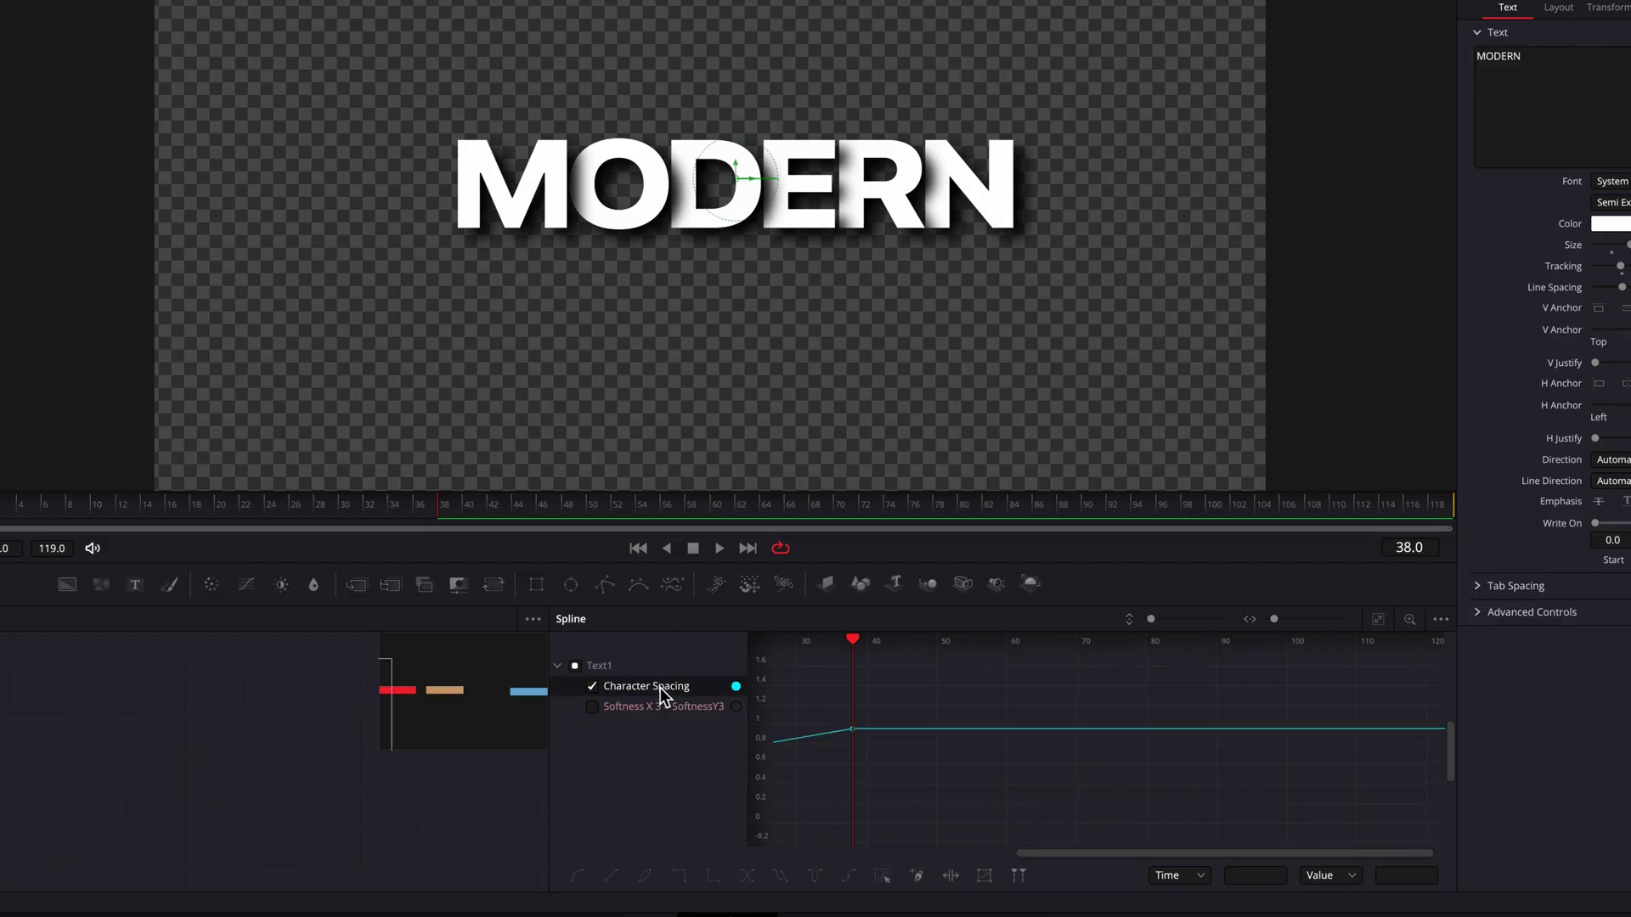
click(1377, 624)
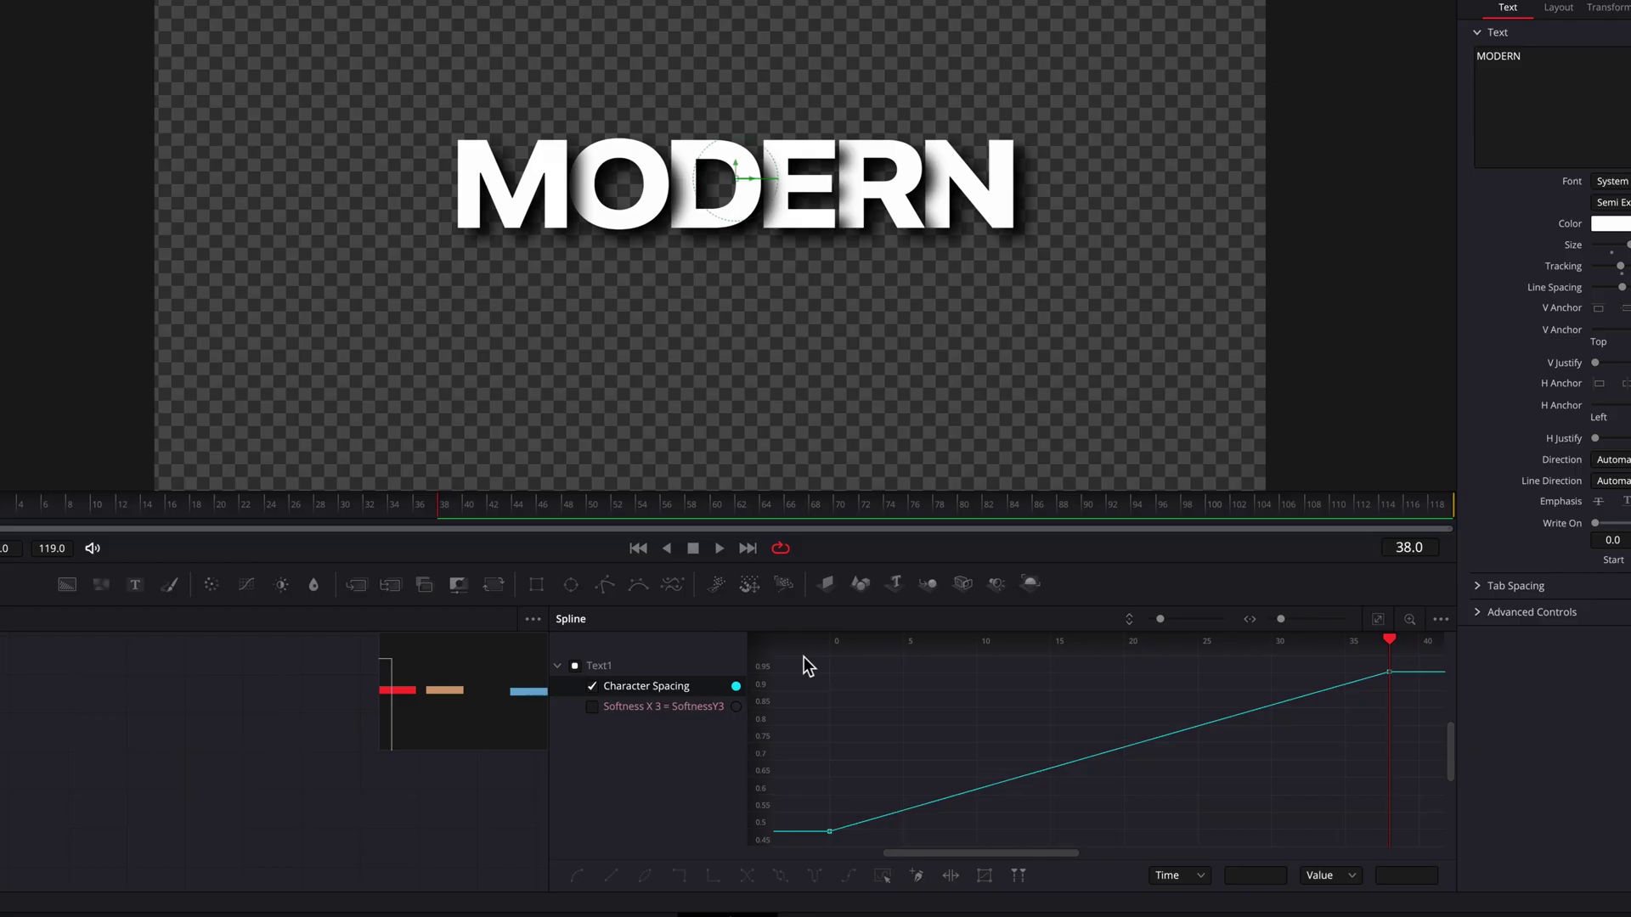
drag(804, 656, 1458, 843)
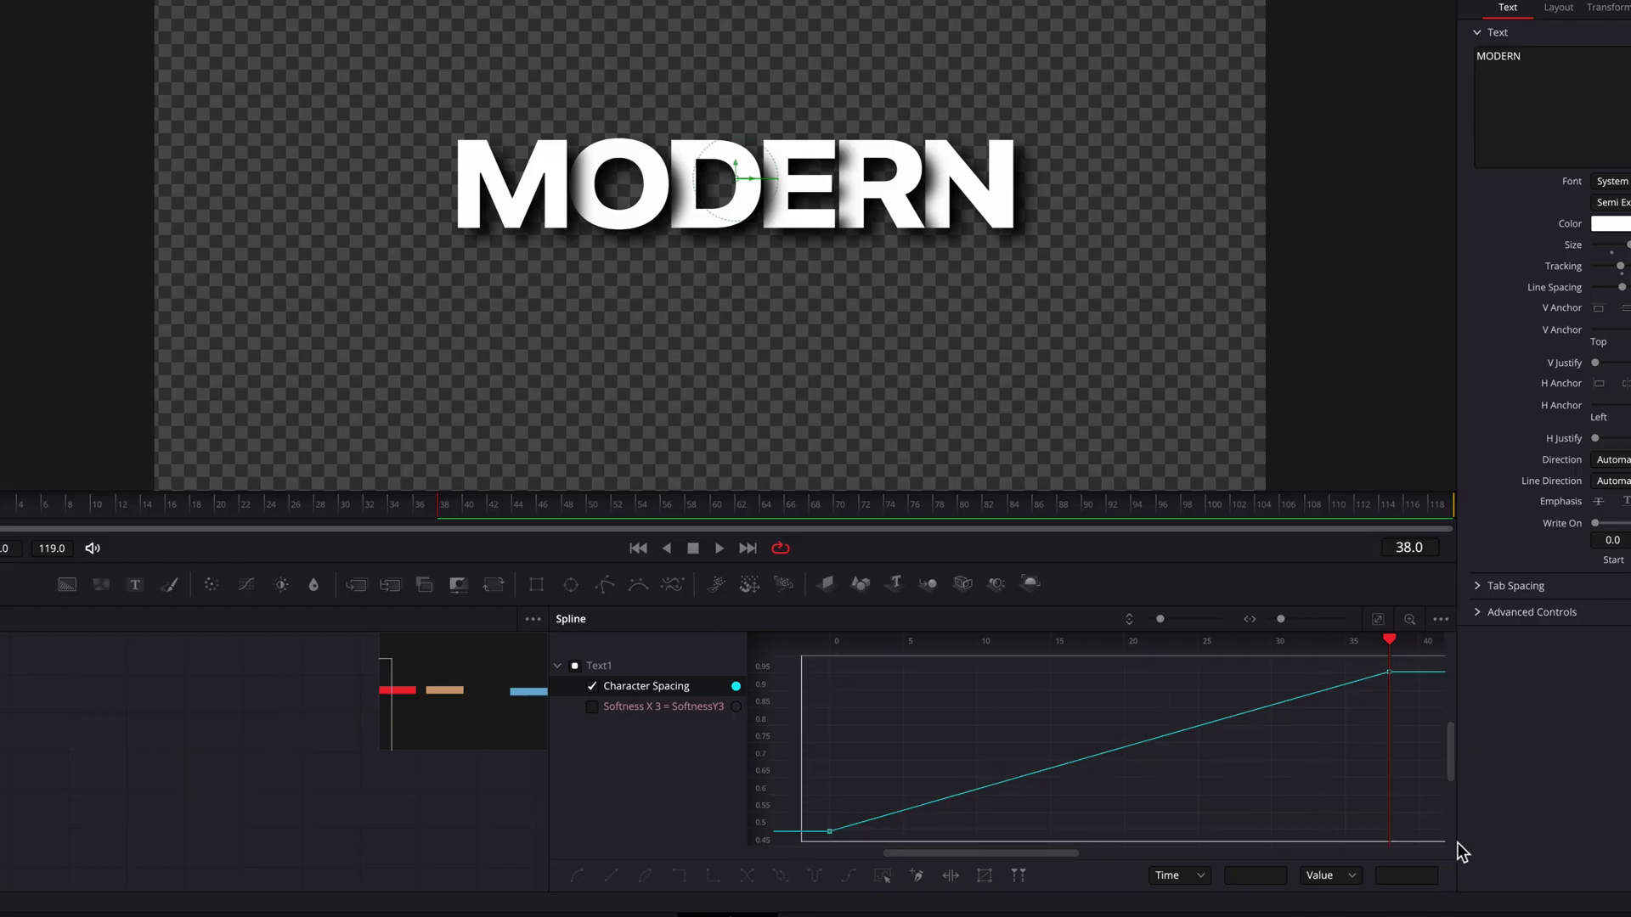
key(s)
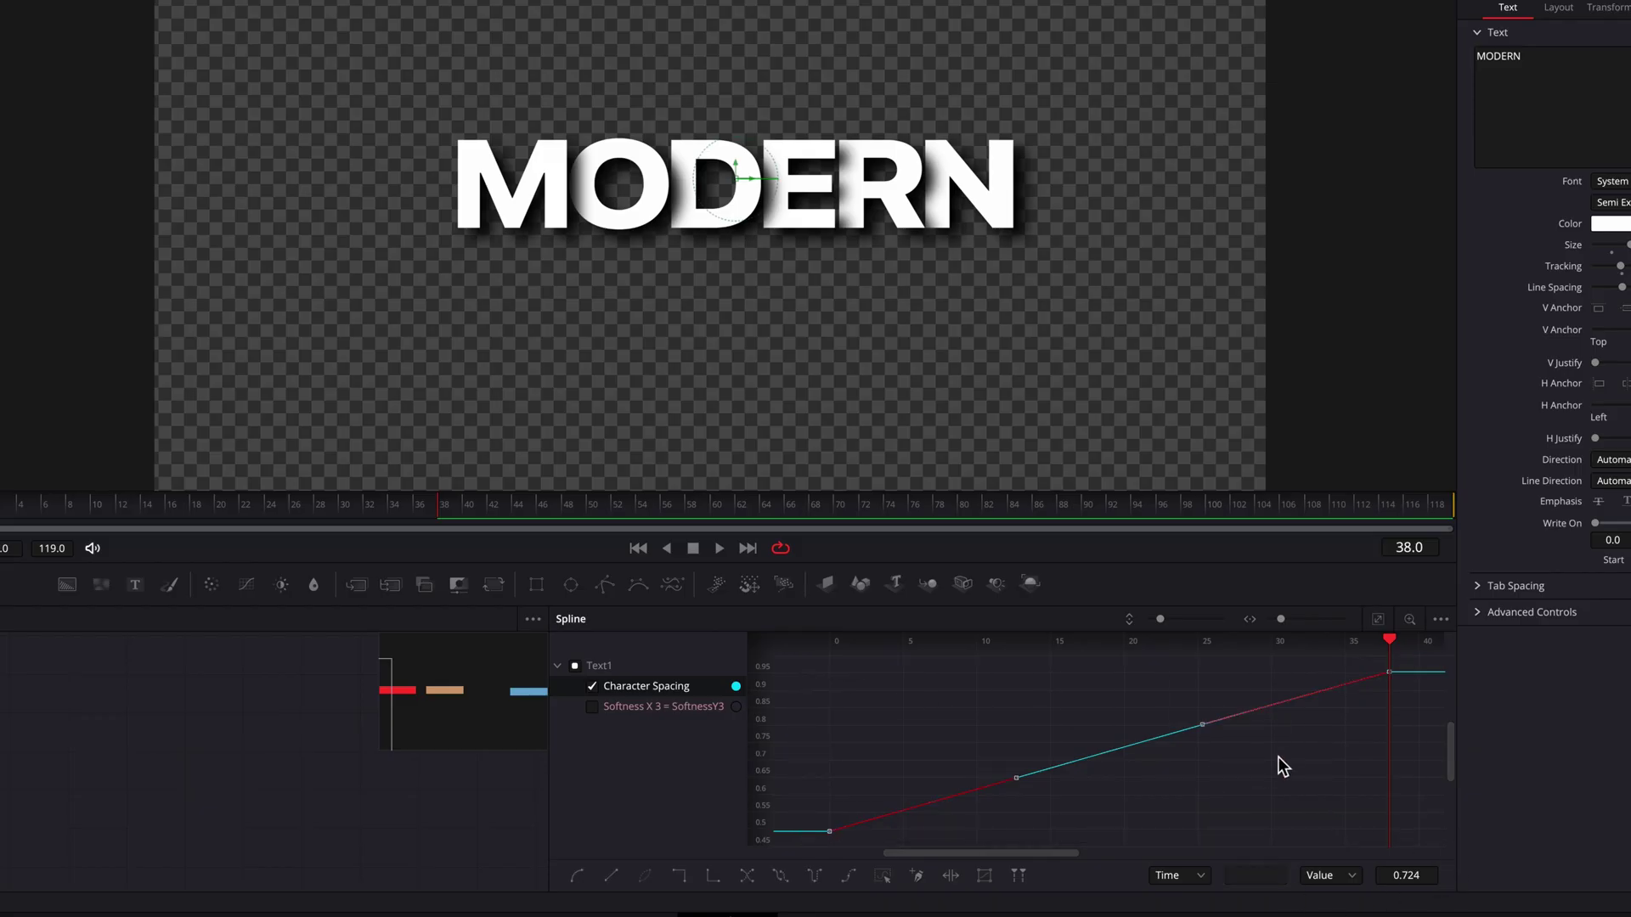
key(s)
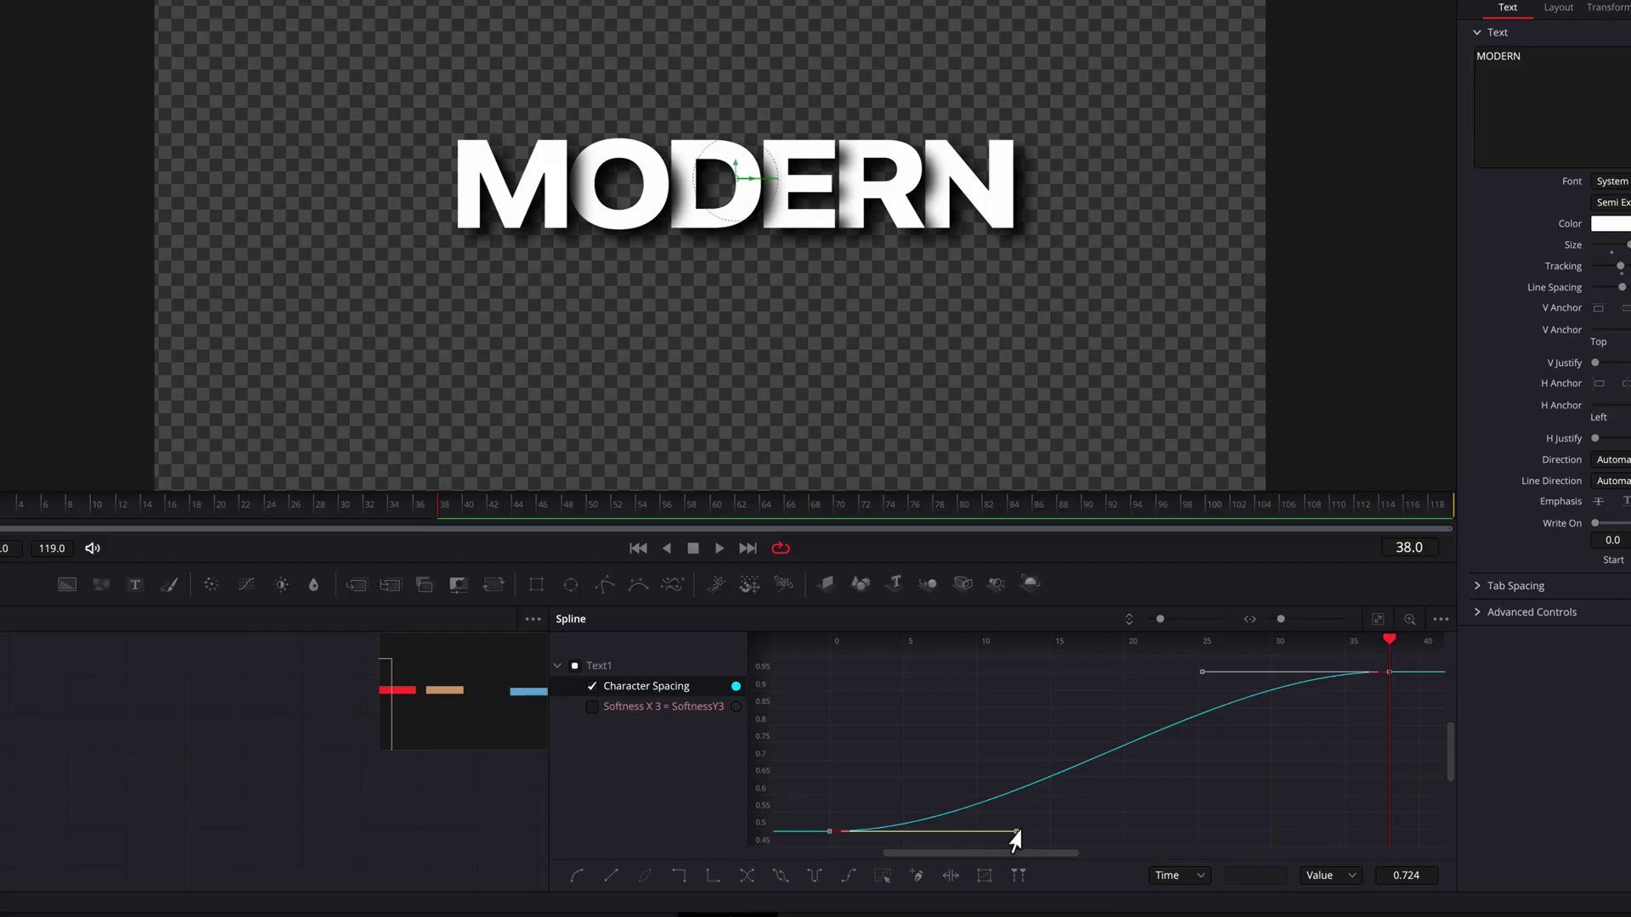
drag(1011, 838, 937, 716)
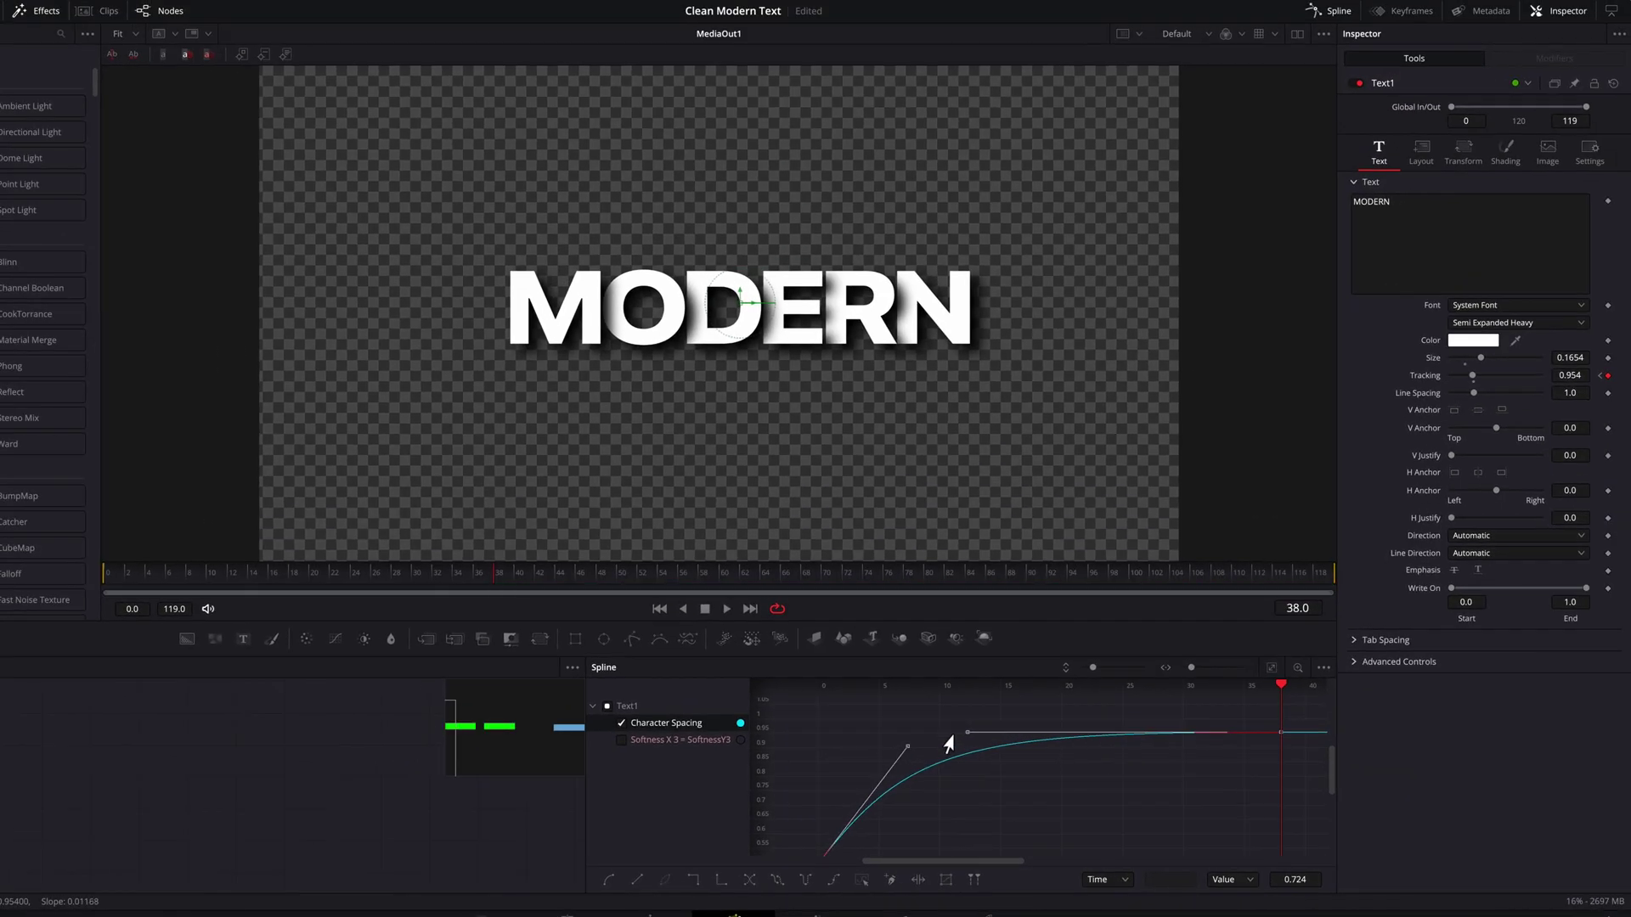
drag(499, 567, 107, 574)
key(space)
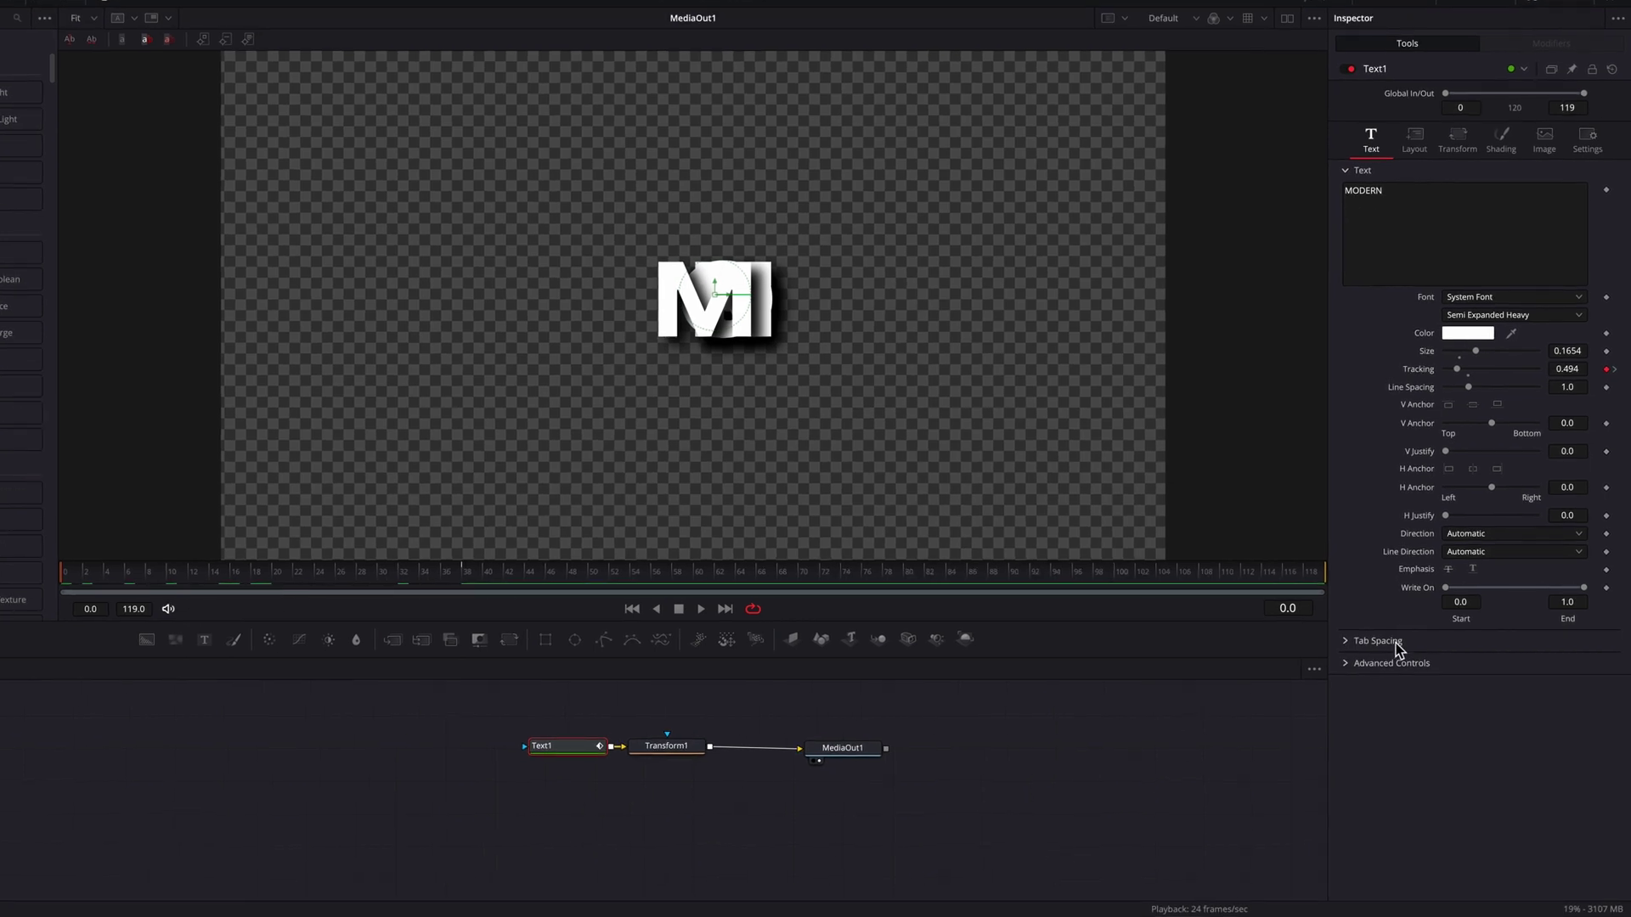
Keyframe Write On End at 0.0 on frame 0 and 1.0 on frame 38
click(1607, 588)
drag(1584, 588, 1445, 590)
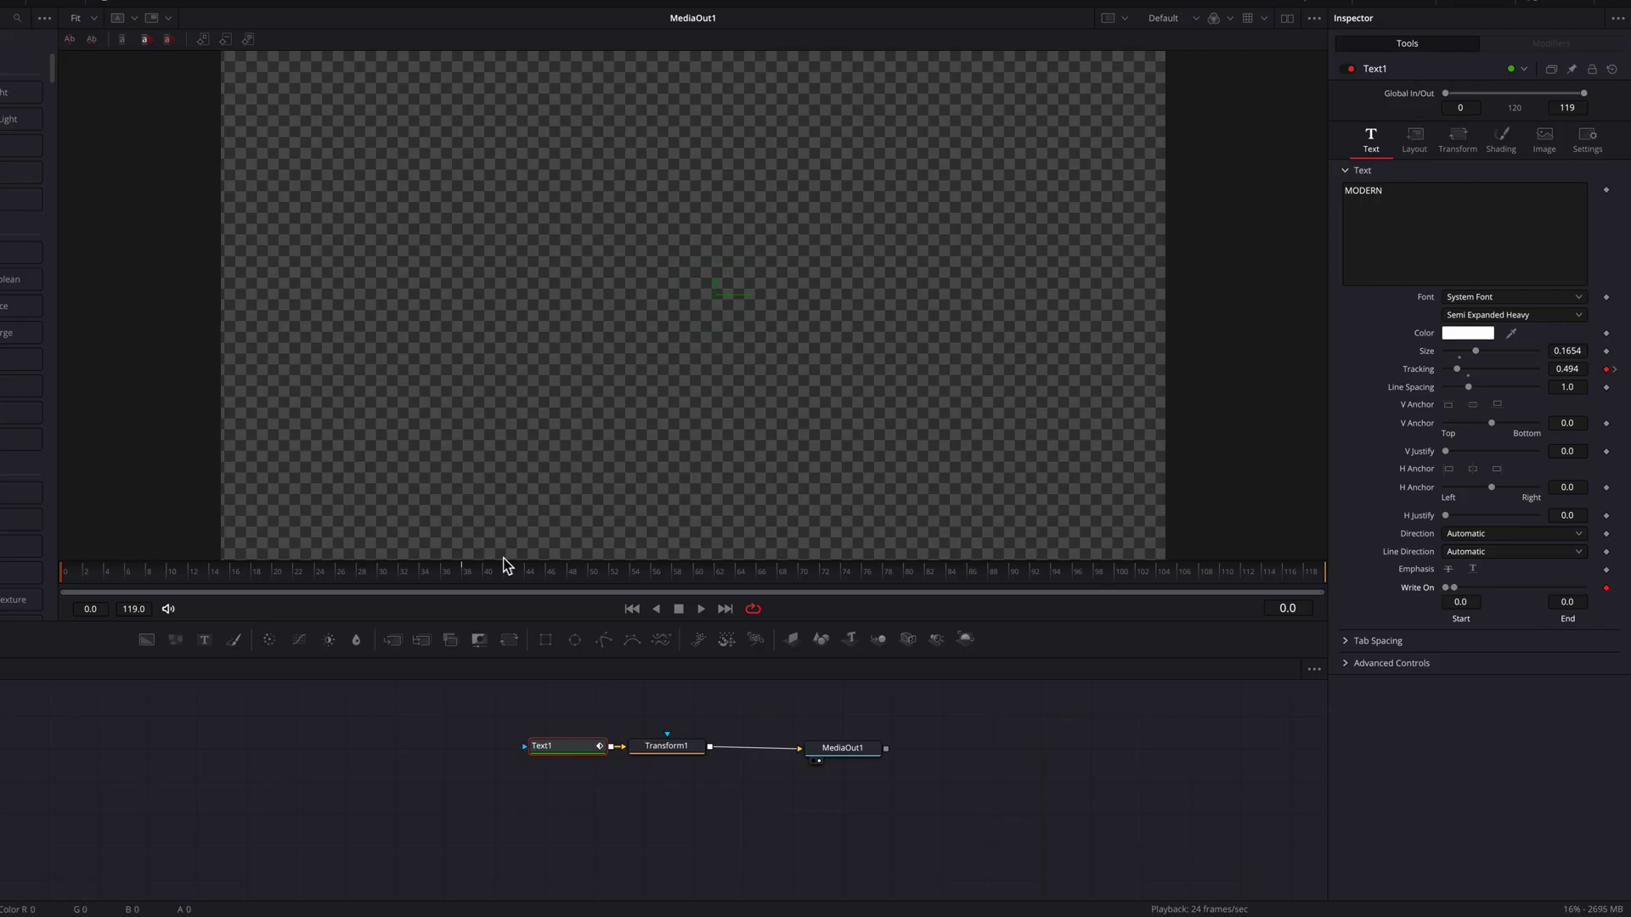
click(464, 578)
drag(1456, 588, 1618, 594)
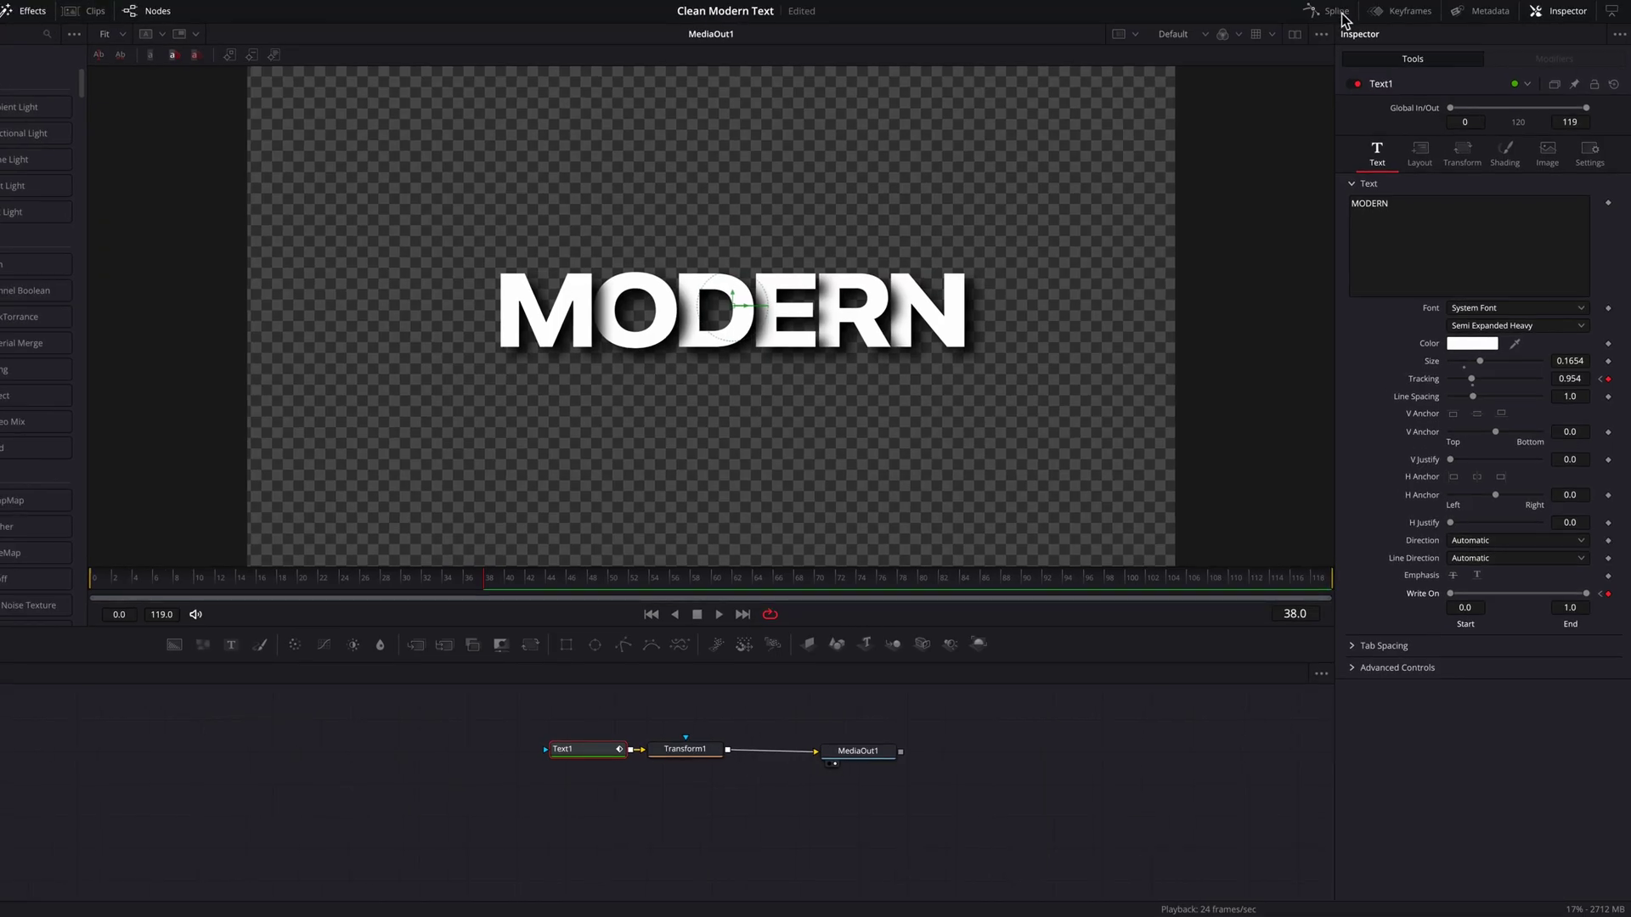
Show only the Write On End curve in the Spline editor and fit it to view
click(1340, 14)
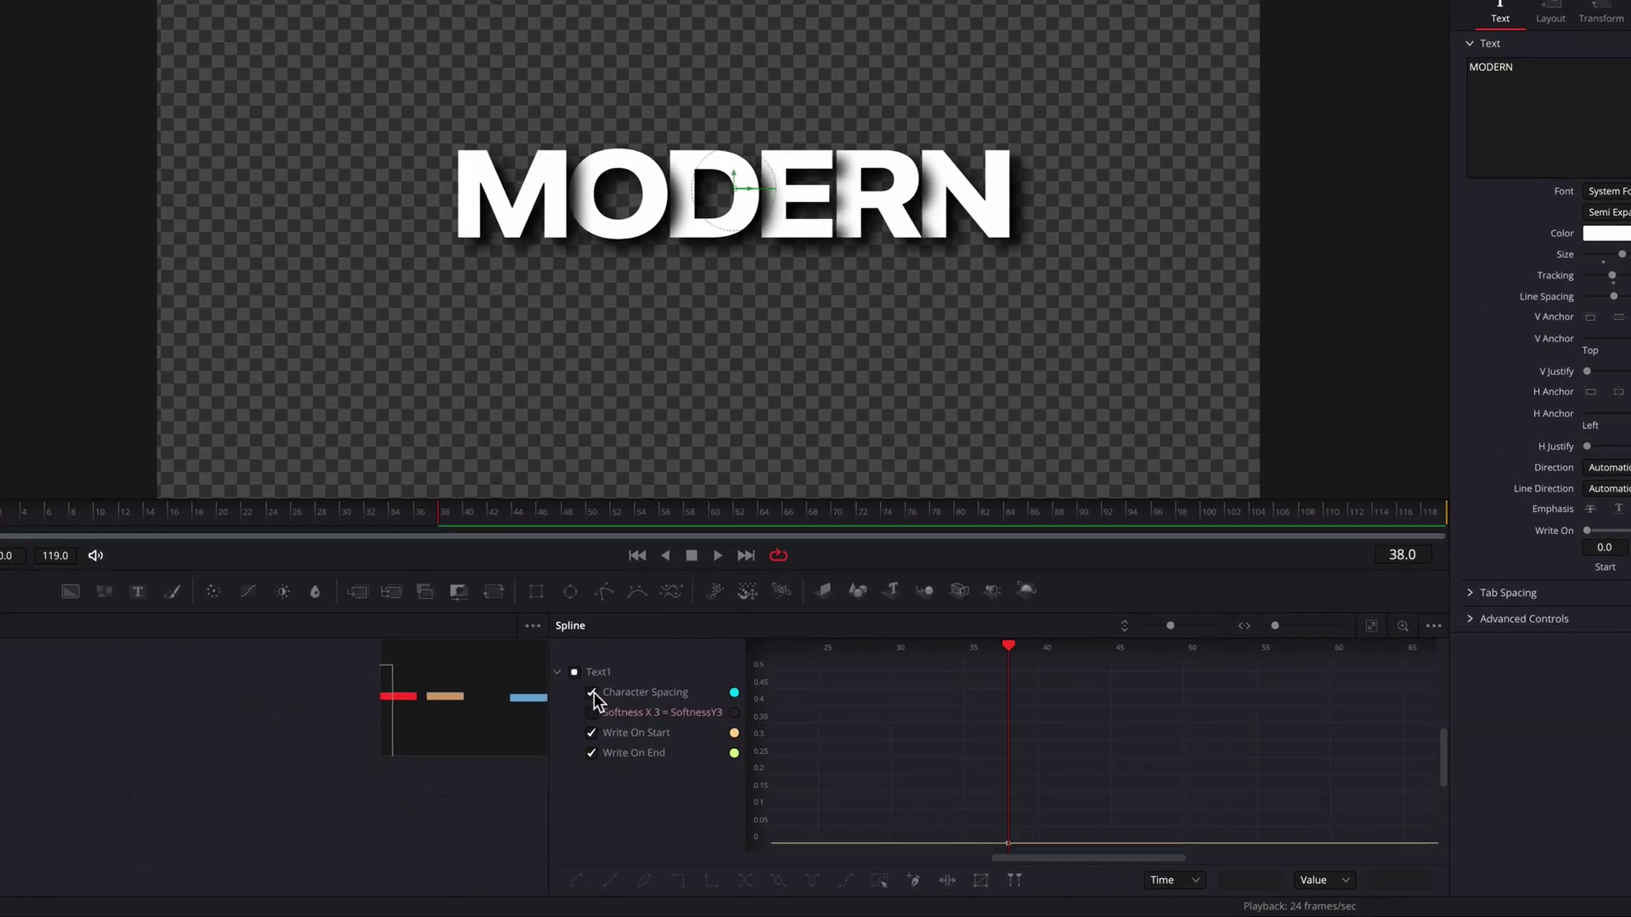
click(592, 692)
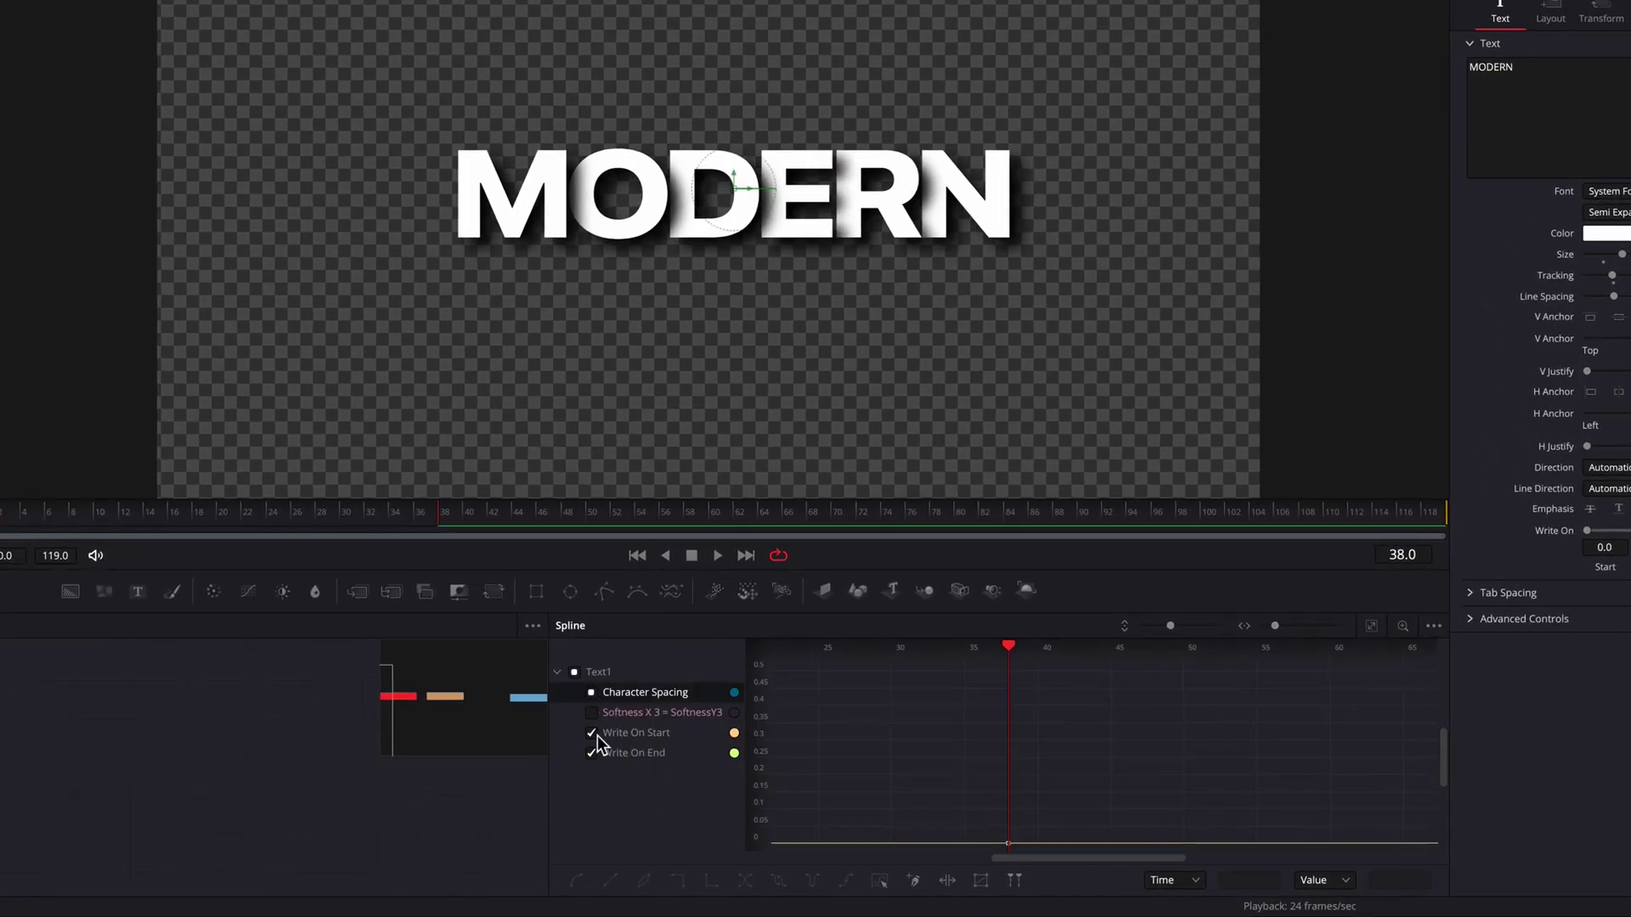
click(592, 733)
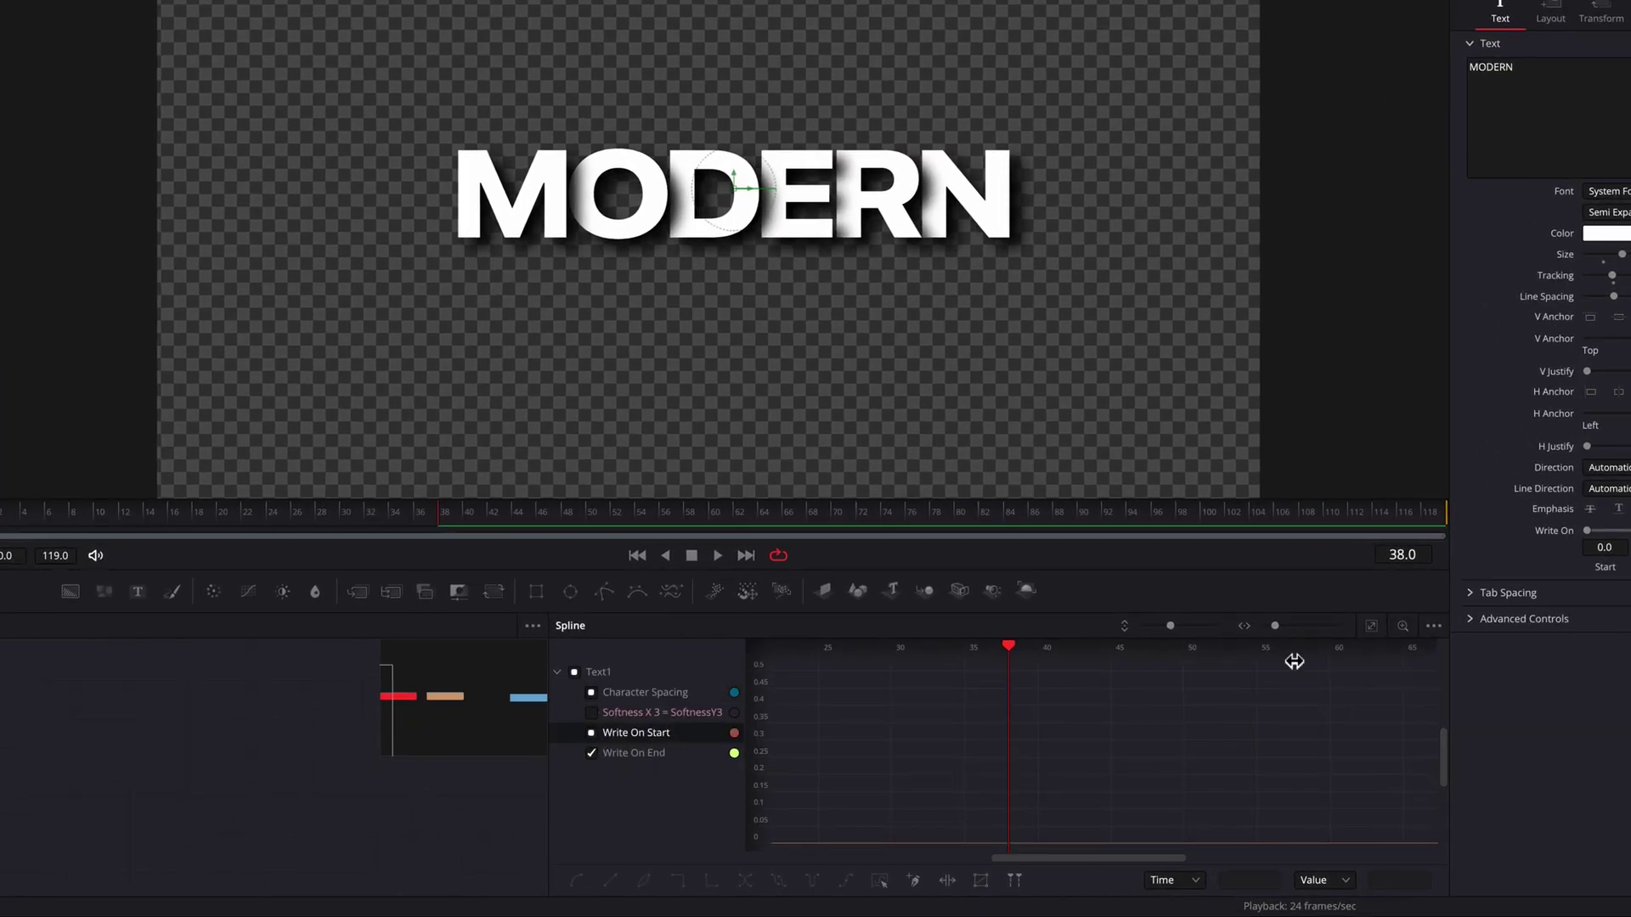
click(1372, 627)
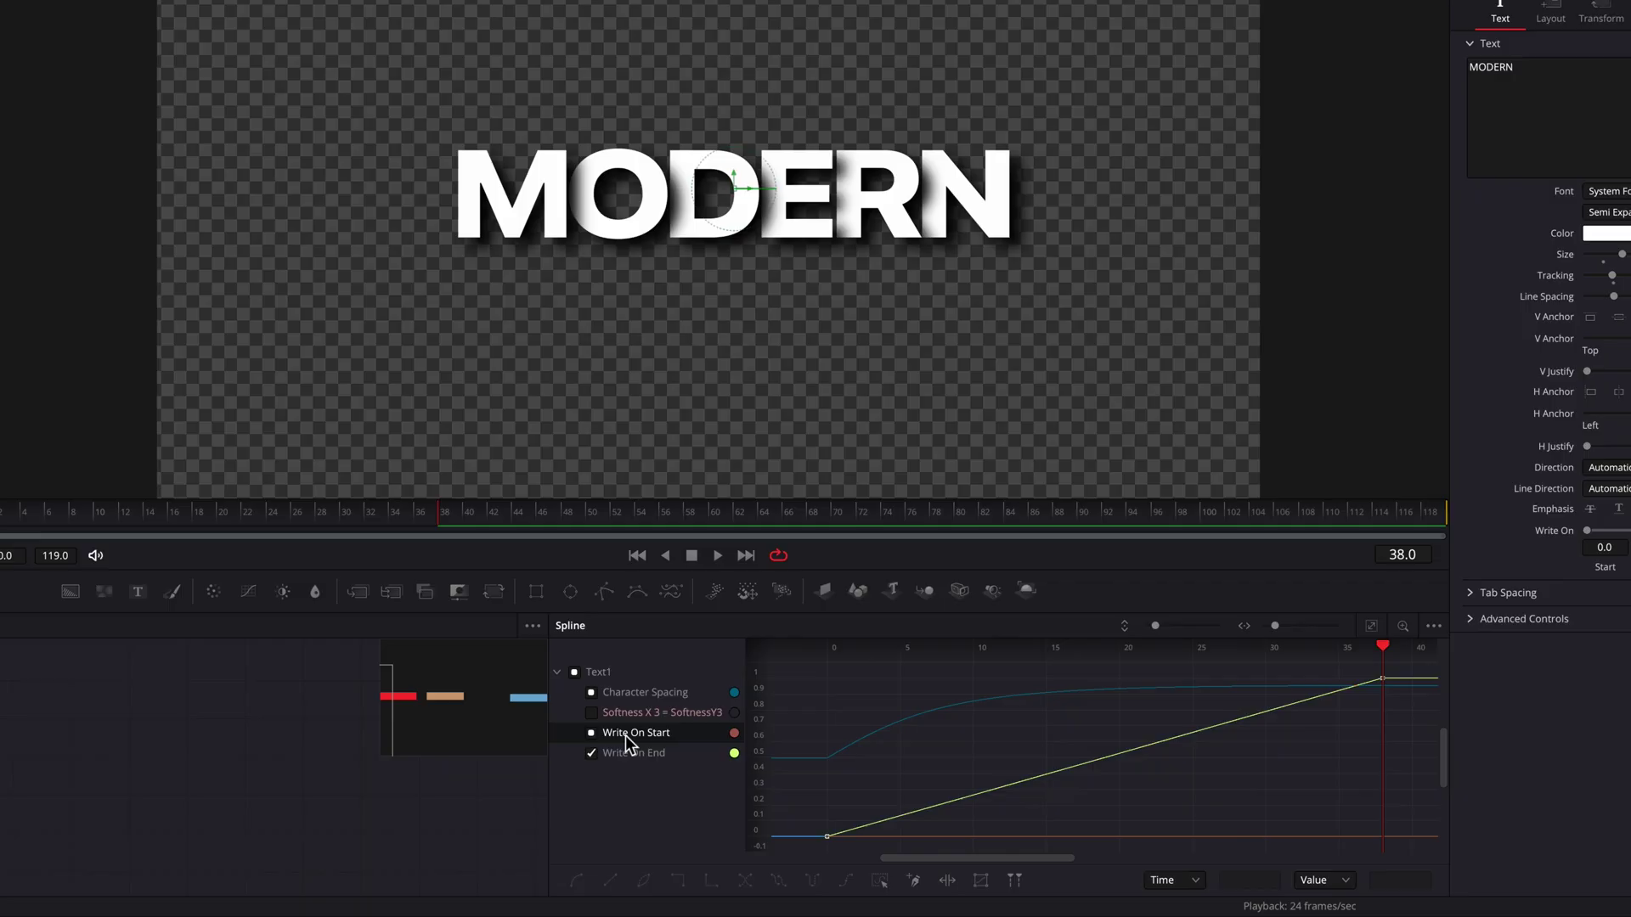
click(592, 732)
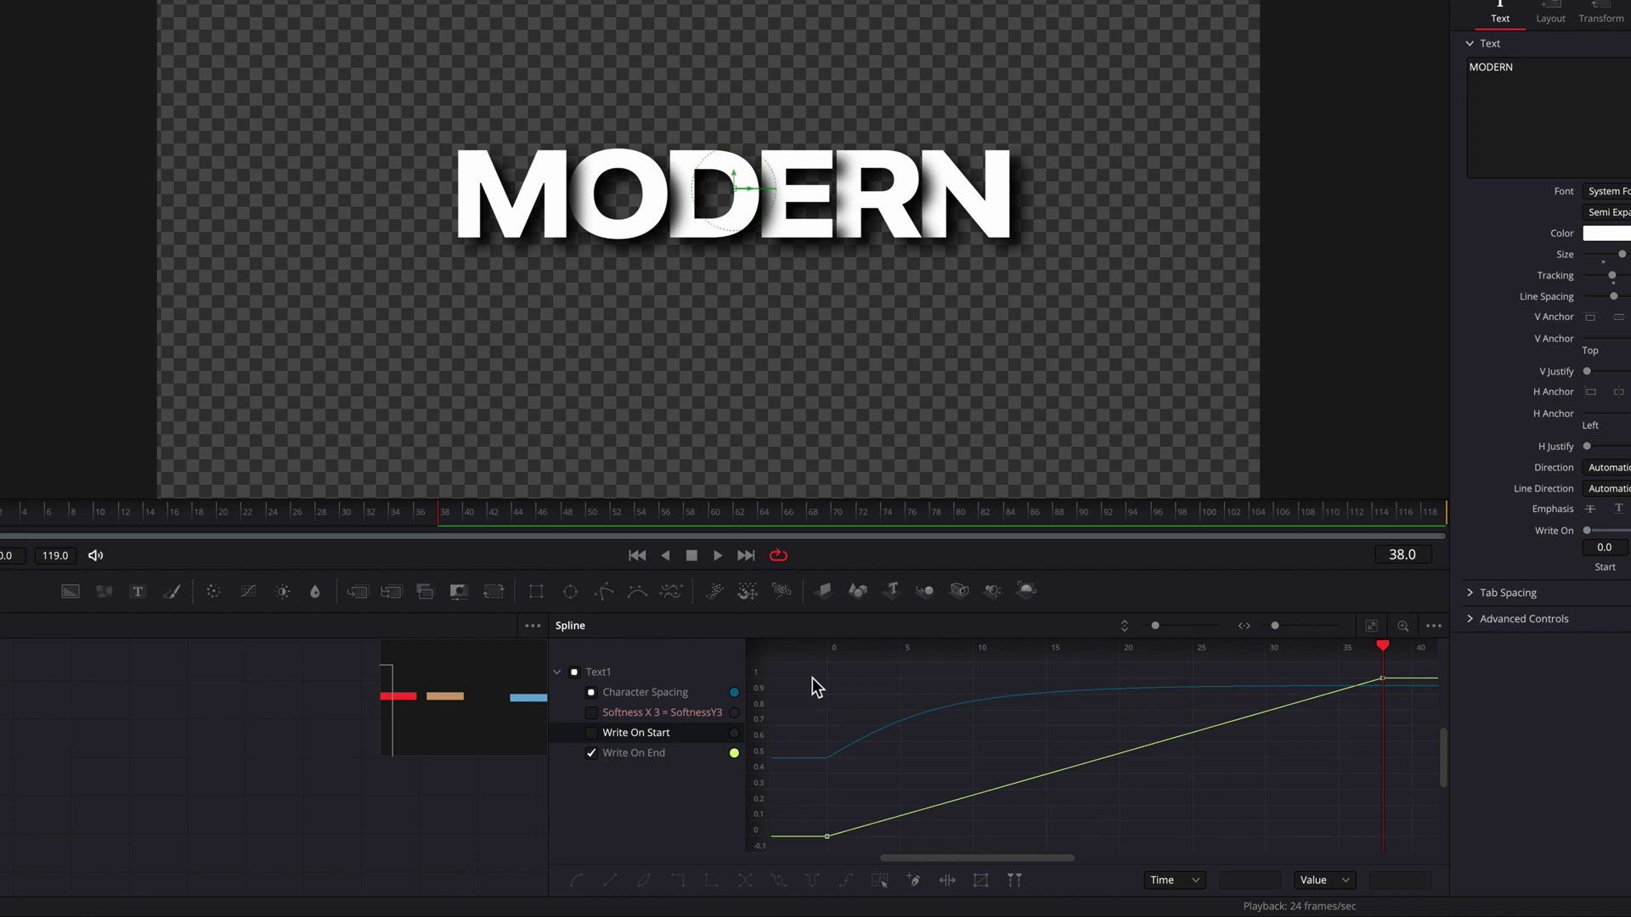
Smooth the Write On End keys, adjust both tangents to ease out, and preview from frame 0
drag(807, 667, 1405, 842)
key(s)
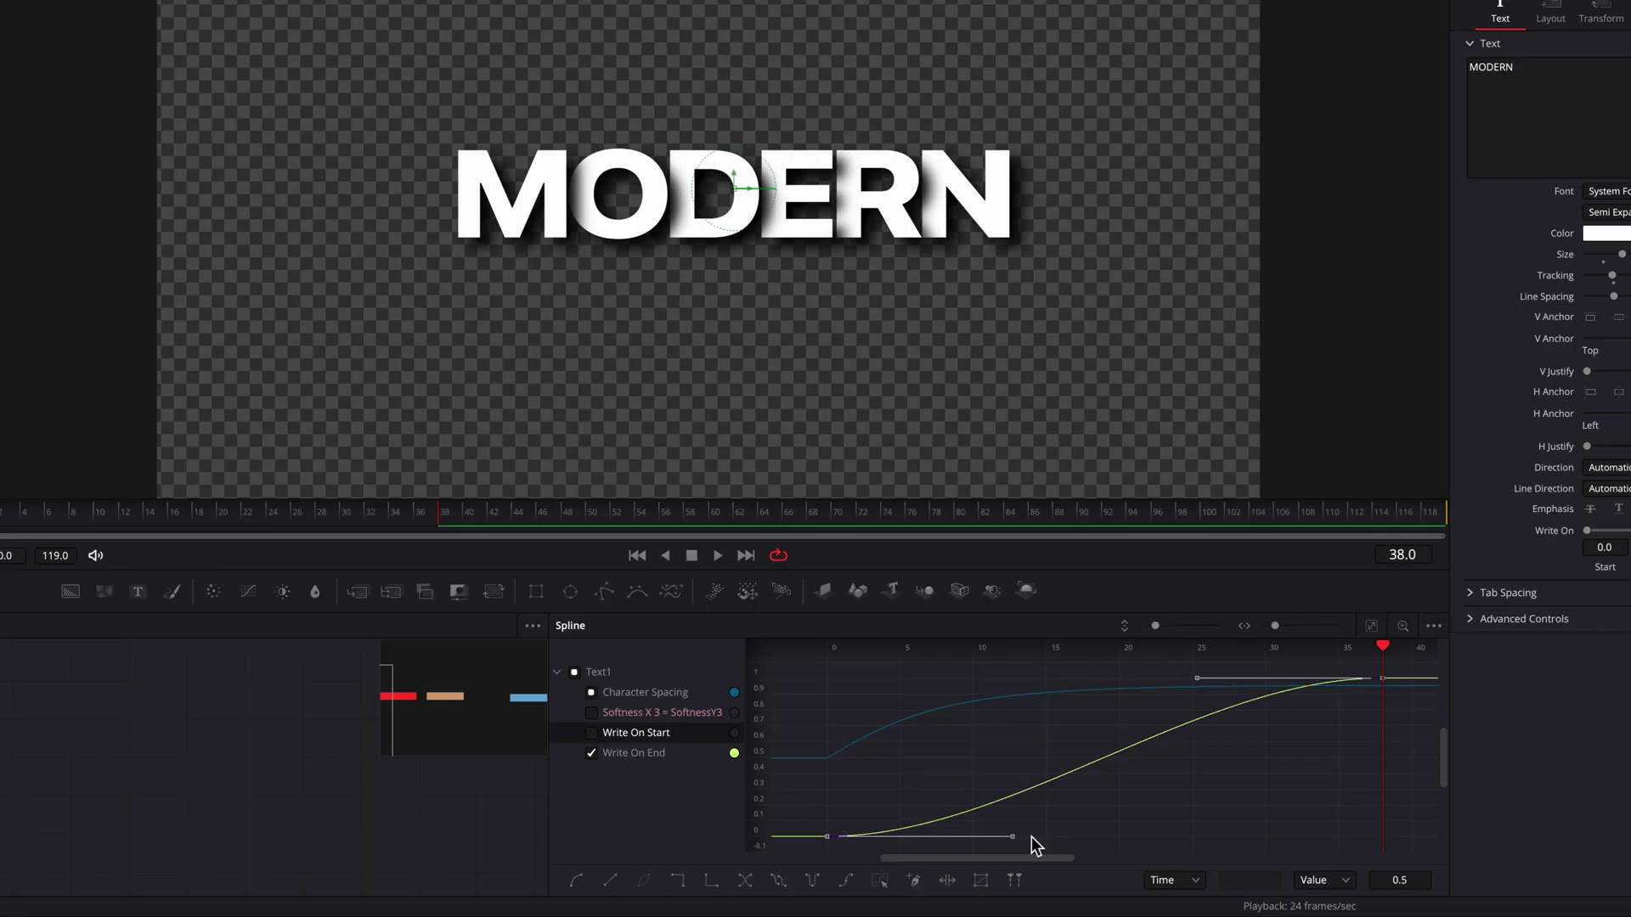
drag(1013, 841, 954, 712)
drag(1197, 678, 996, 680)
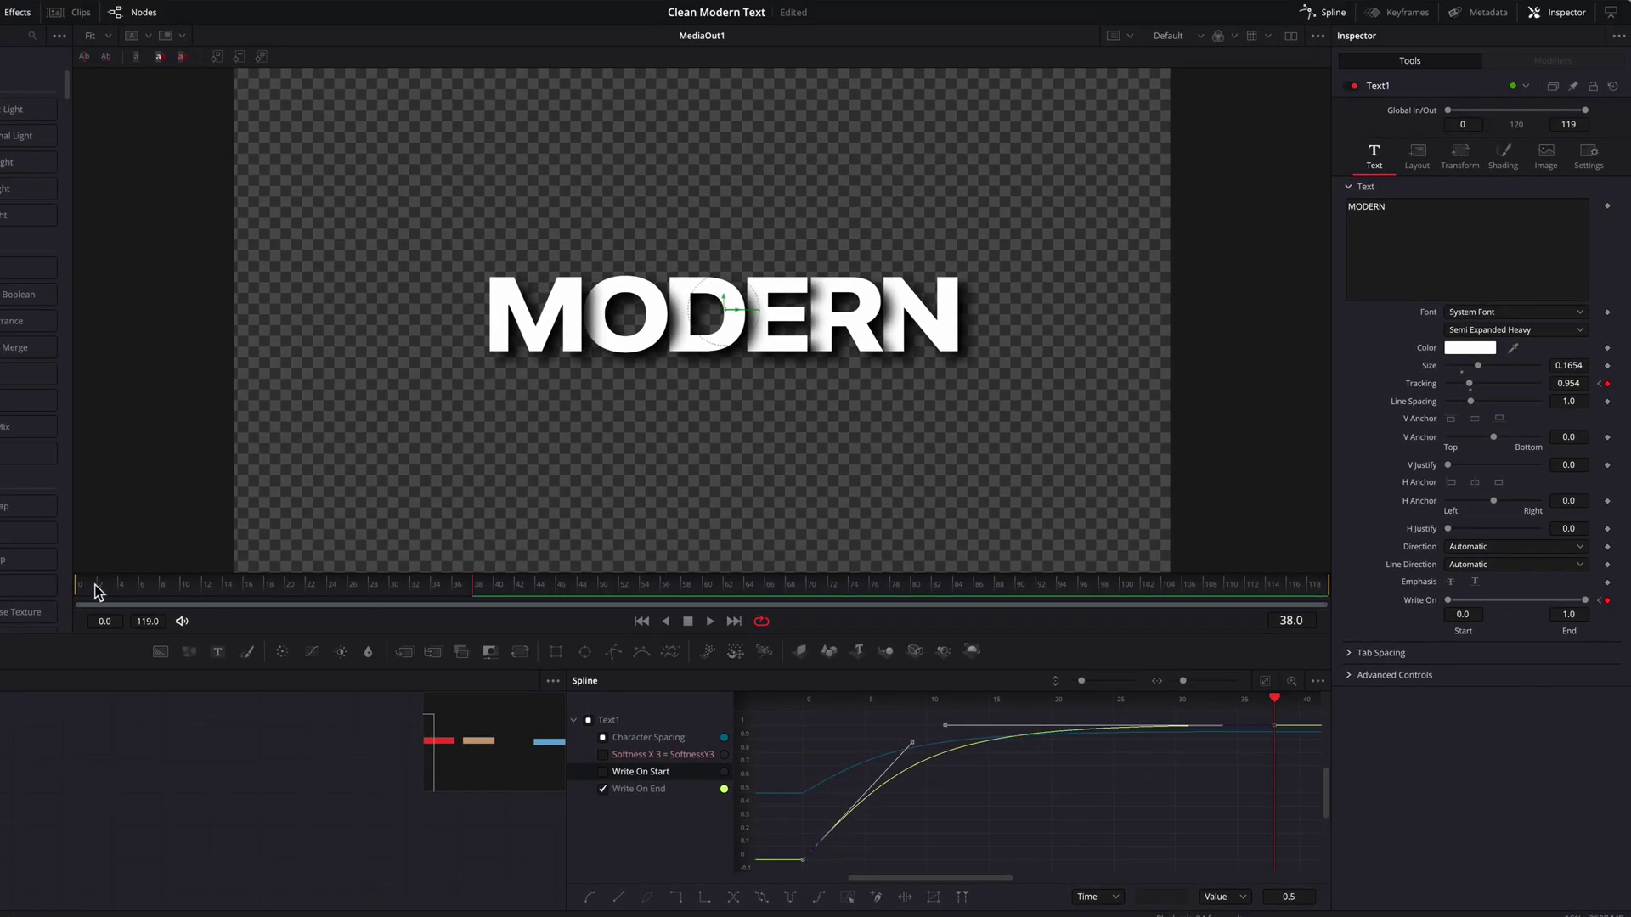
click(79, 591)
key(space)
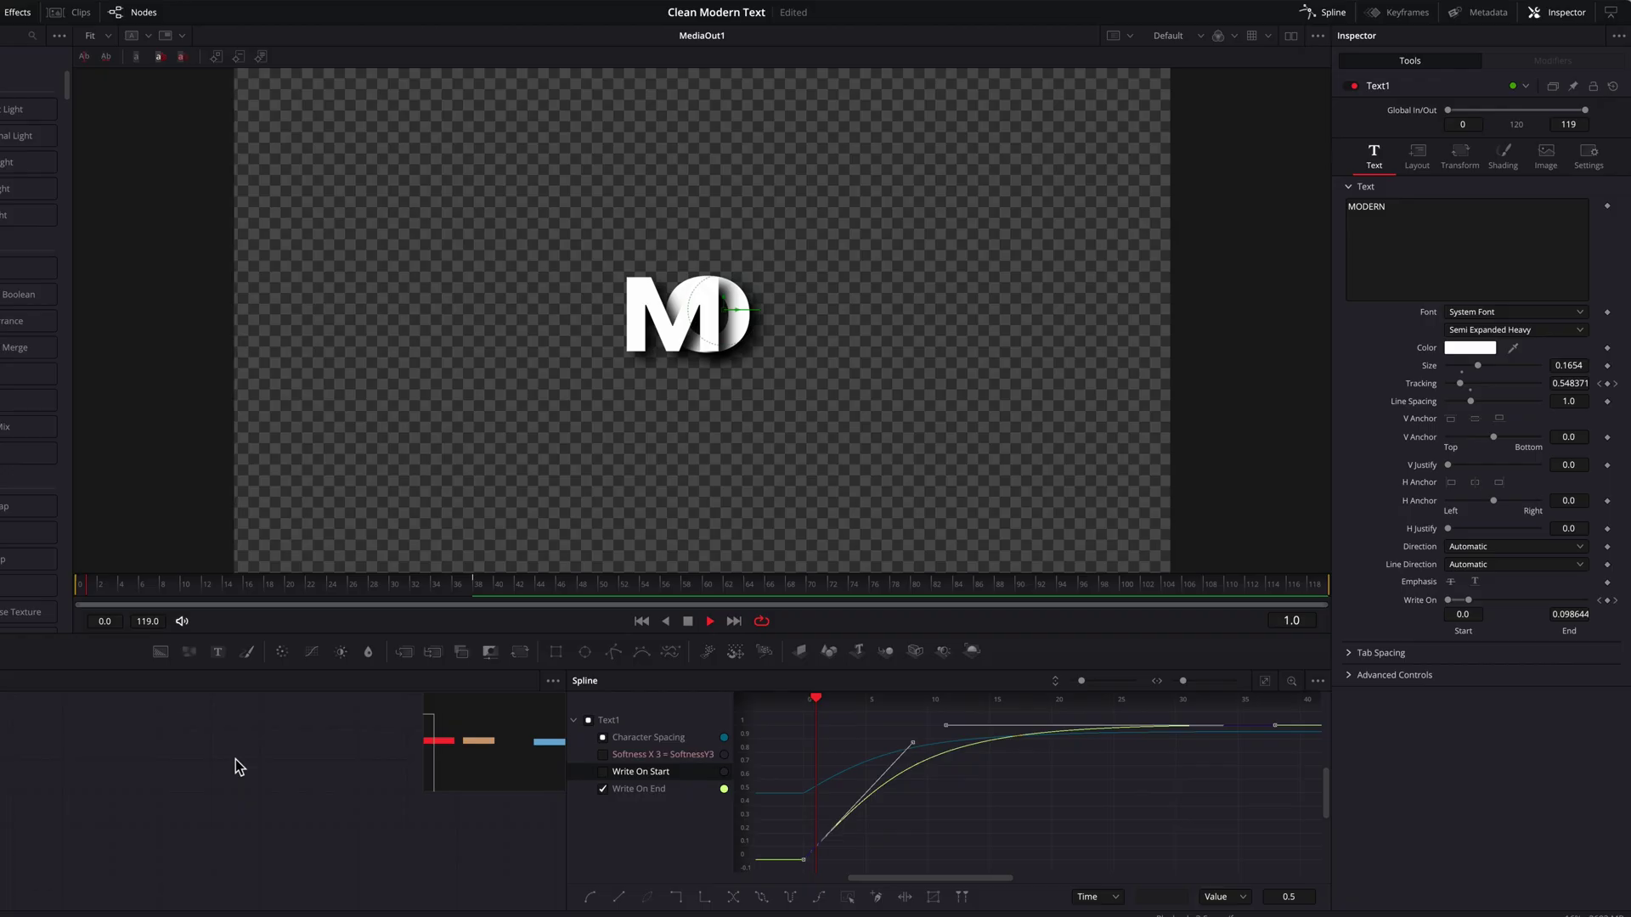
key(space)
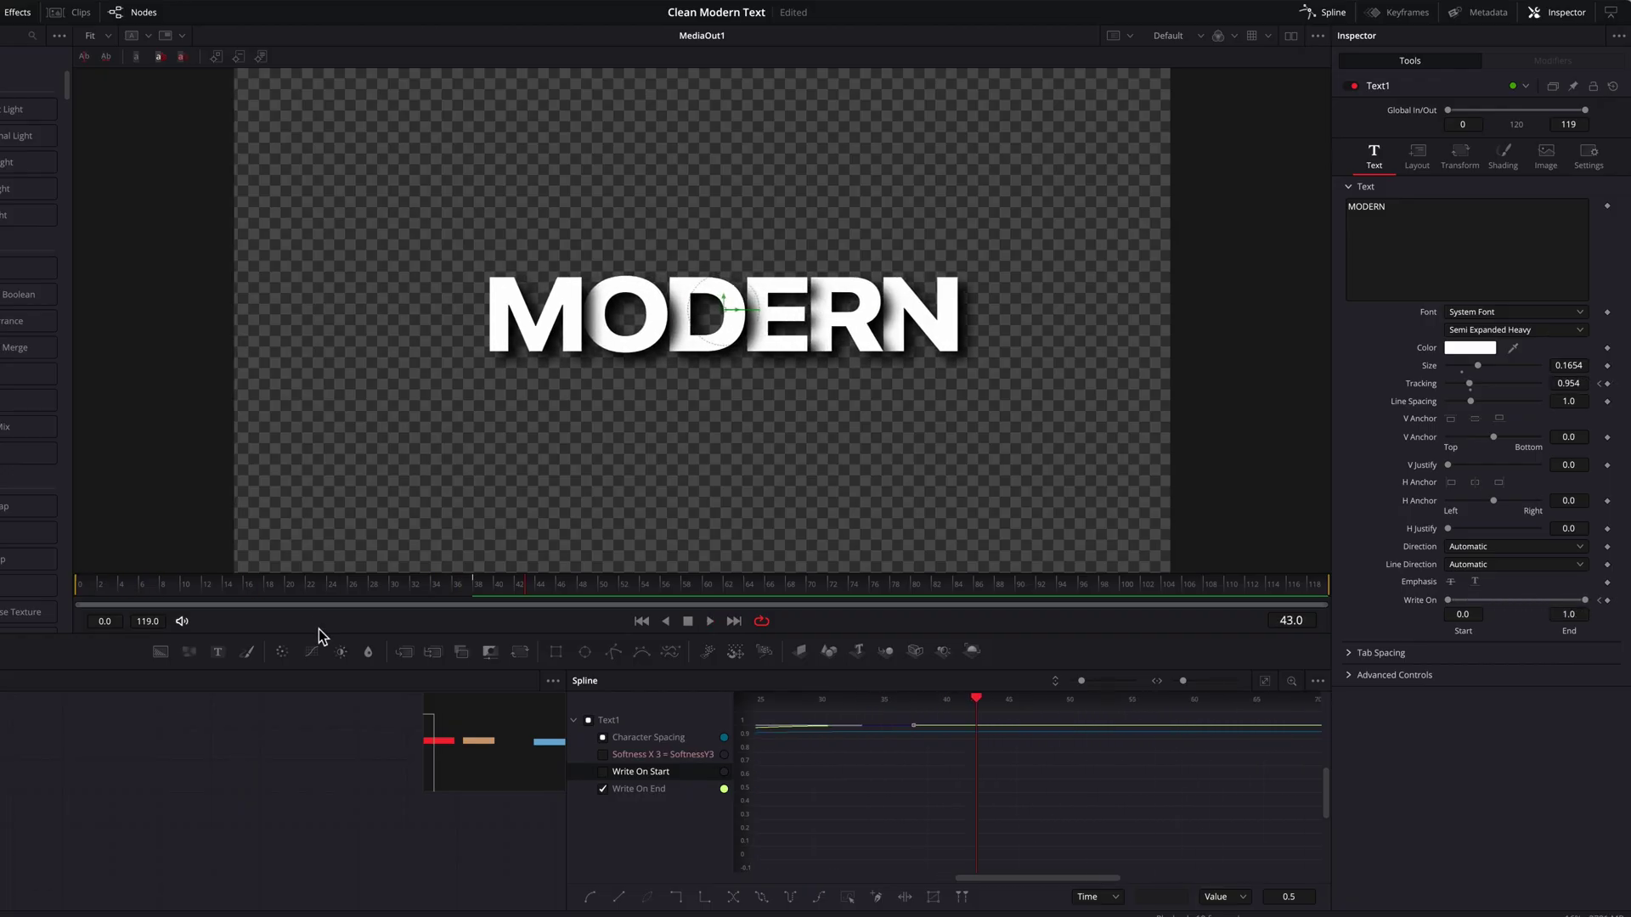
click(78, 588)
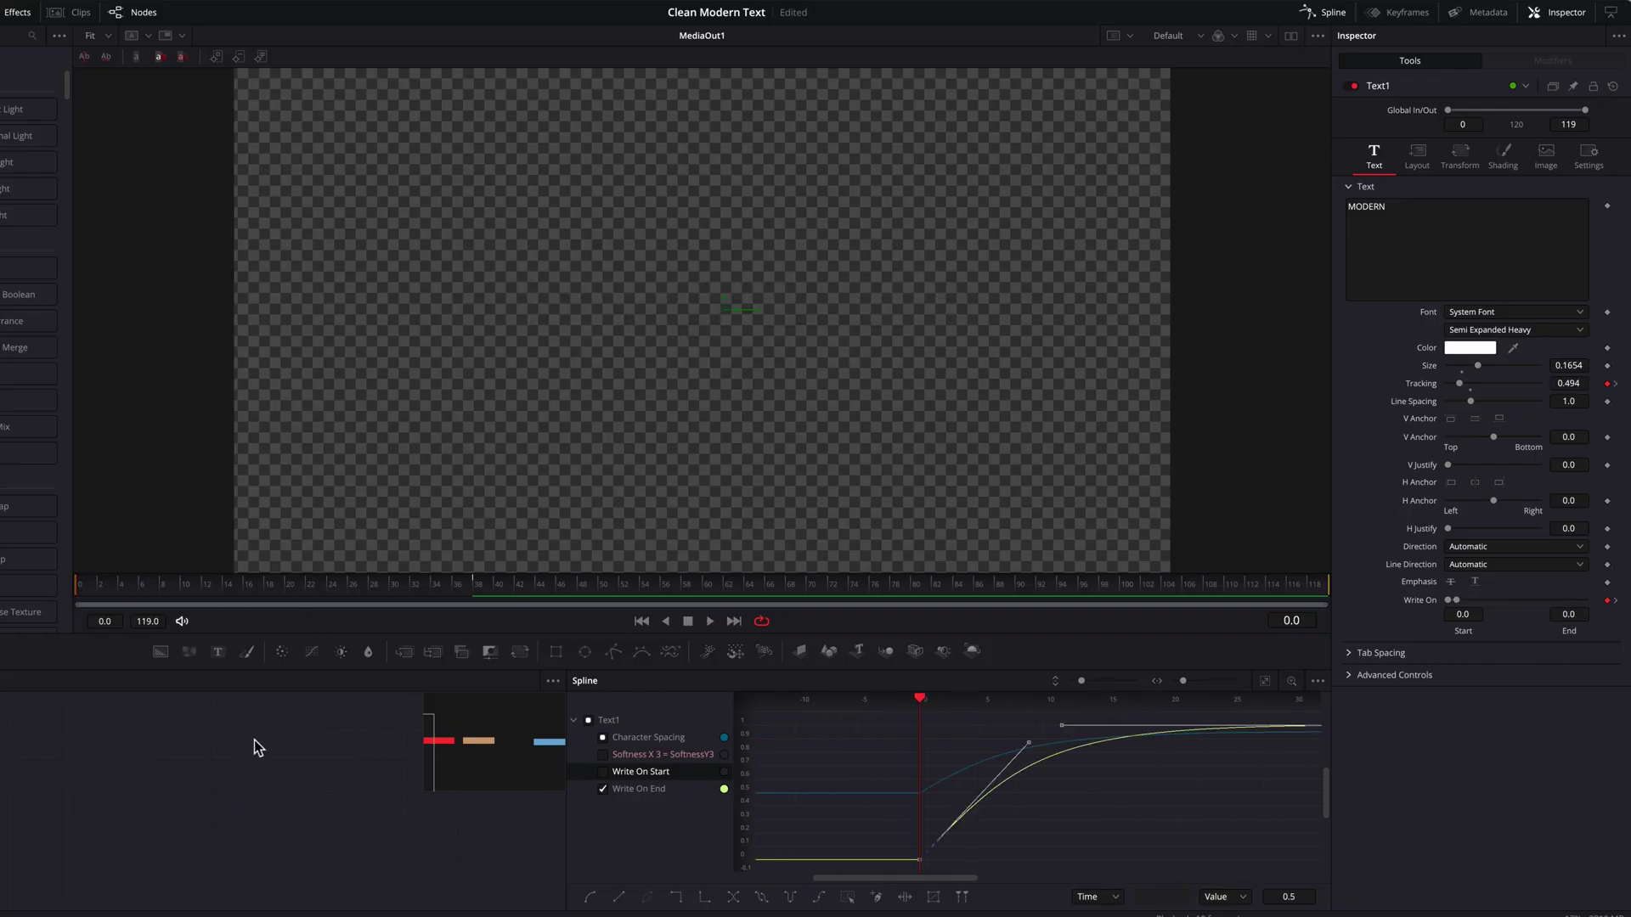
Add a Follower modifier to the MODERN text and set its character Delay to 1.0
key(space)
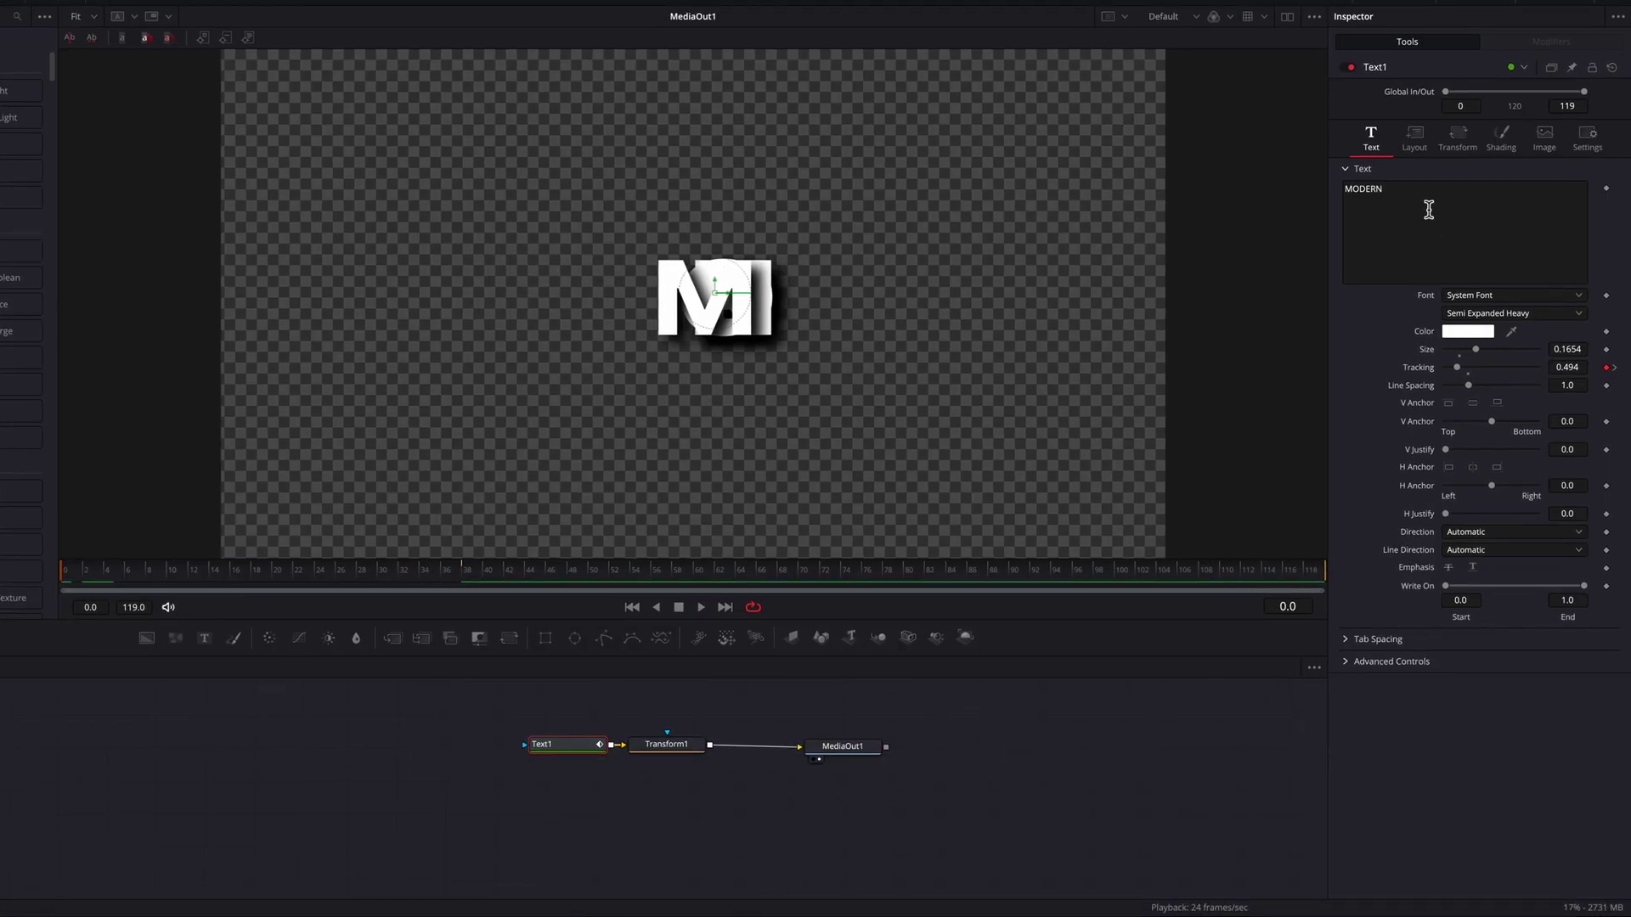
right_click(1421, 197)
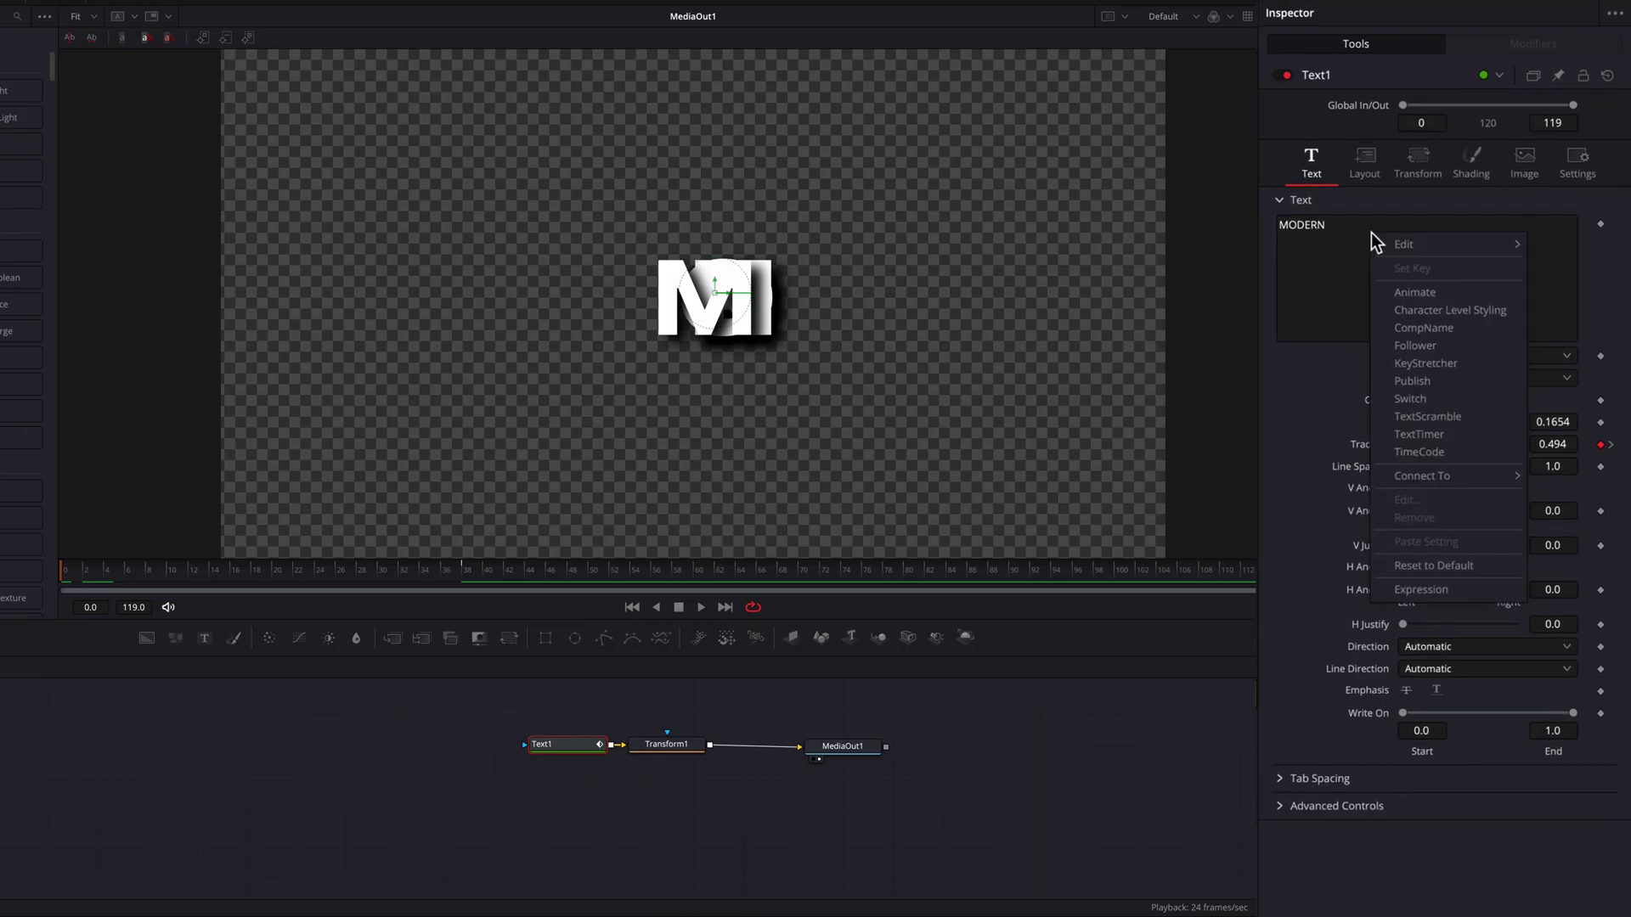
click(1482, 348)
click(1539, 44)
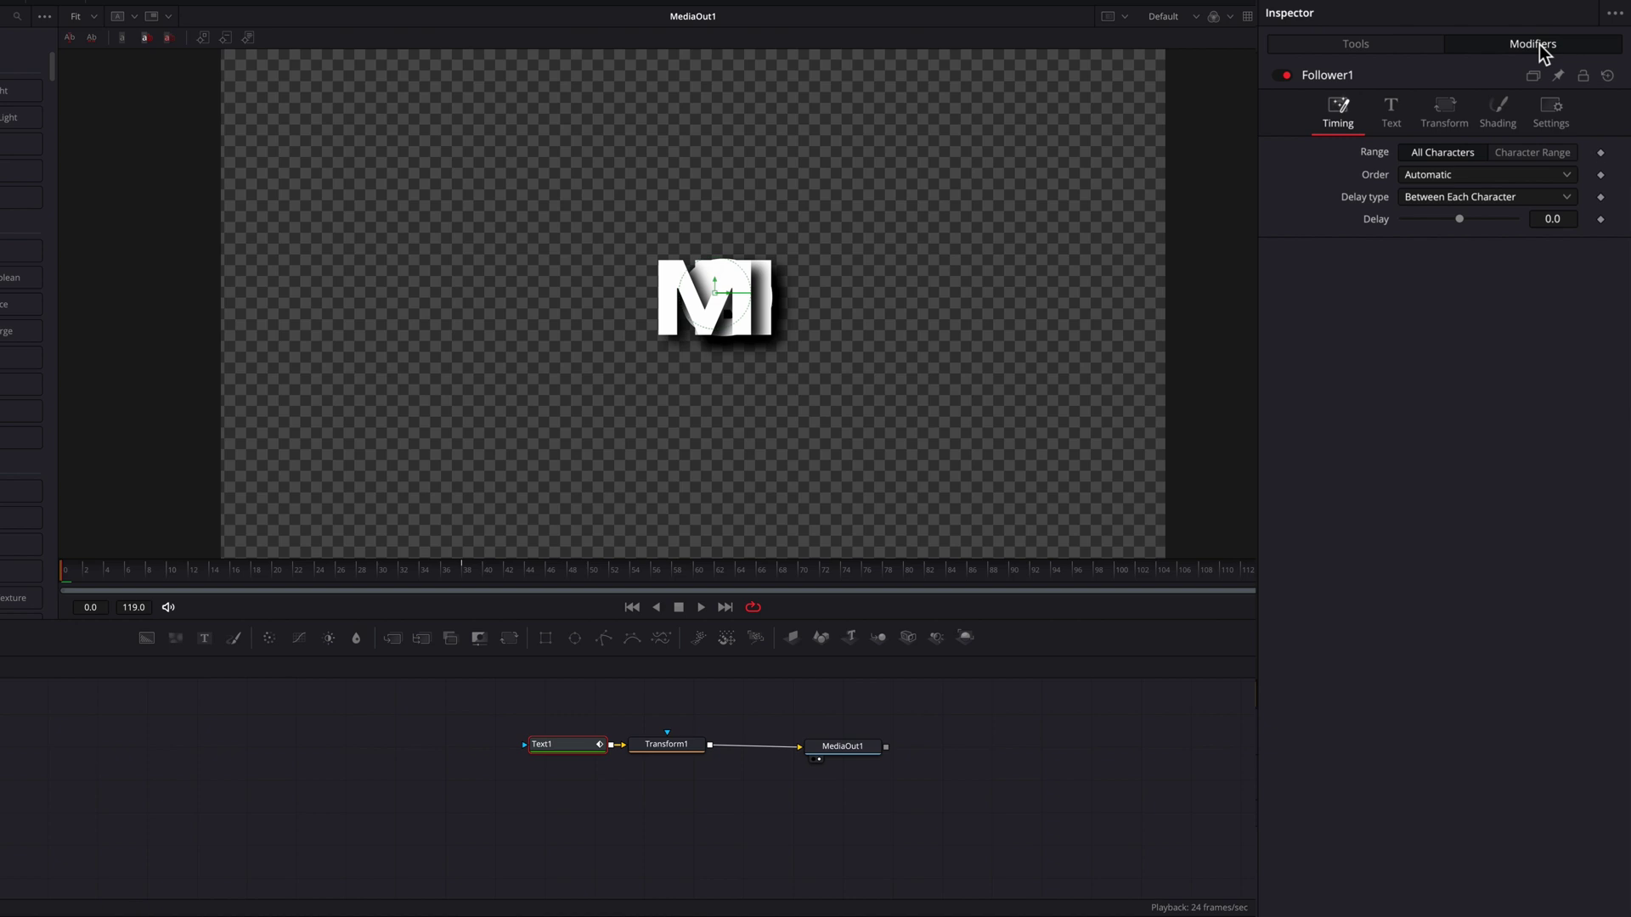
click(1558, 220)
text(1)
key(Return)
Keyframe the White Solid Fill opacity from 0 to 1 in Follower1's Shading tab
click(1496, 122)
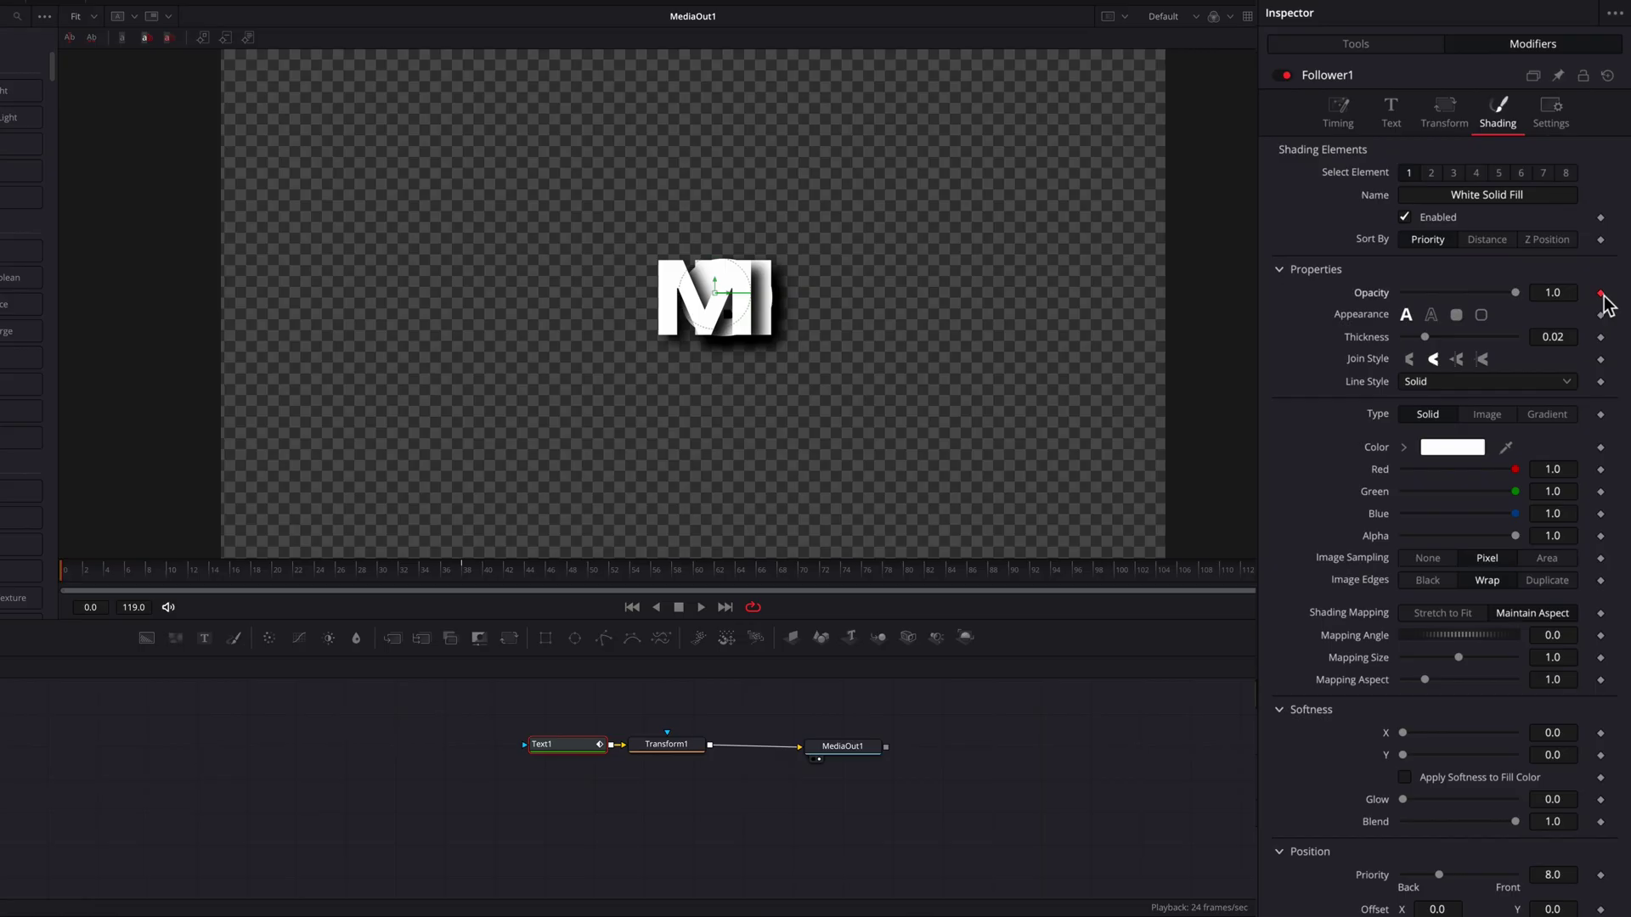
drag(1516, 293, 1332, 294)
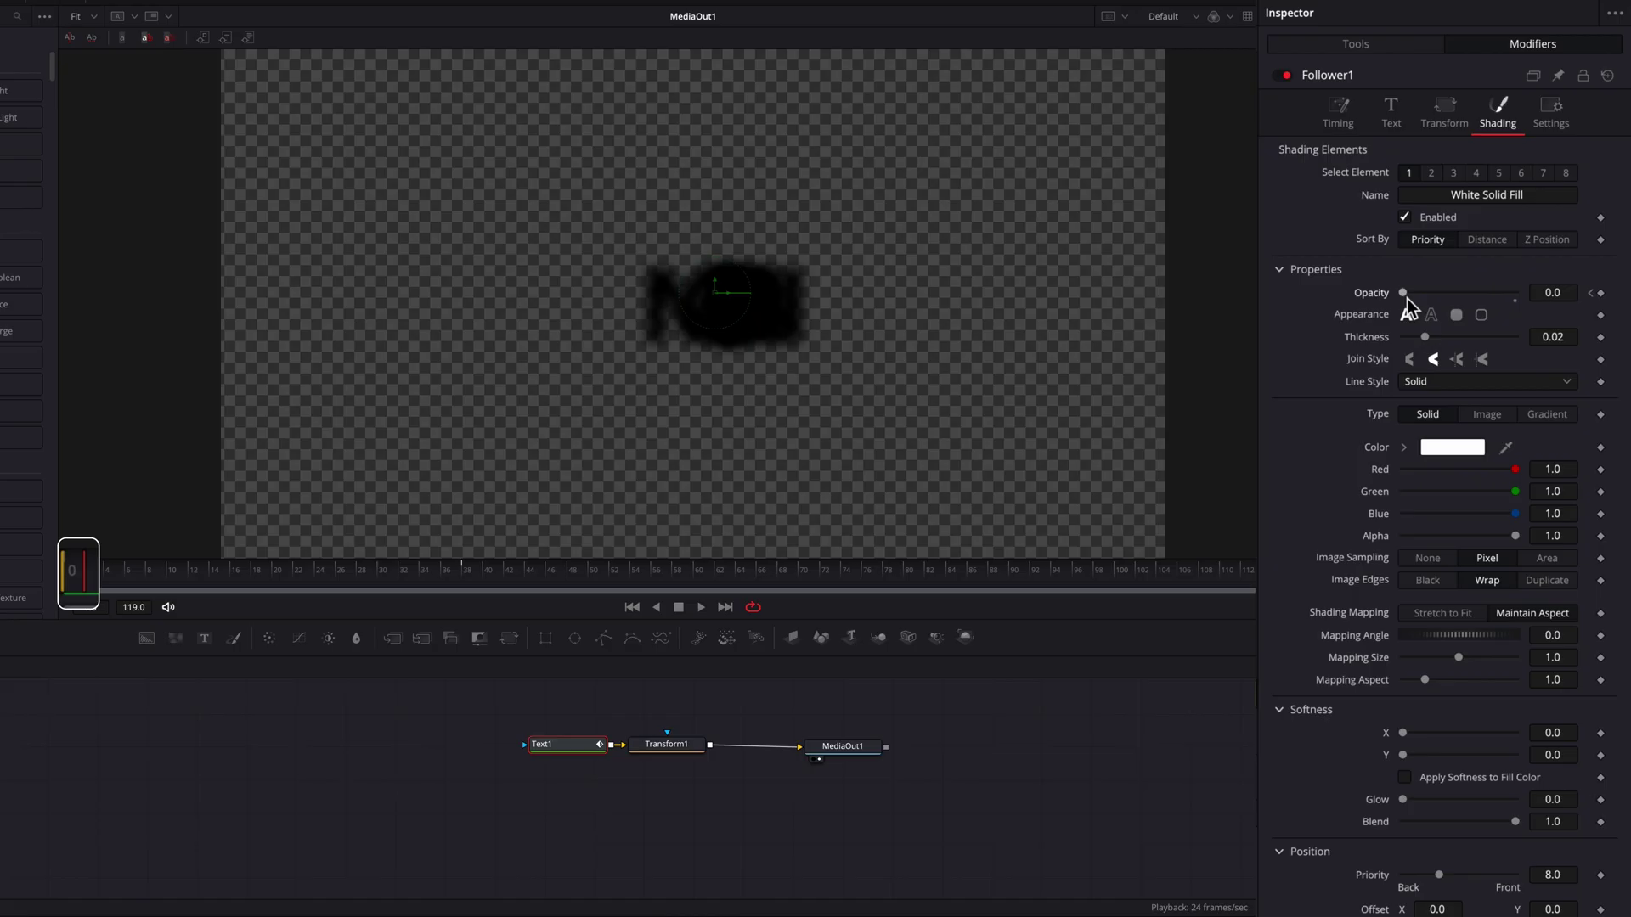
drag(1405, 293, 1516, 293)
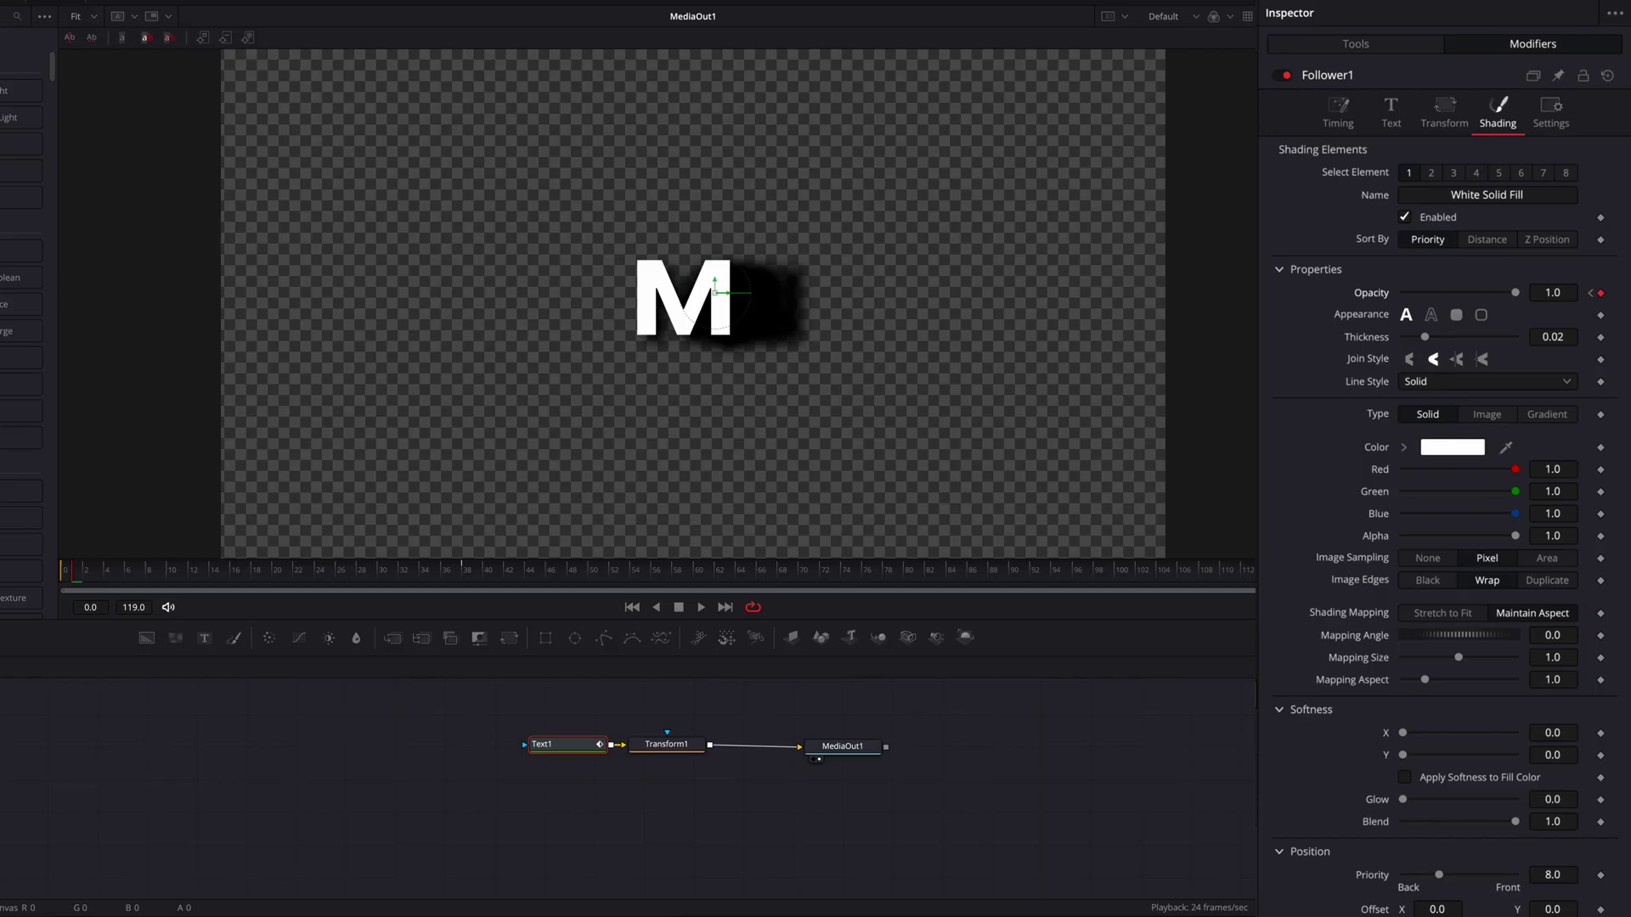
Keyframe the Black Shadow element's opacity from 0 at the start up to 1
click(1456, 174)
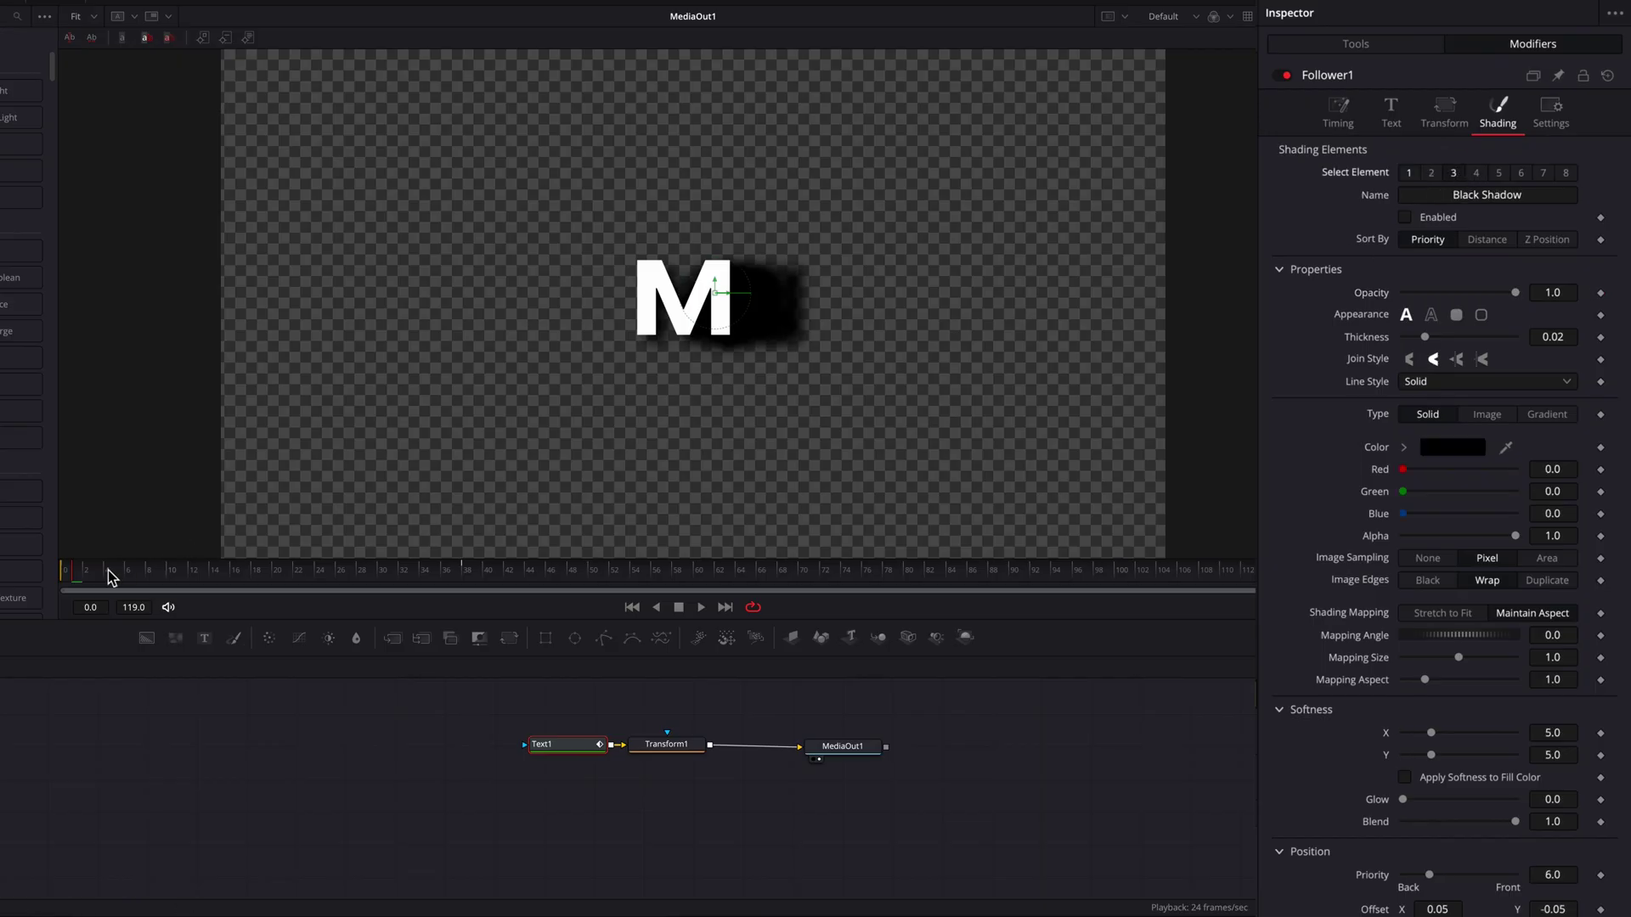
click(68, 583)
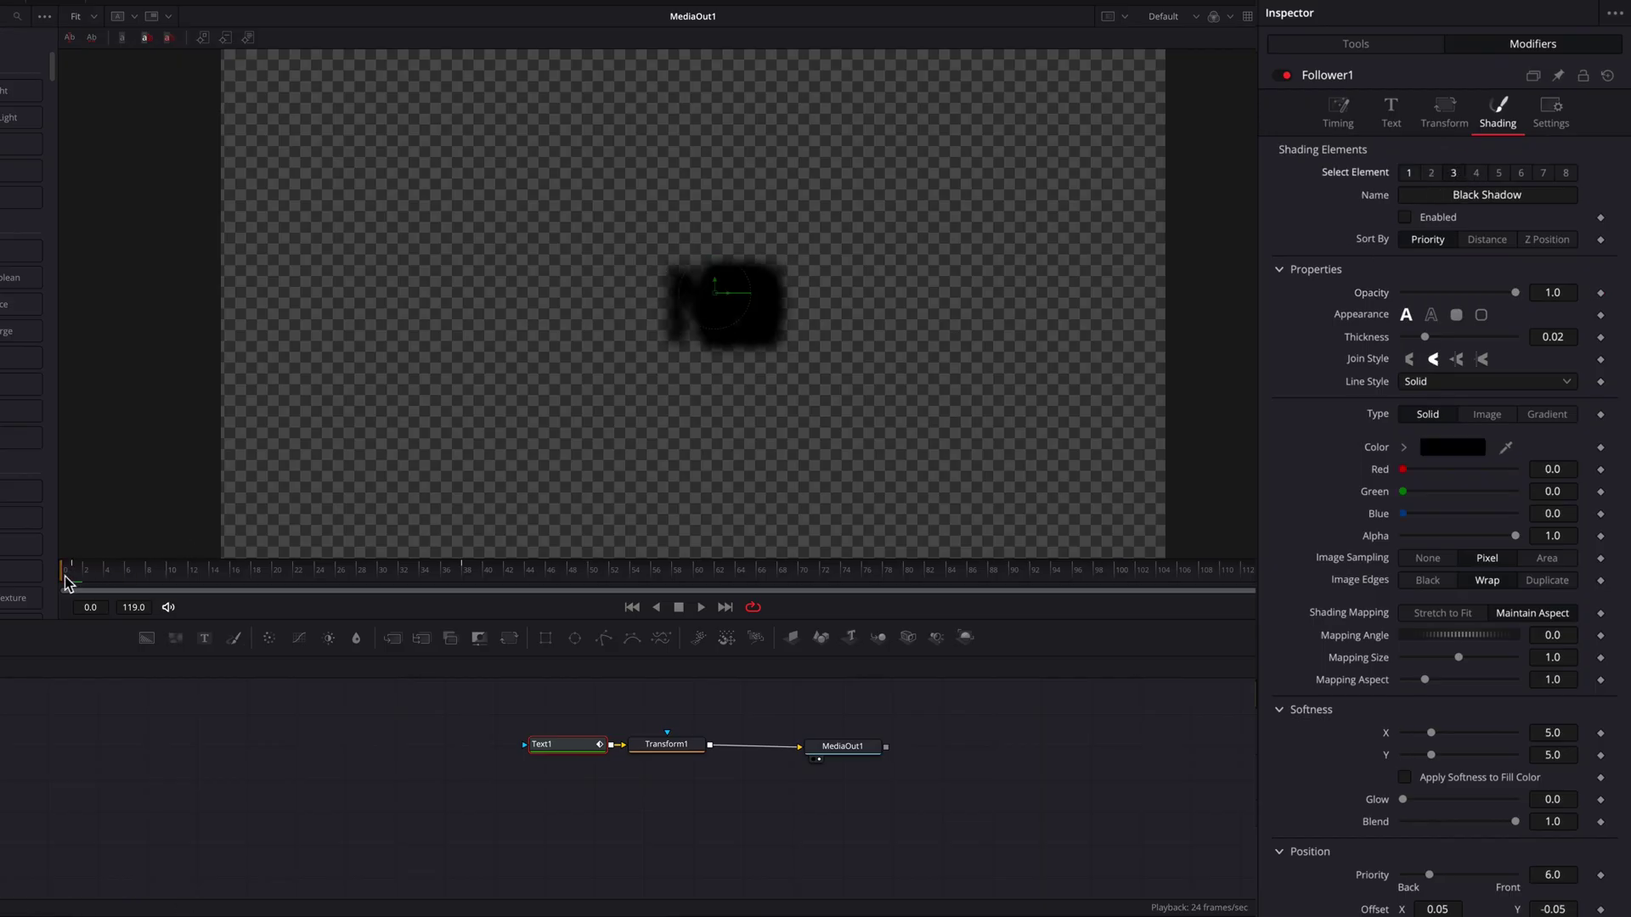
click(1600, 293)
drag(1515, 294, 1399, 301)
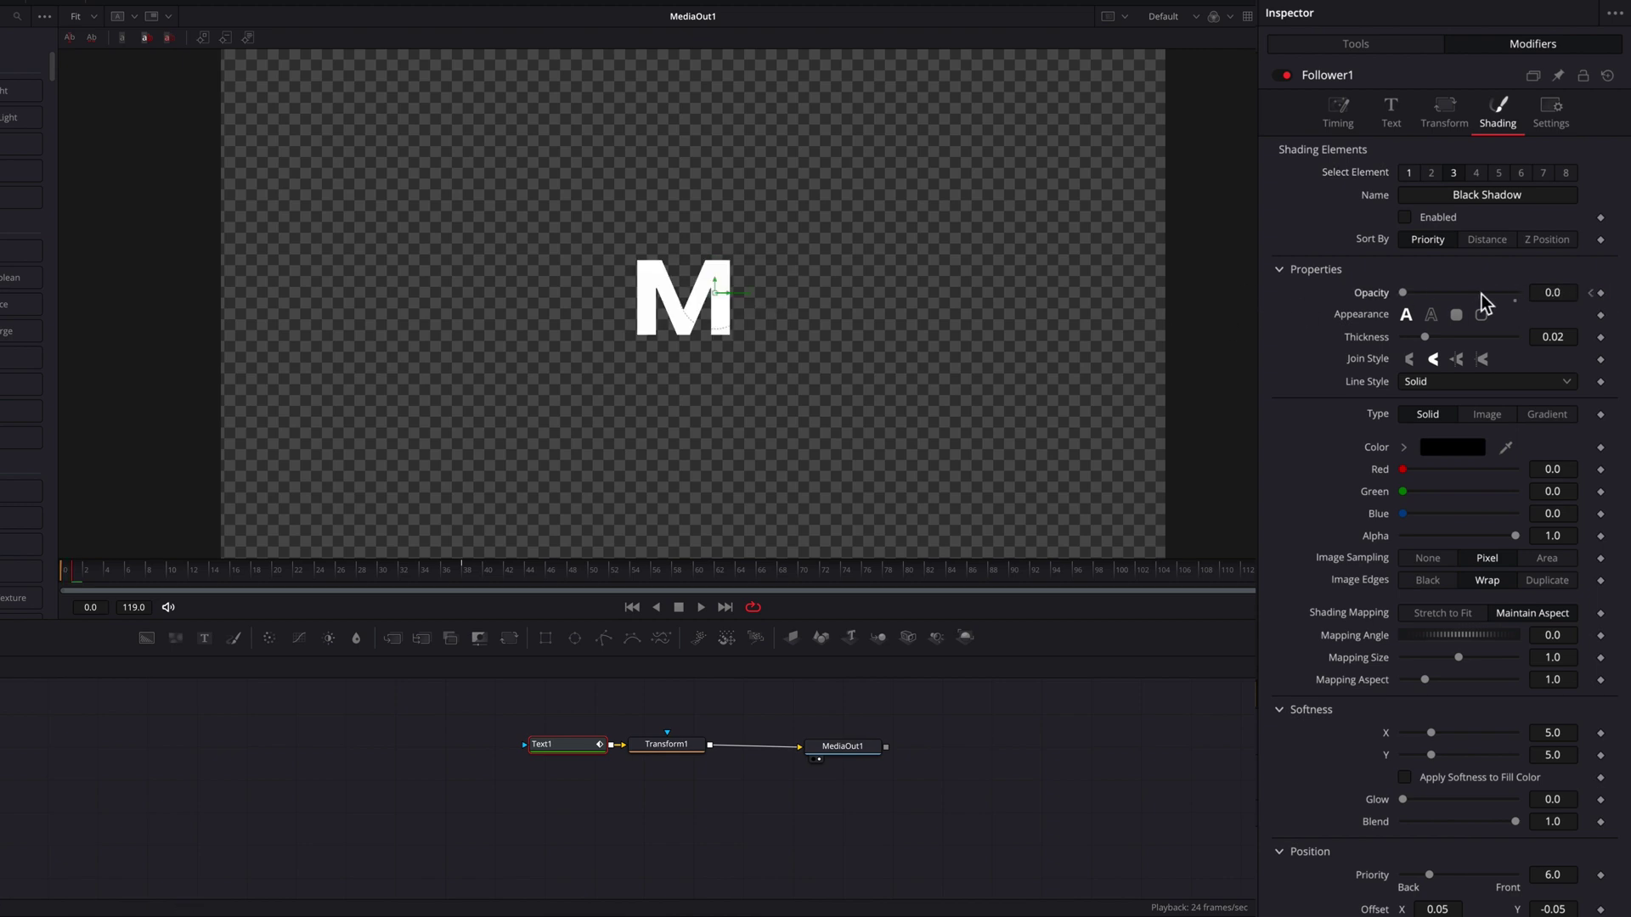
drag(1402, 293, 1516, 293)
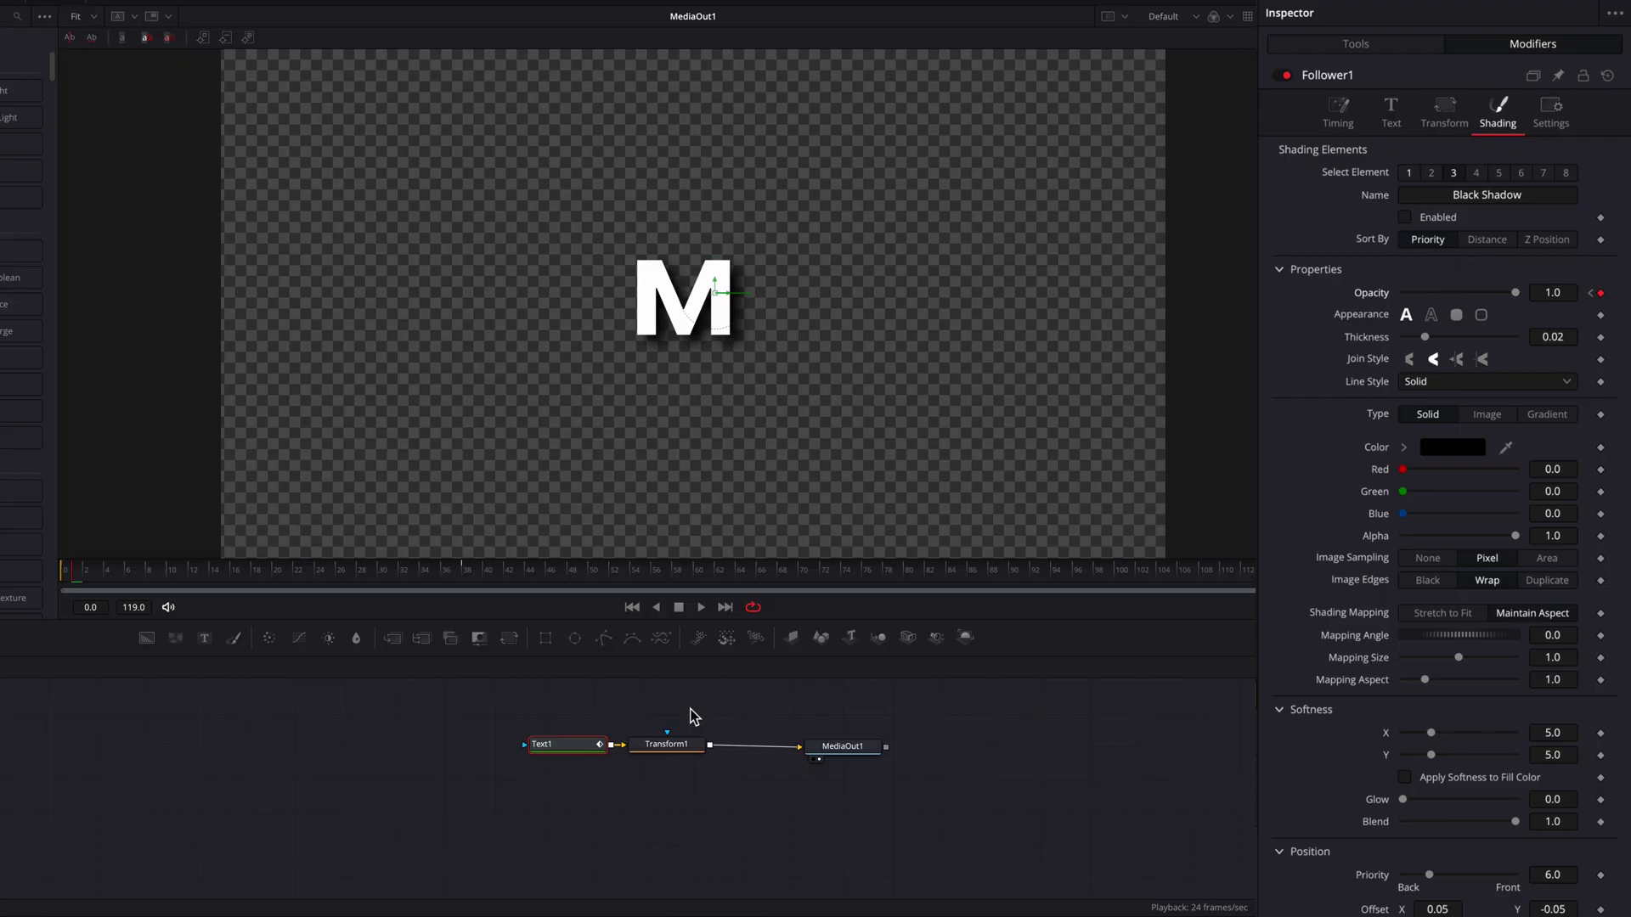
Preview the letter fades from the start, then add a Background node to the composition
click(68, 569)
key(space)
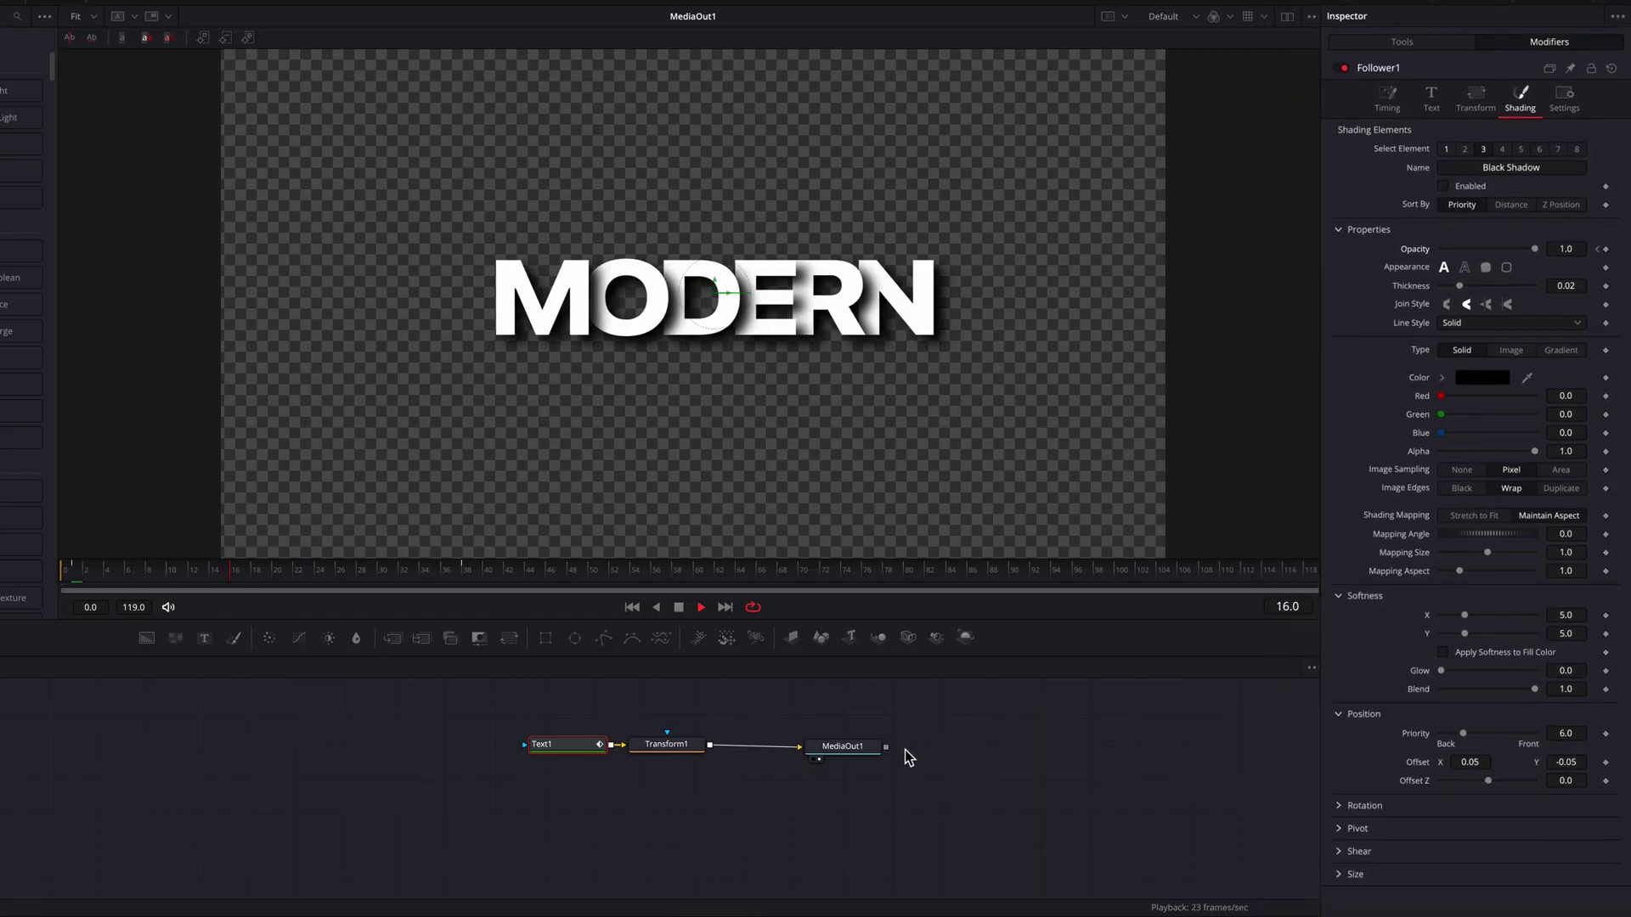
click(80, 575)
key(space)
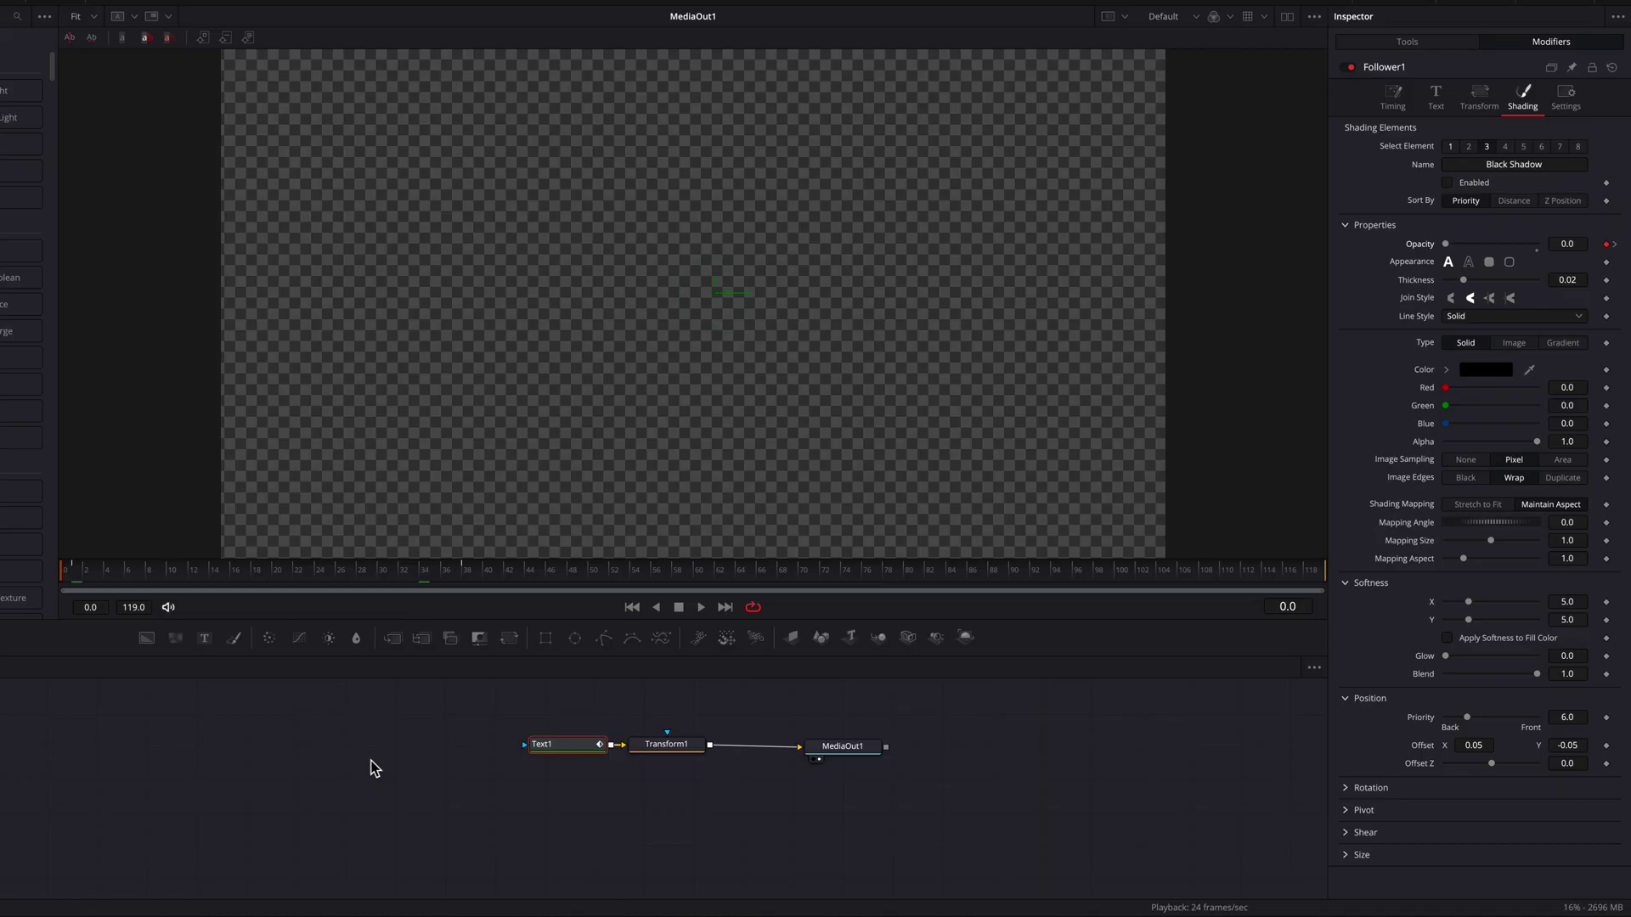
key(space)
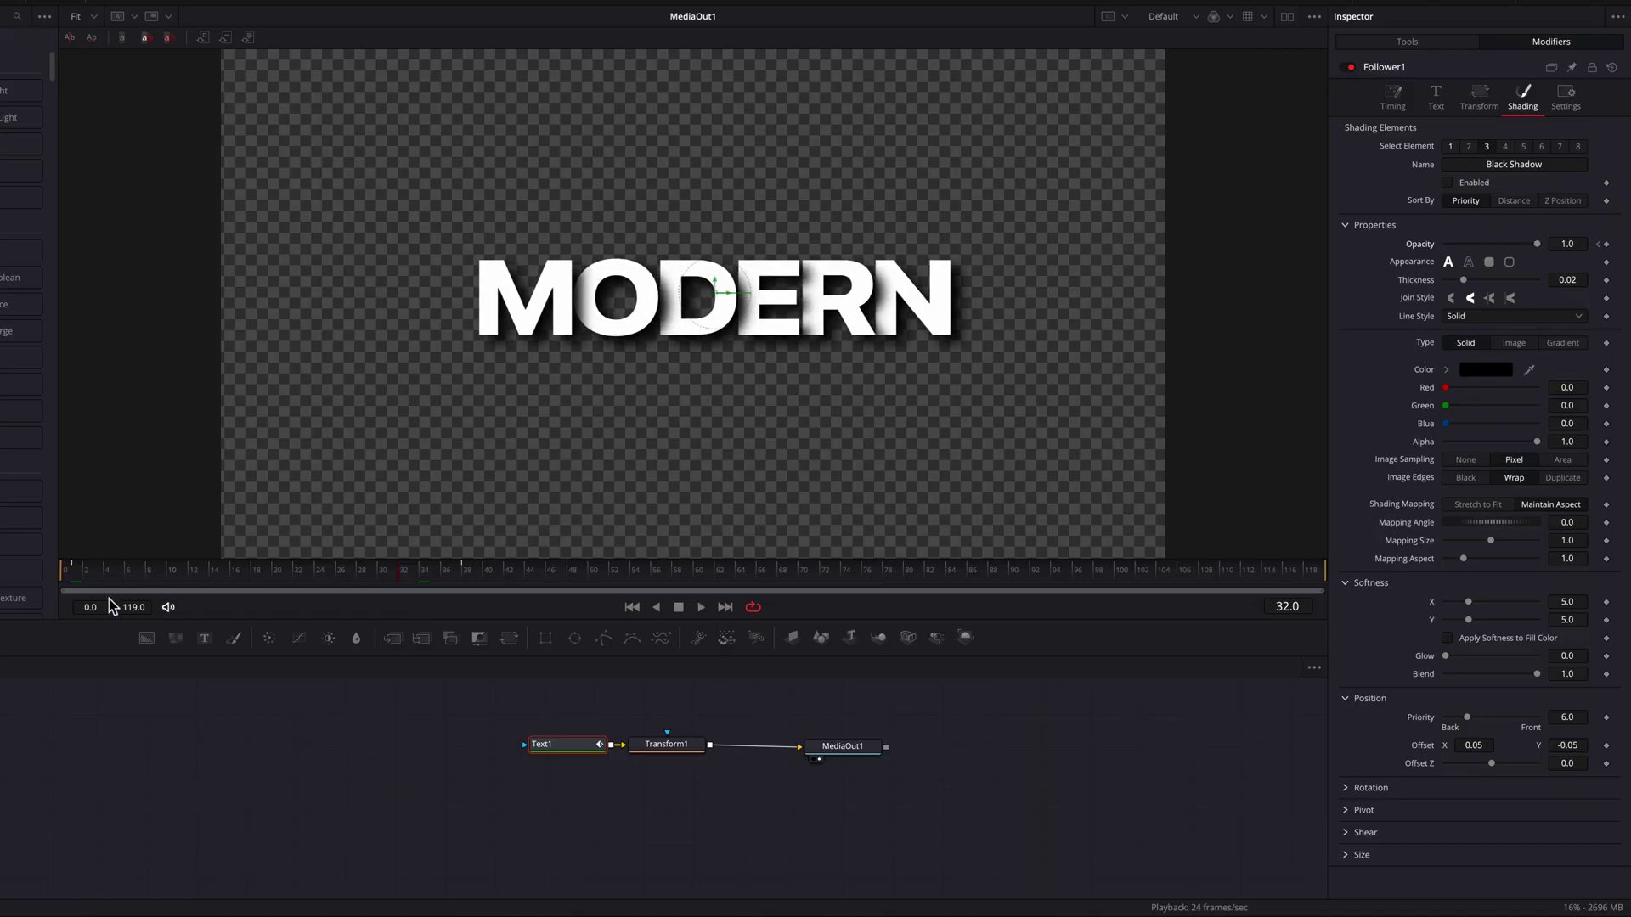
drag(147, 639, 801, 748)
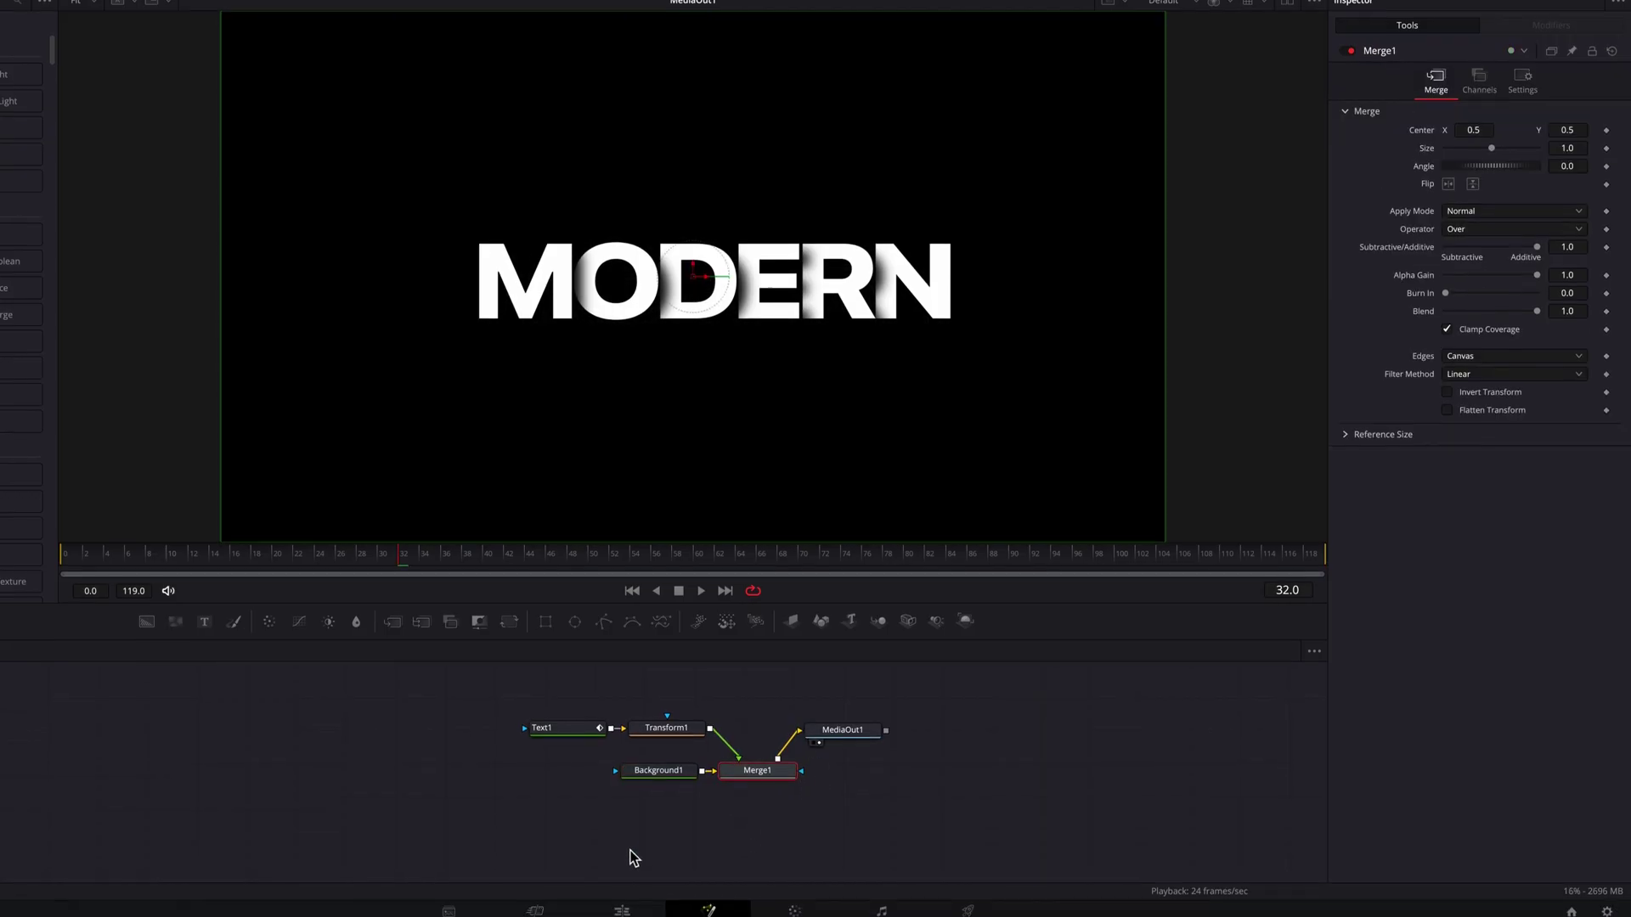
On the Edit page, play the Fusion Composition clip on Timeline 1 from its start
click(625, 905)
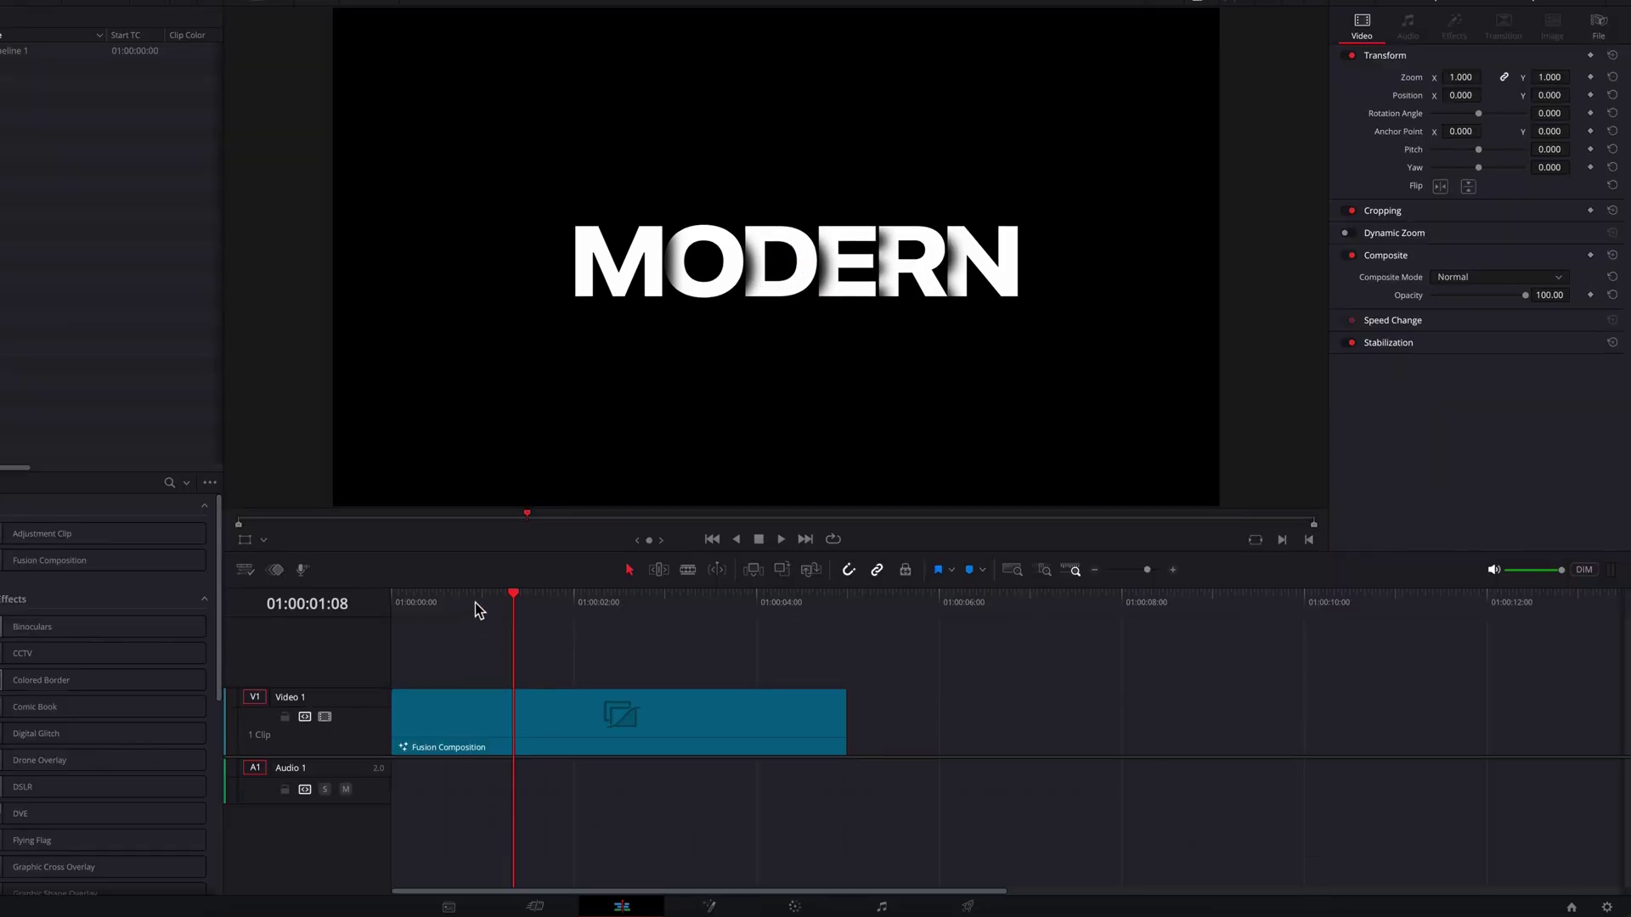
drag(475, 603, 392, 604)
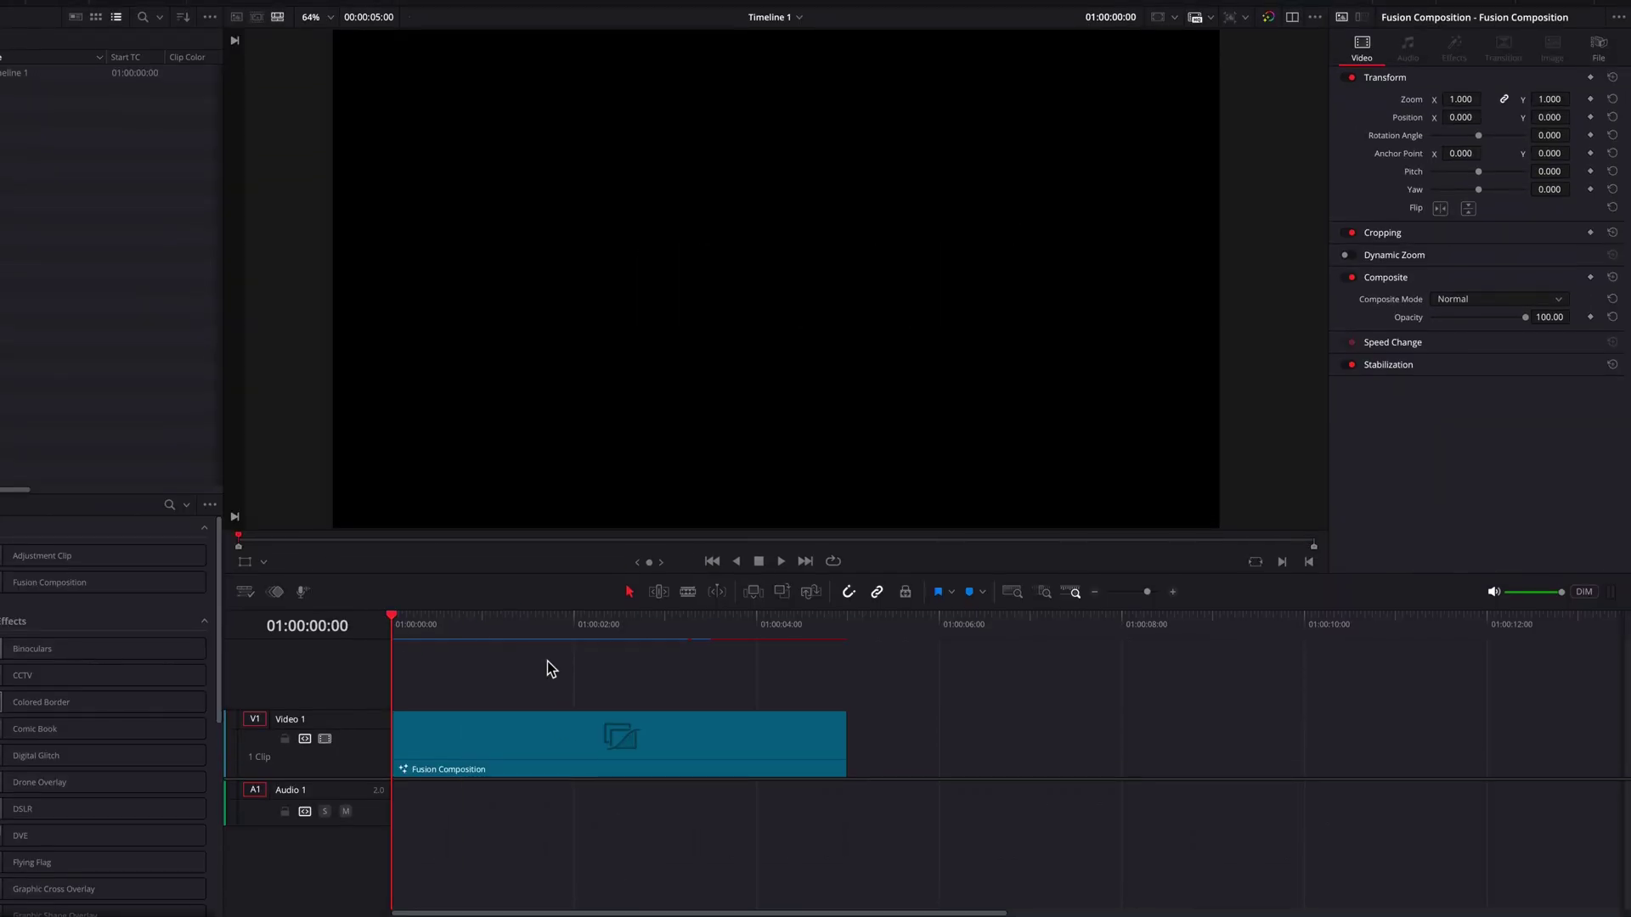
key(space)
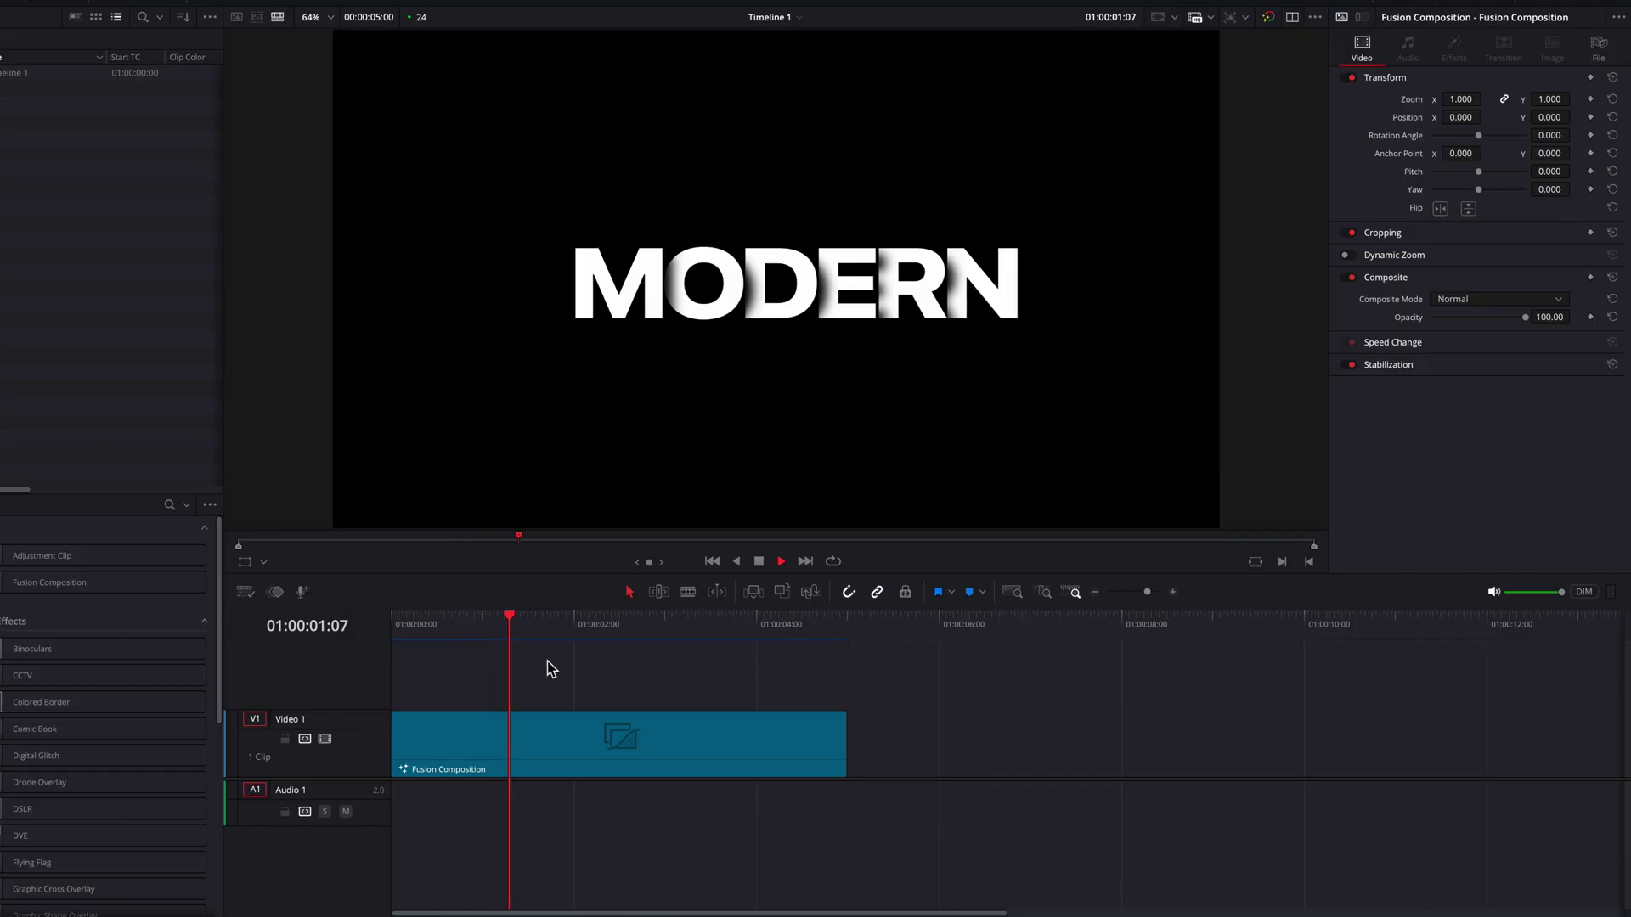
click(520, 620)
drag(521, 620, 367, 637)
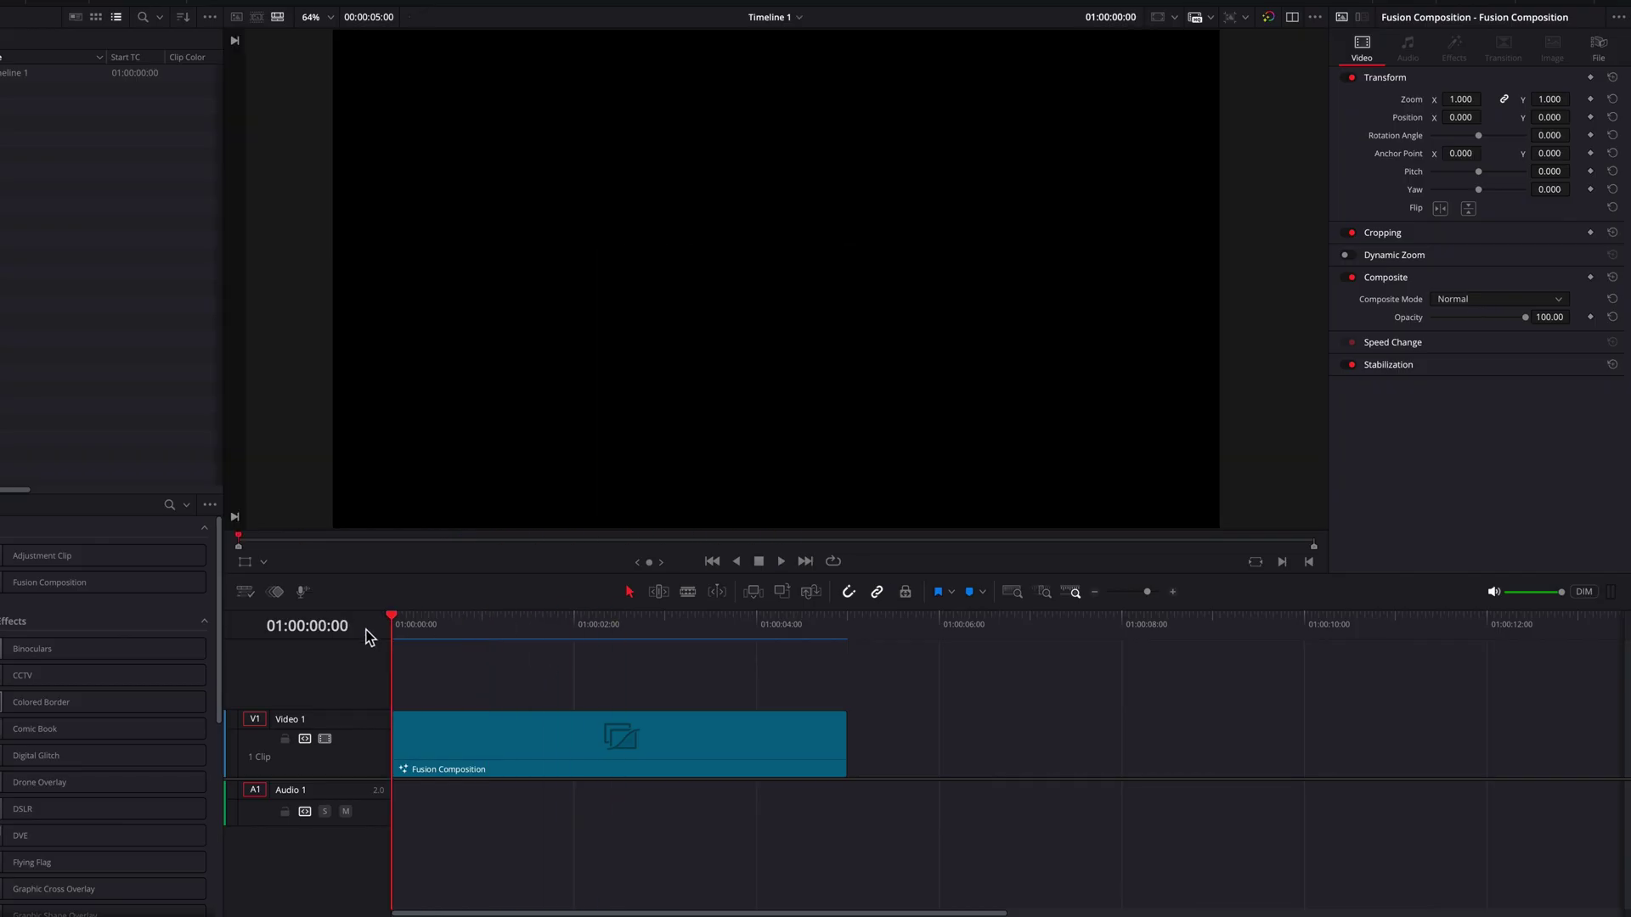
key(space)
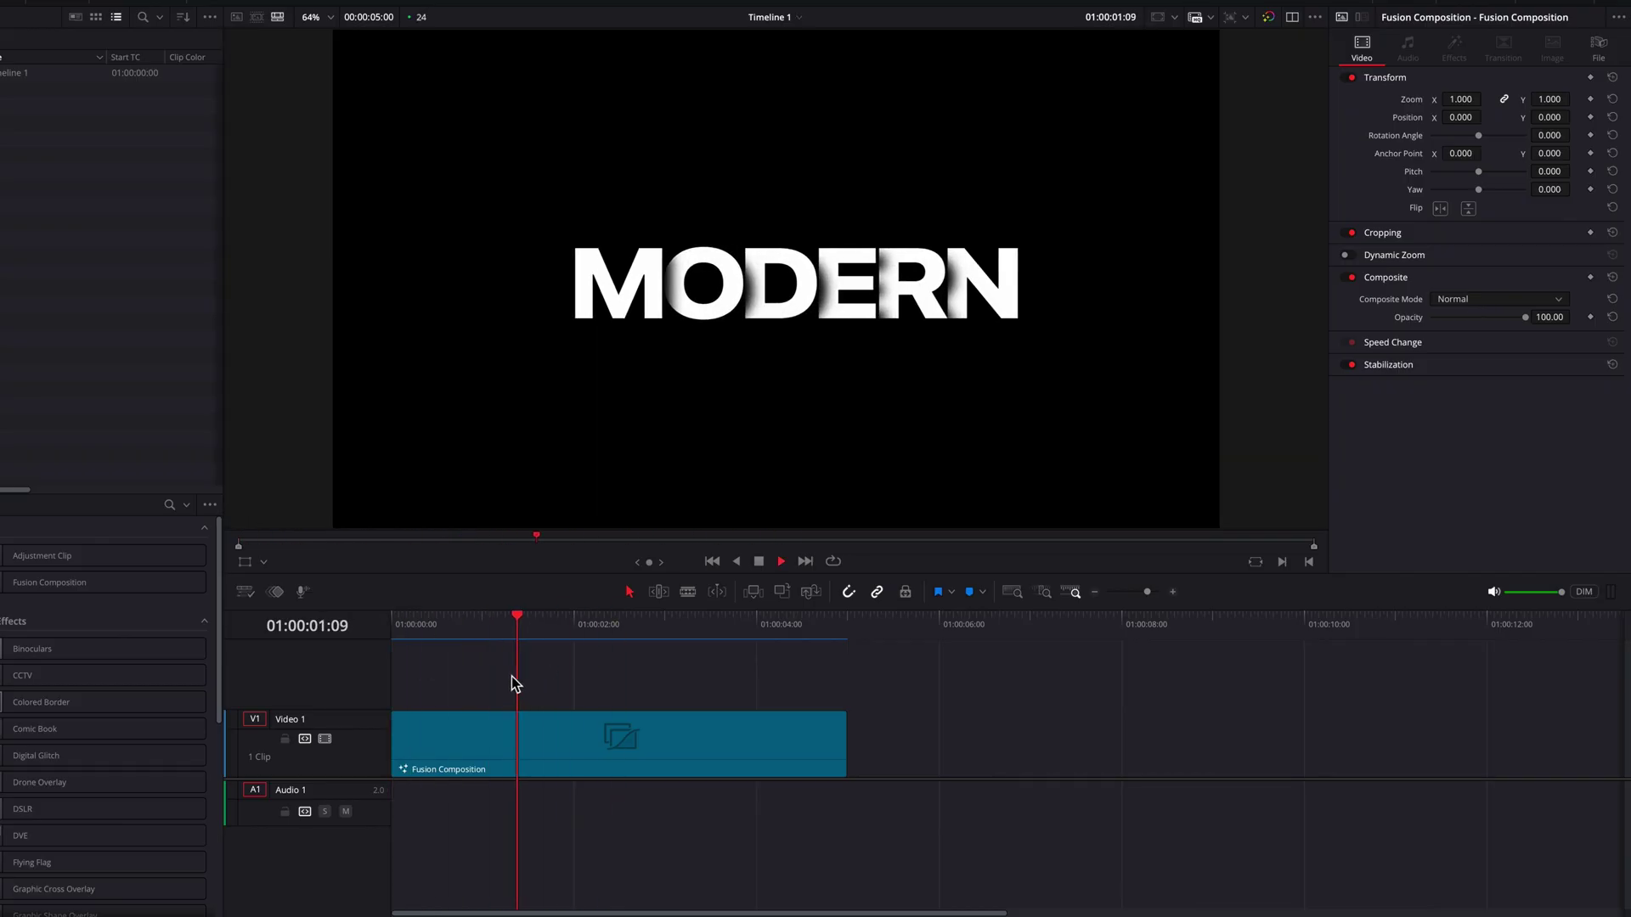
key(space)
key(Home)
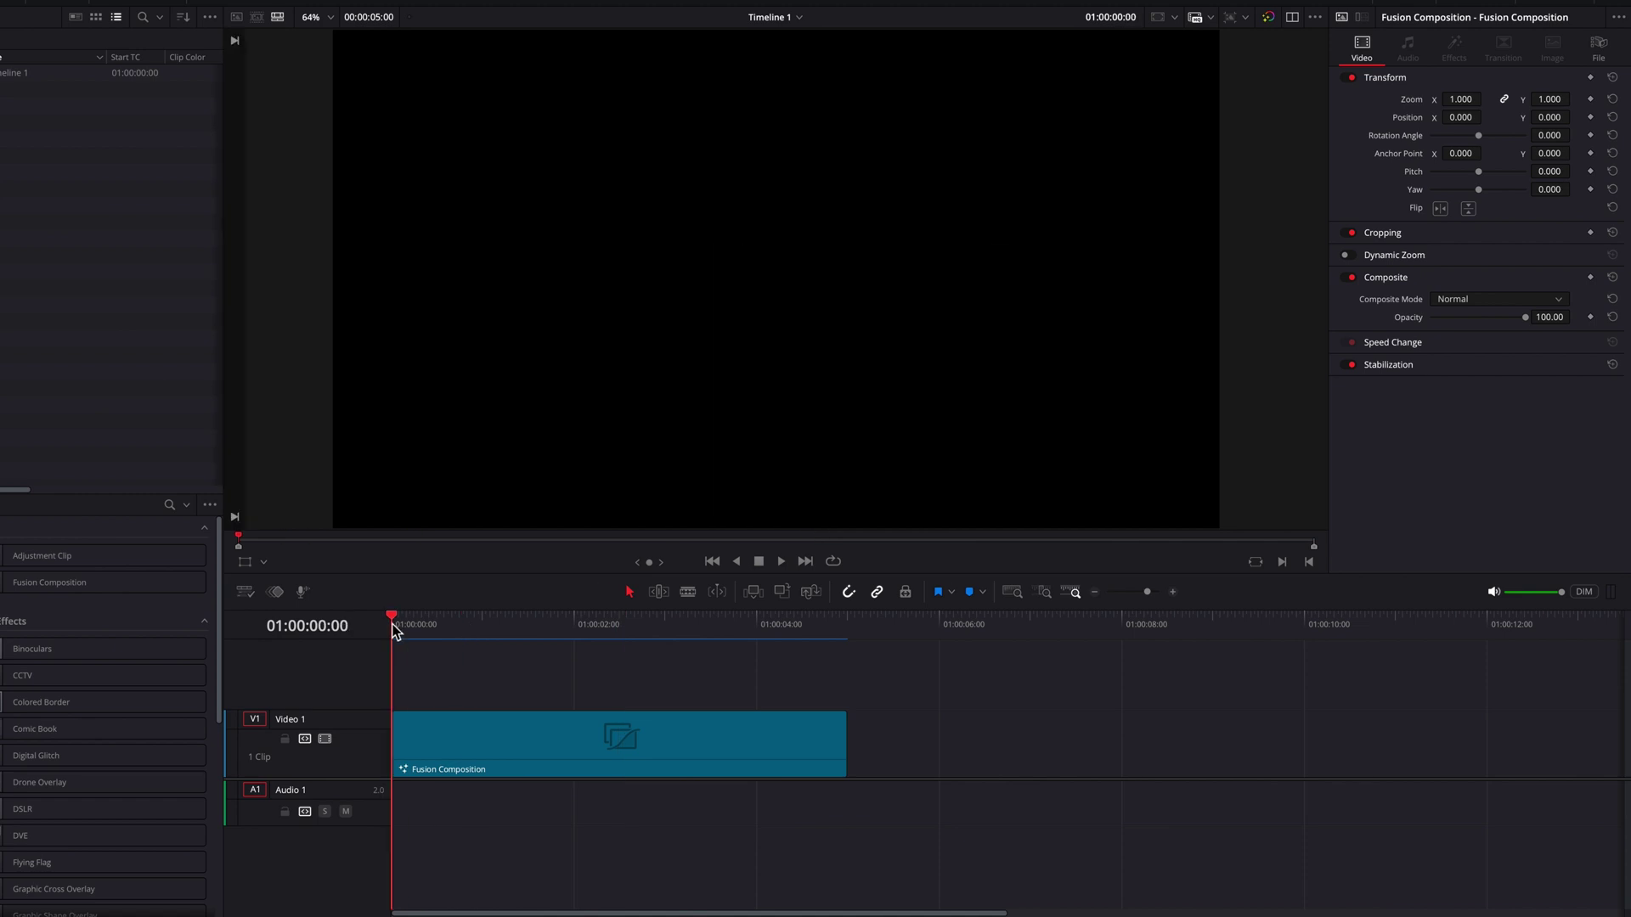
key(space)
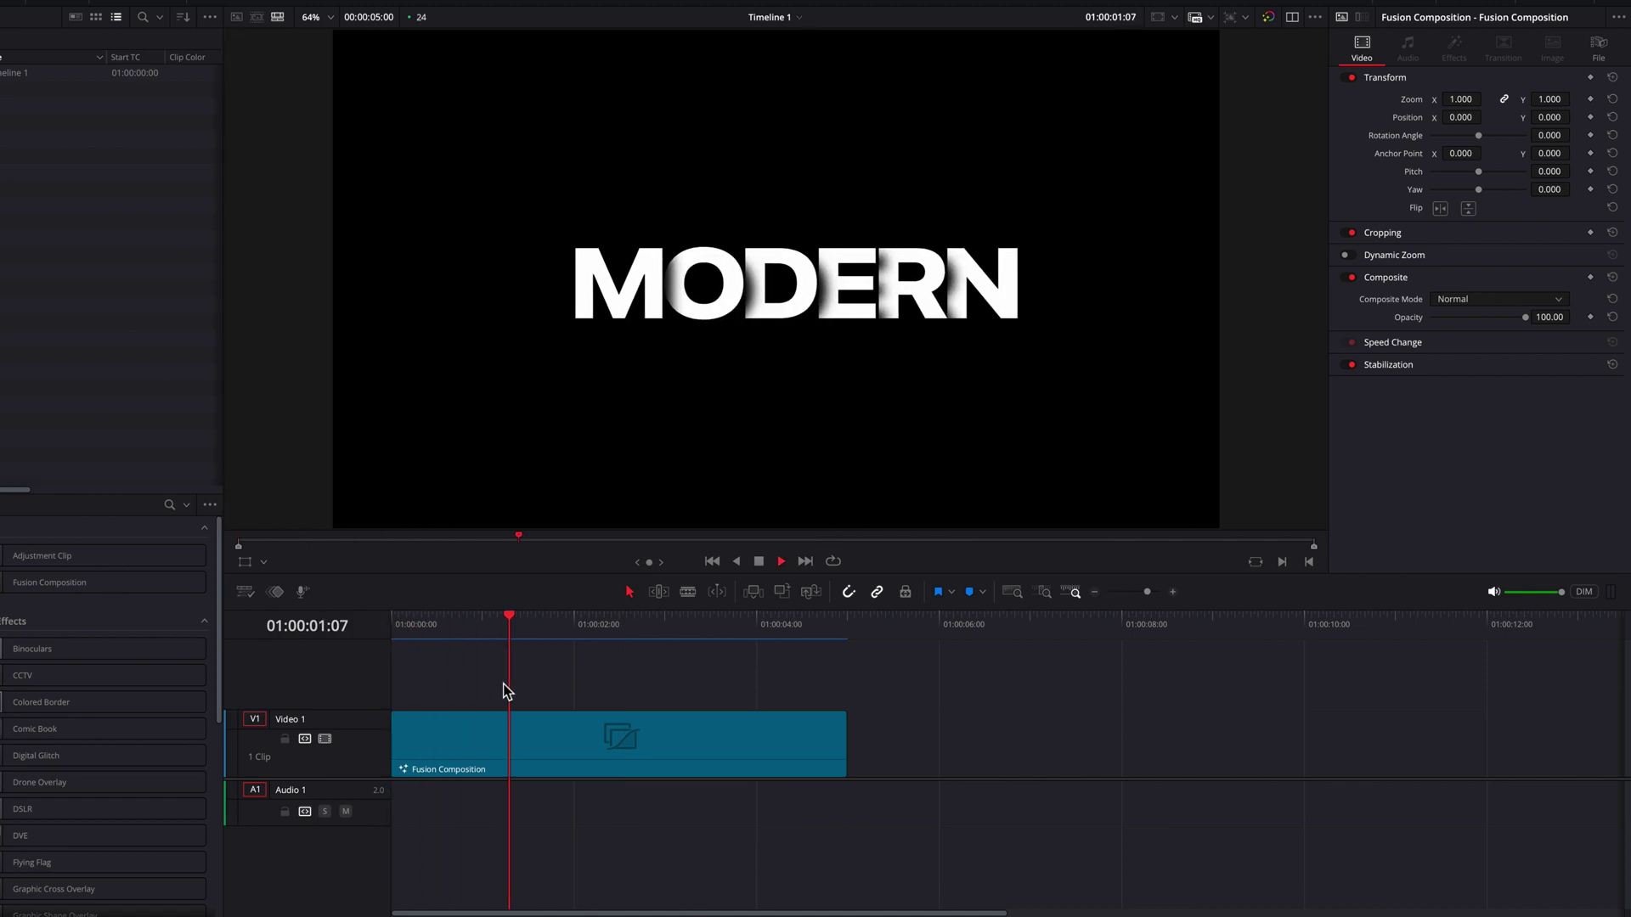